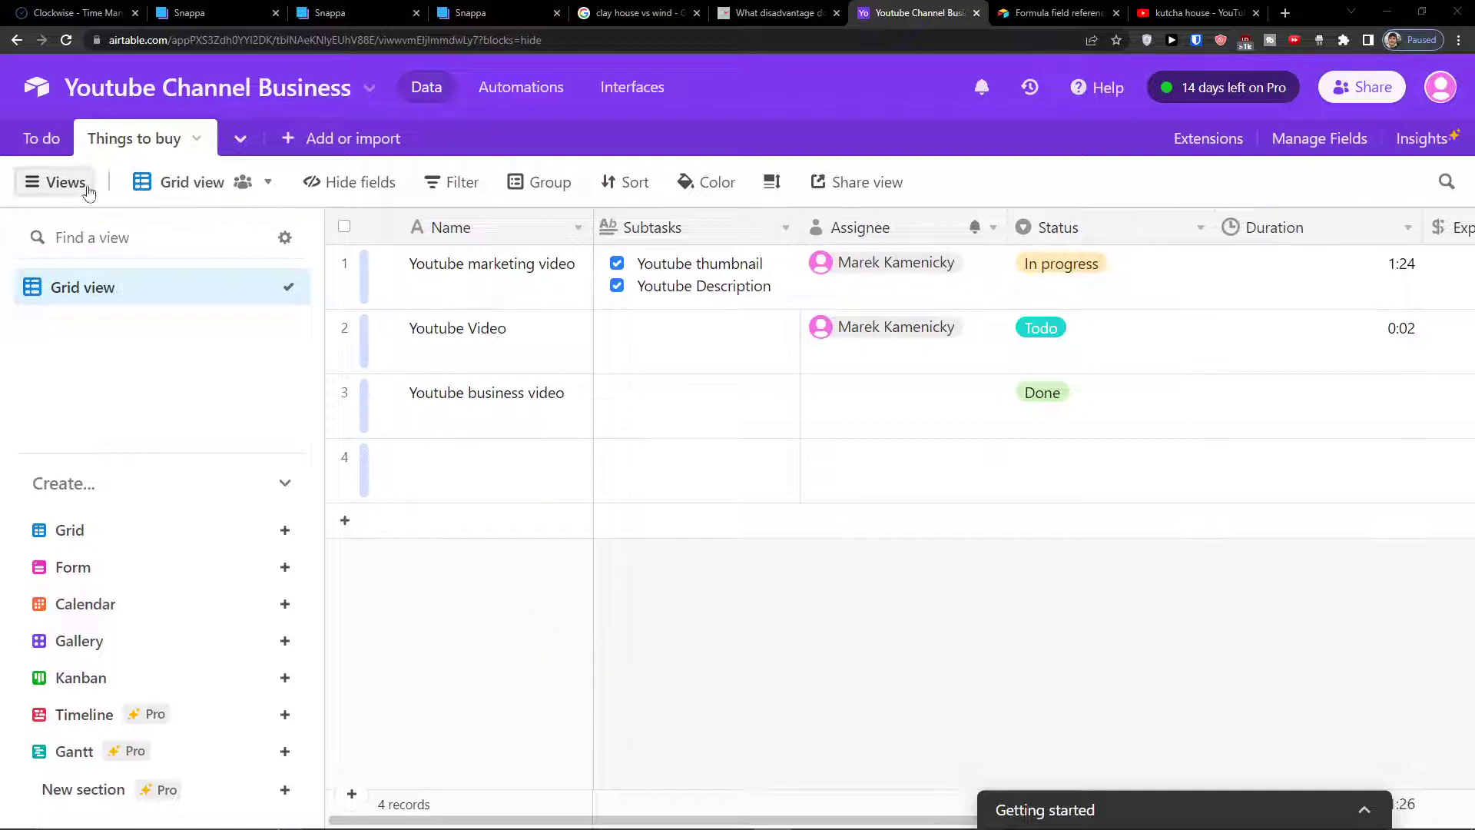
- Keep the views list pinned open and start a new Form view
{"action": "left_click", "coordinate": [54, 183]}
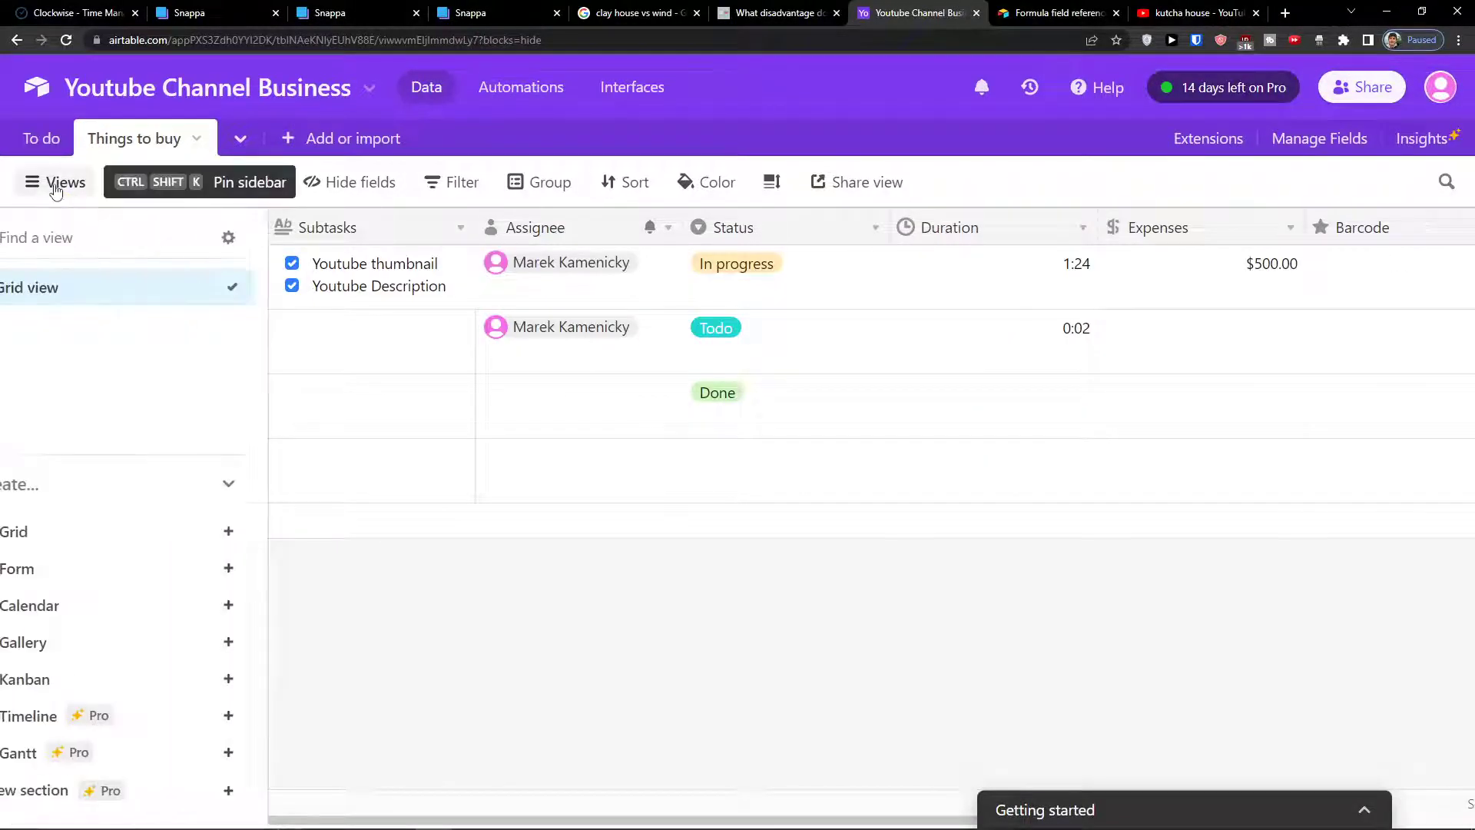
{"action": "left_click", "coordinate": [56, 184]}
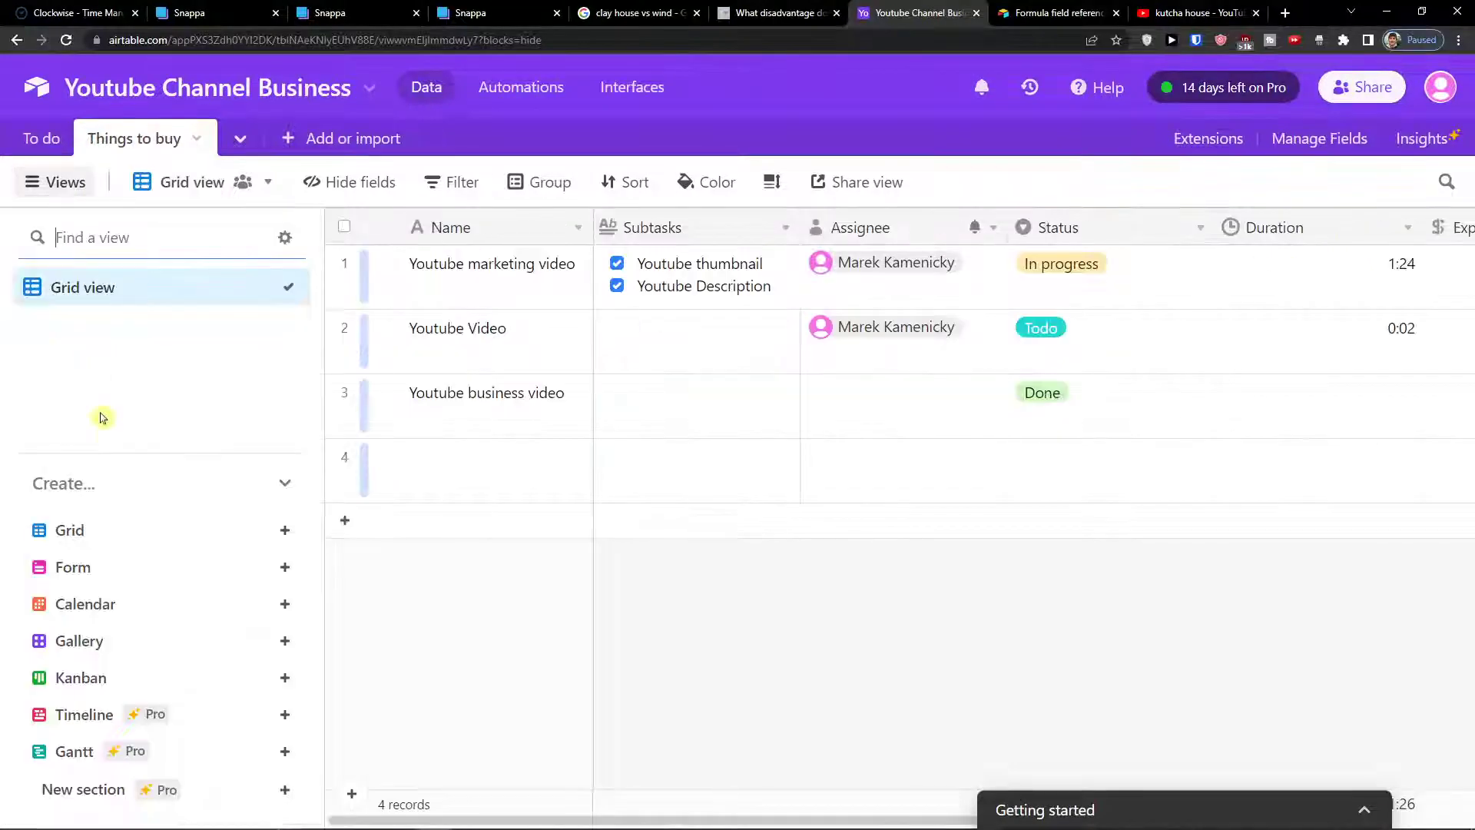
{"action": "mouse_move", "coordinate": [263, 582]}
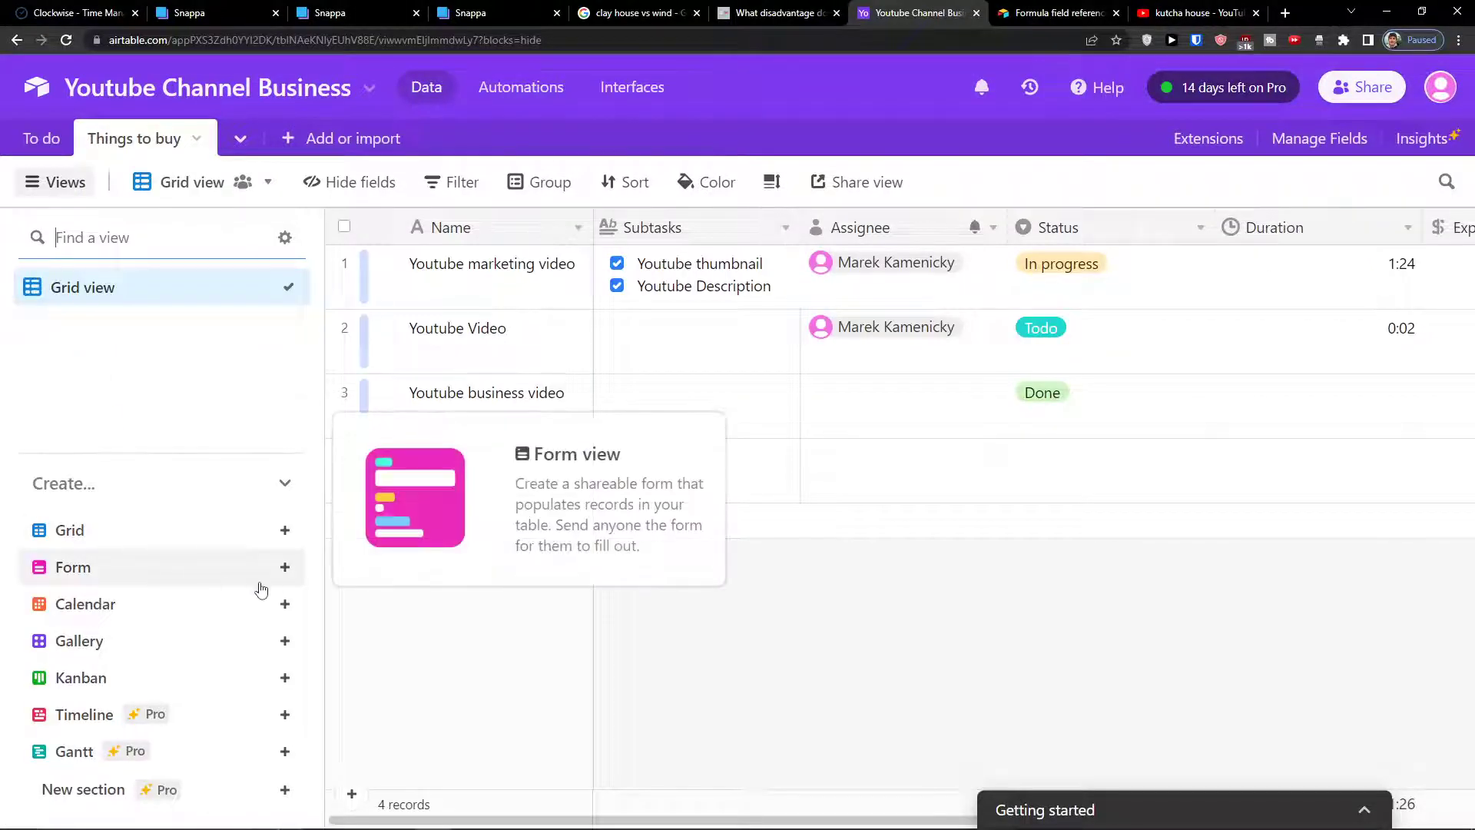
{"action": "left_click", "coordinate": [297, 572]}
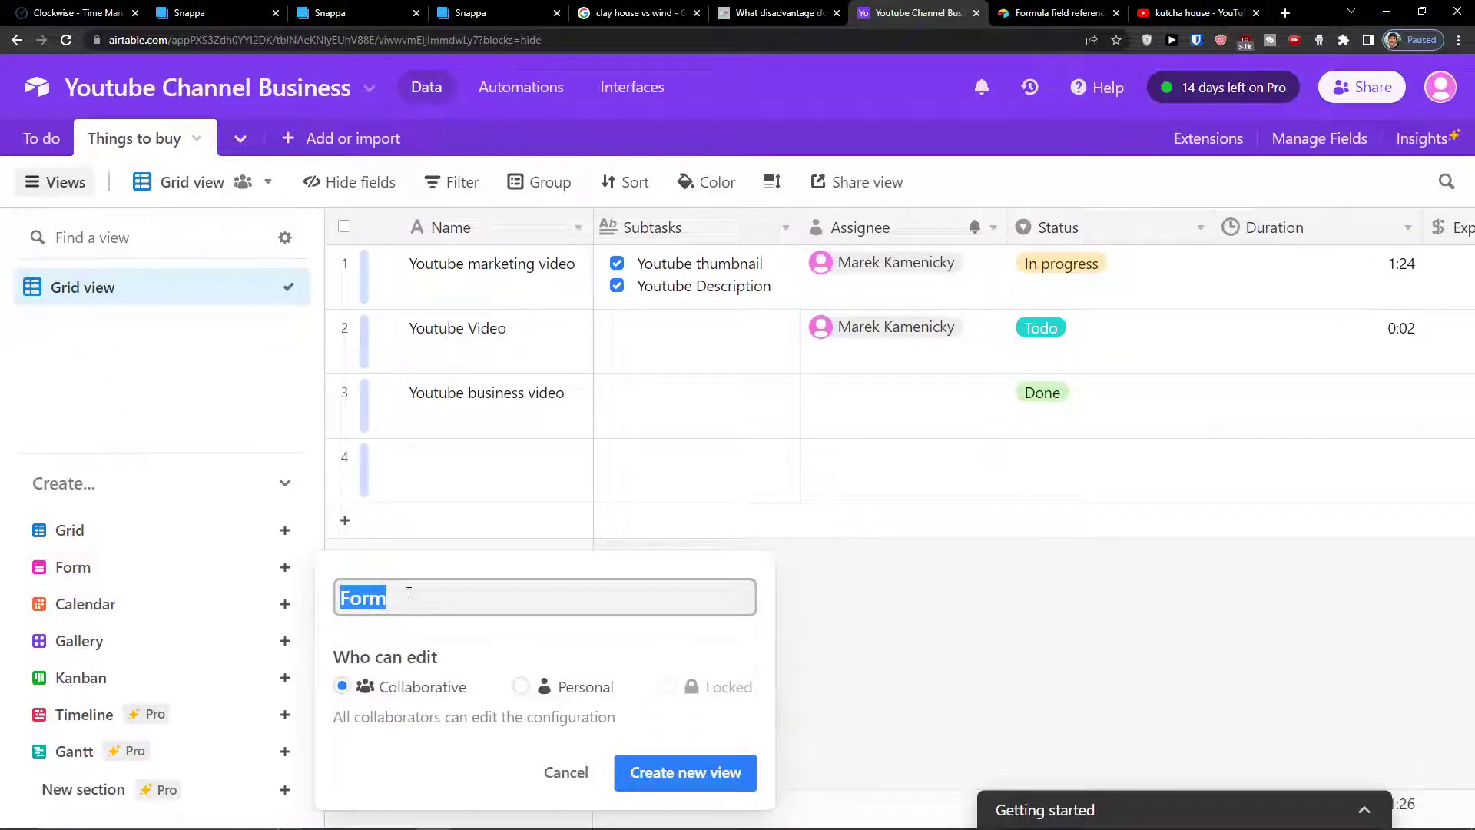
- Name the collaborative view 'Form For Youtube' and create it
{"action": "left_click", "coordinate": [428, 596]}
{"action": "double_click", "coordinate": [431, 600]}
{"action": "left_click", "coordinate": [431, 600]}
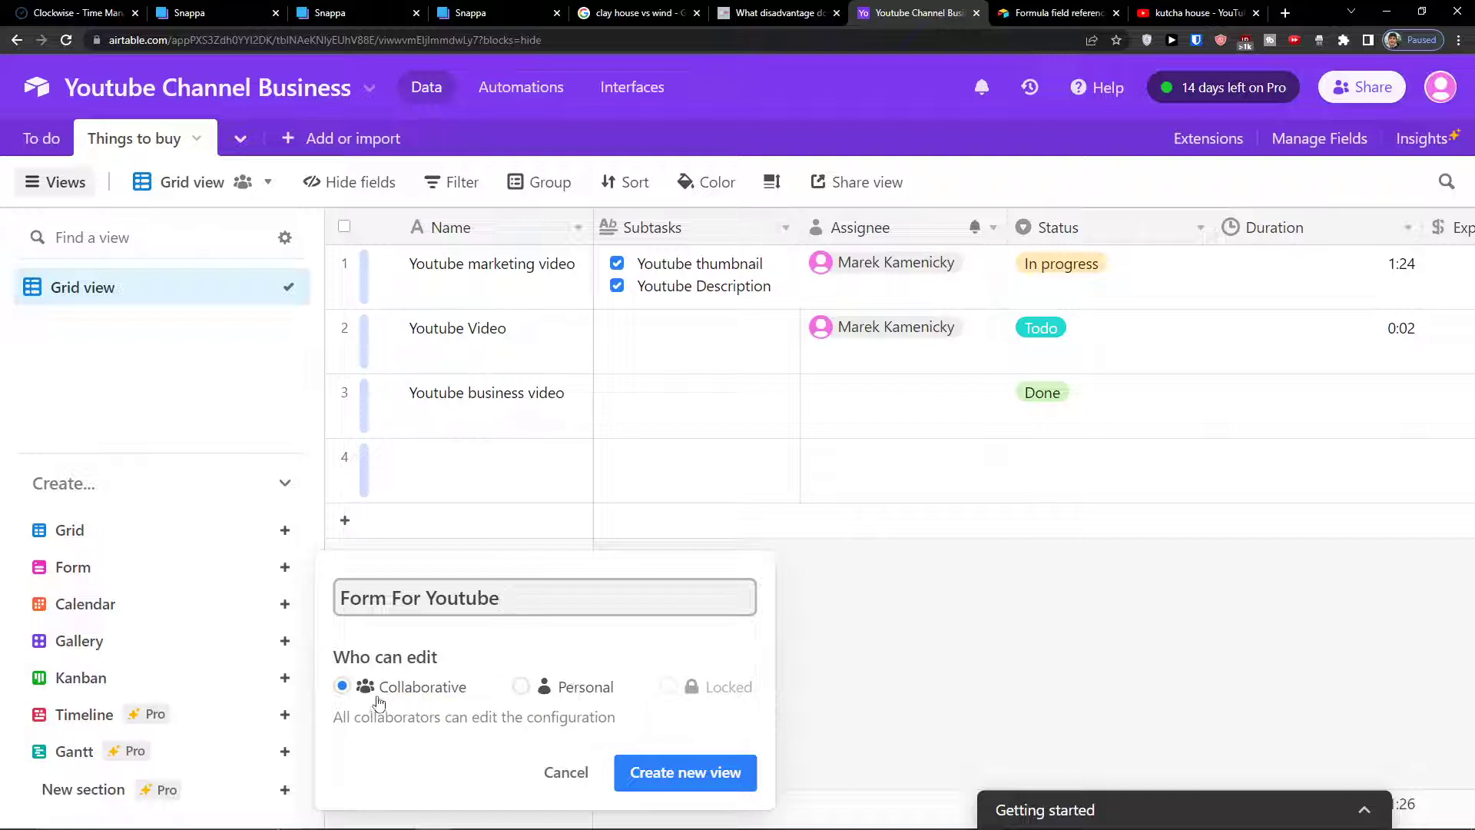
{"action": "left_click", "coordinate": [684, 778]}
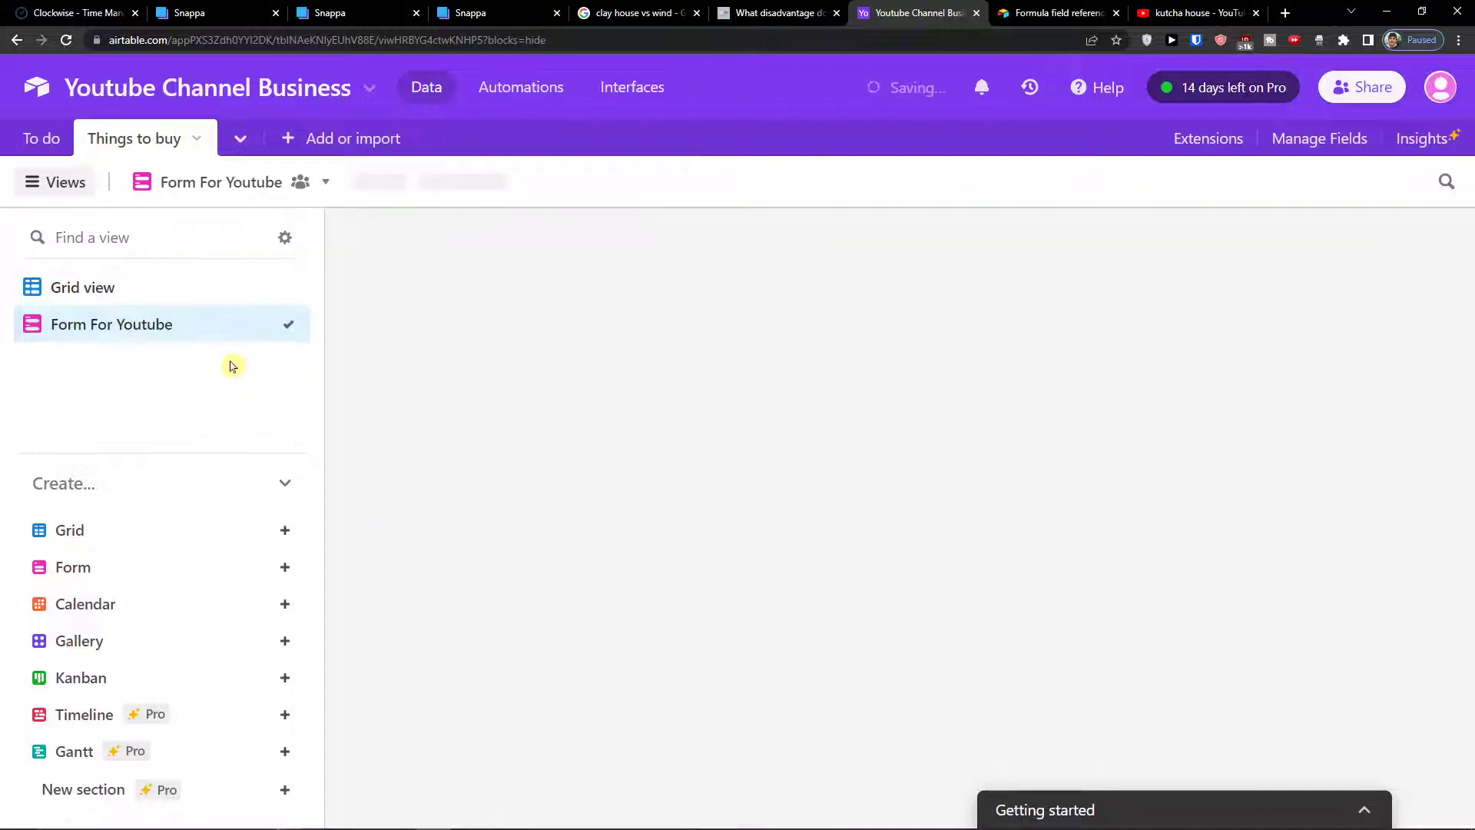
{"action": "scroll", "coordinate": [912, 544], "scroll_direction": "down", "scroll_amount": 9}
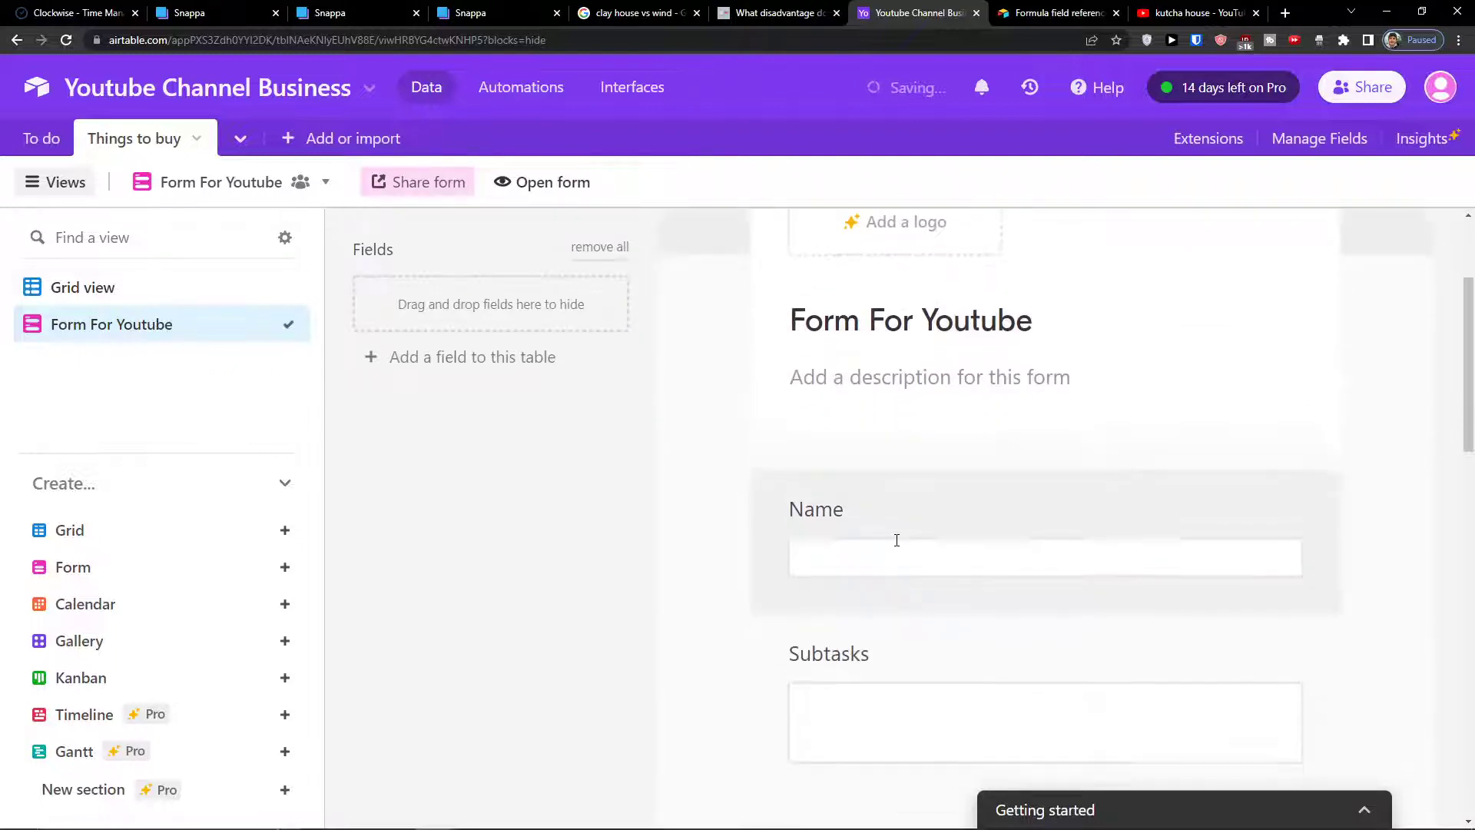
{"action": "scroll", "coordinate": [757, 541], "scroll_direction": "down", "scroll_amount": 6}
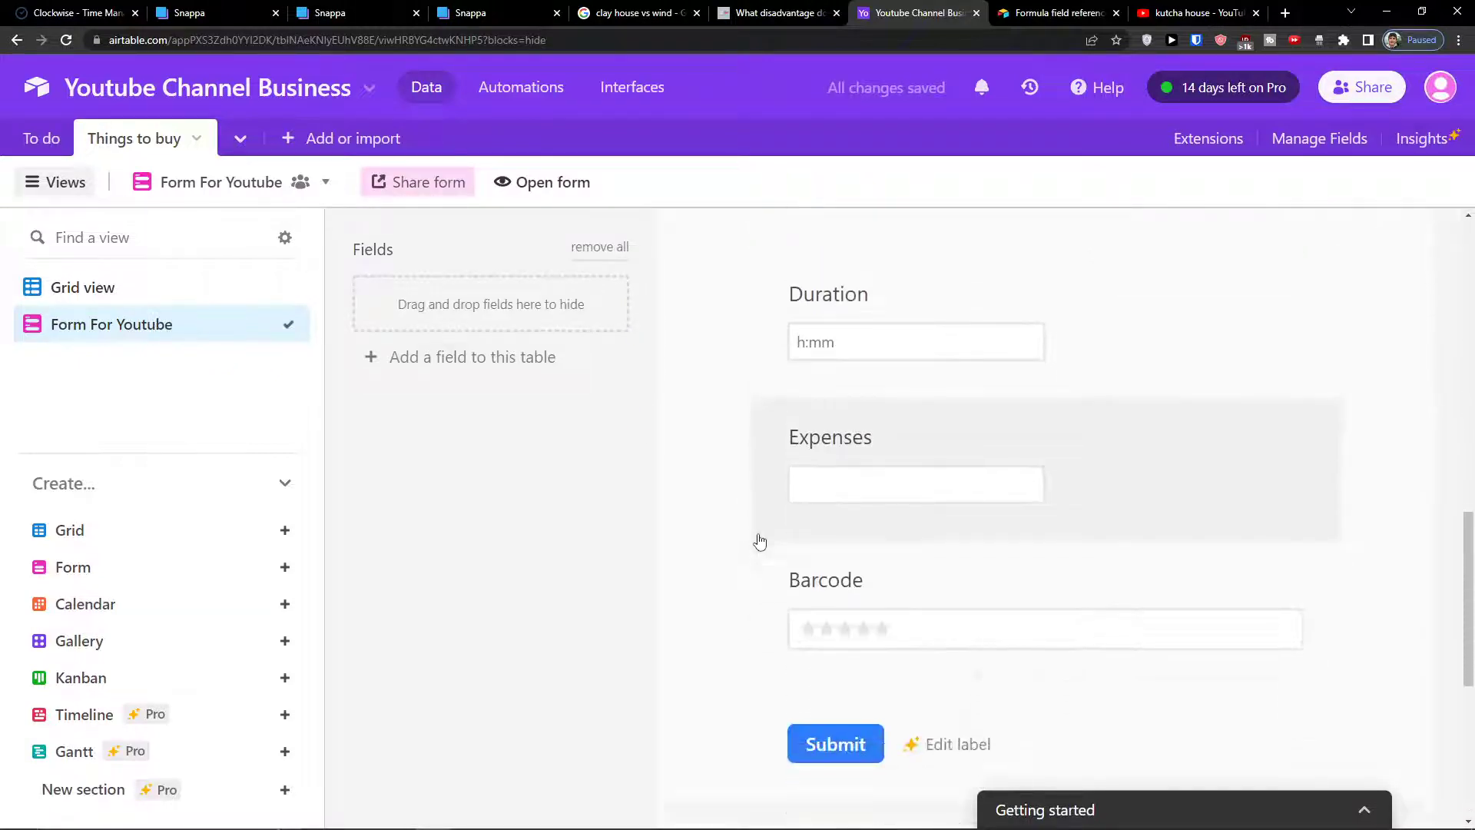
{"action": "scroll", "coordinate": [758, 543], "scroll_direction": "up", "scroll_amount": 4}
{"action": "left_click", "coordinate": [55, 287]}
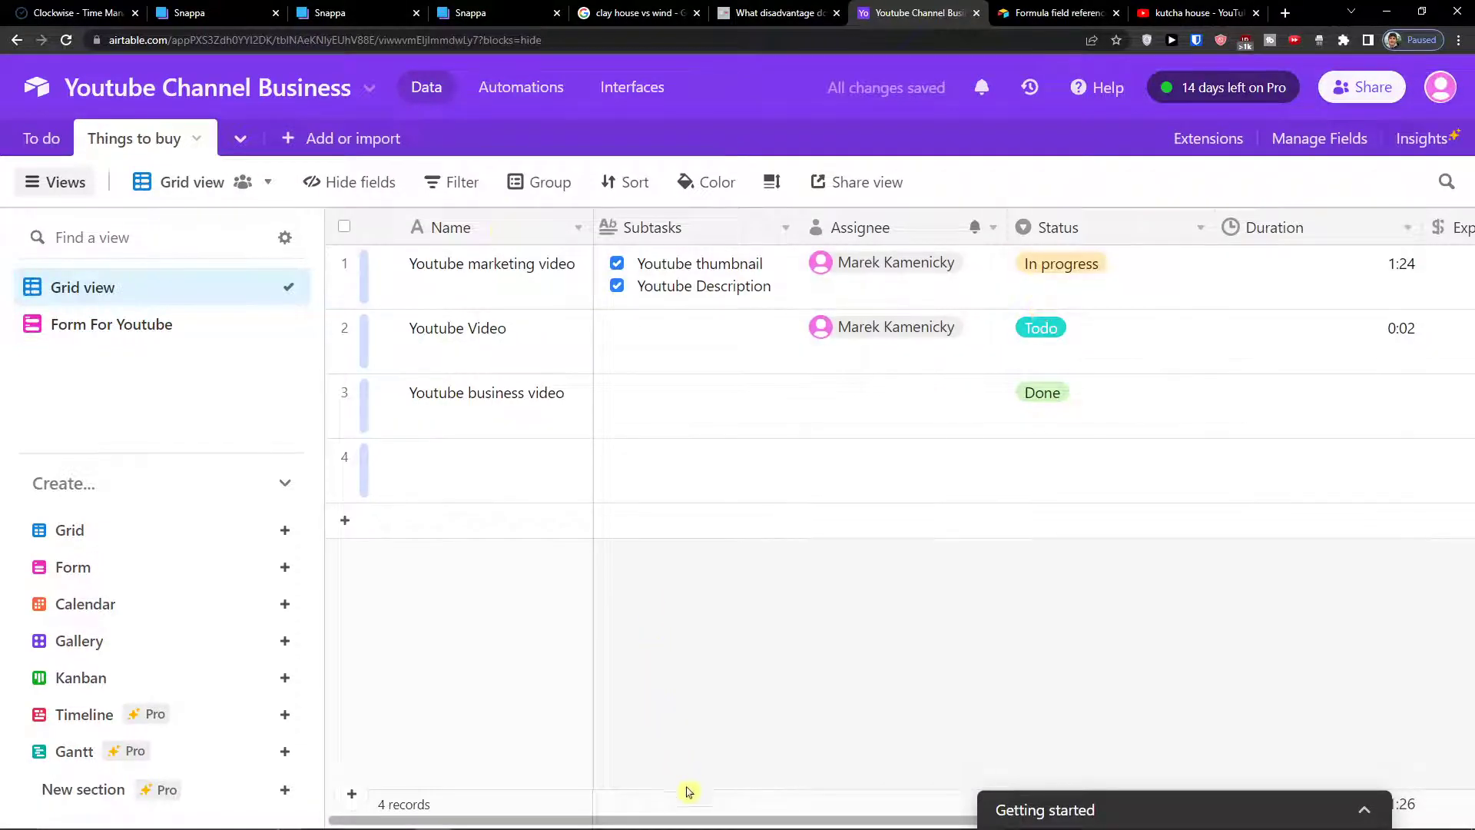
{"action": "left_click_drag", "start_coordinate": [682, 817], "coordinate": [1012, 766]}
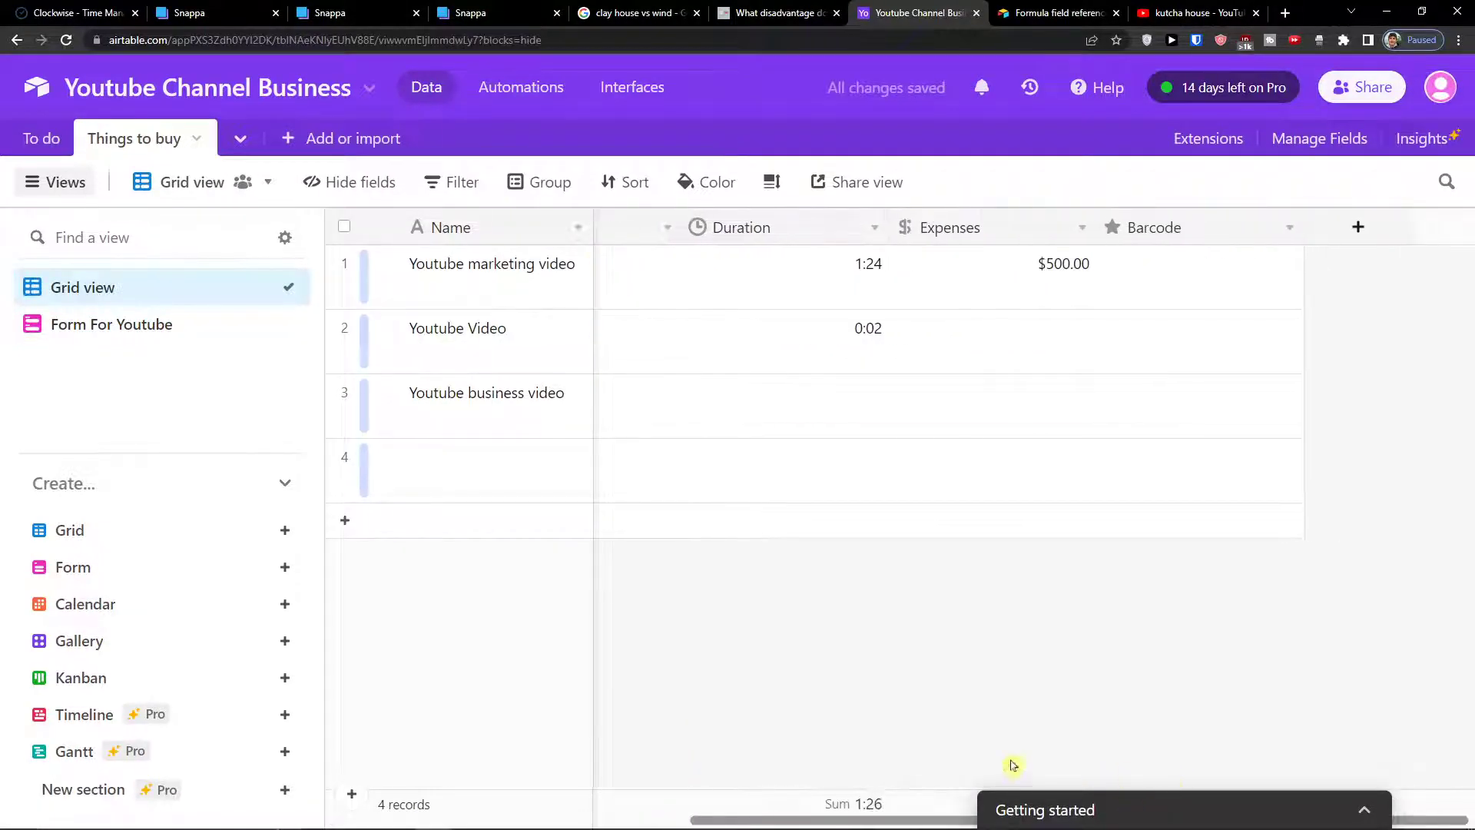
{"action": "left_click", "coordinate": [201, 328]}
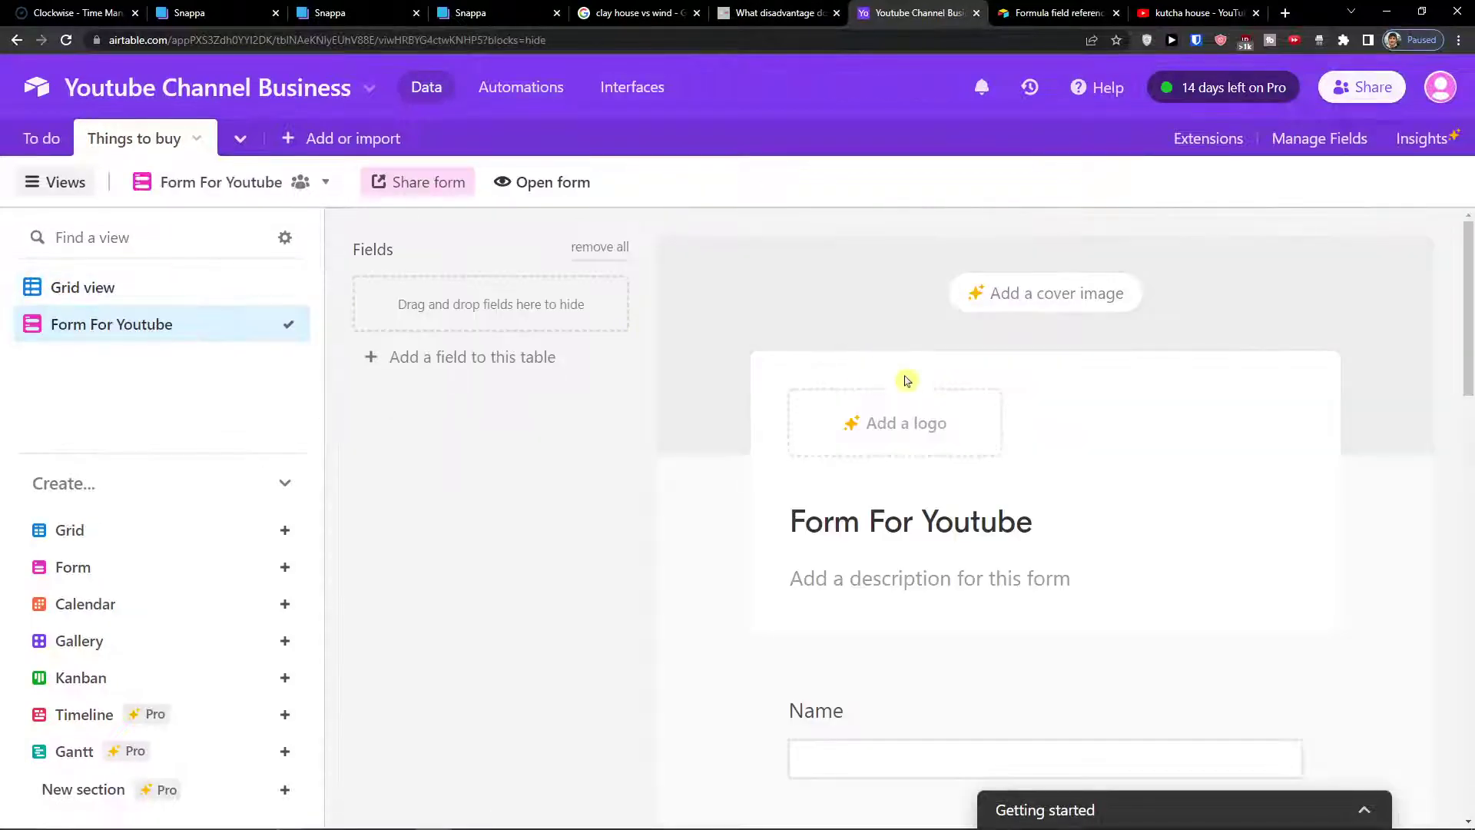
{"action": "scroll", "coordinate": [914, 399], "scroll_direction": "down", "scroll_amount": 10}
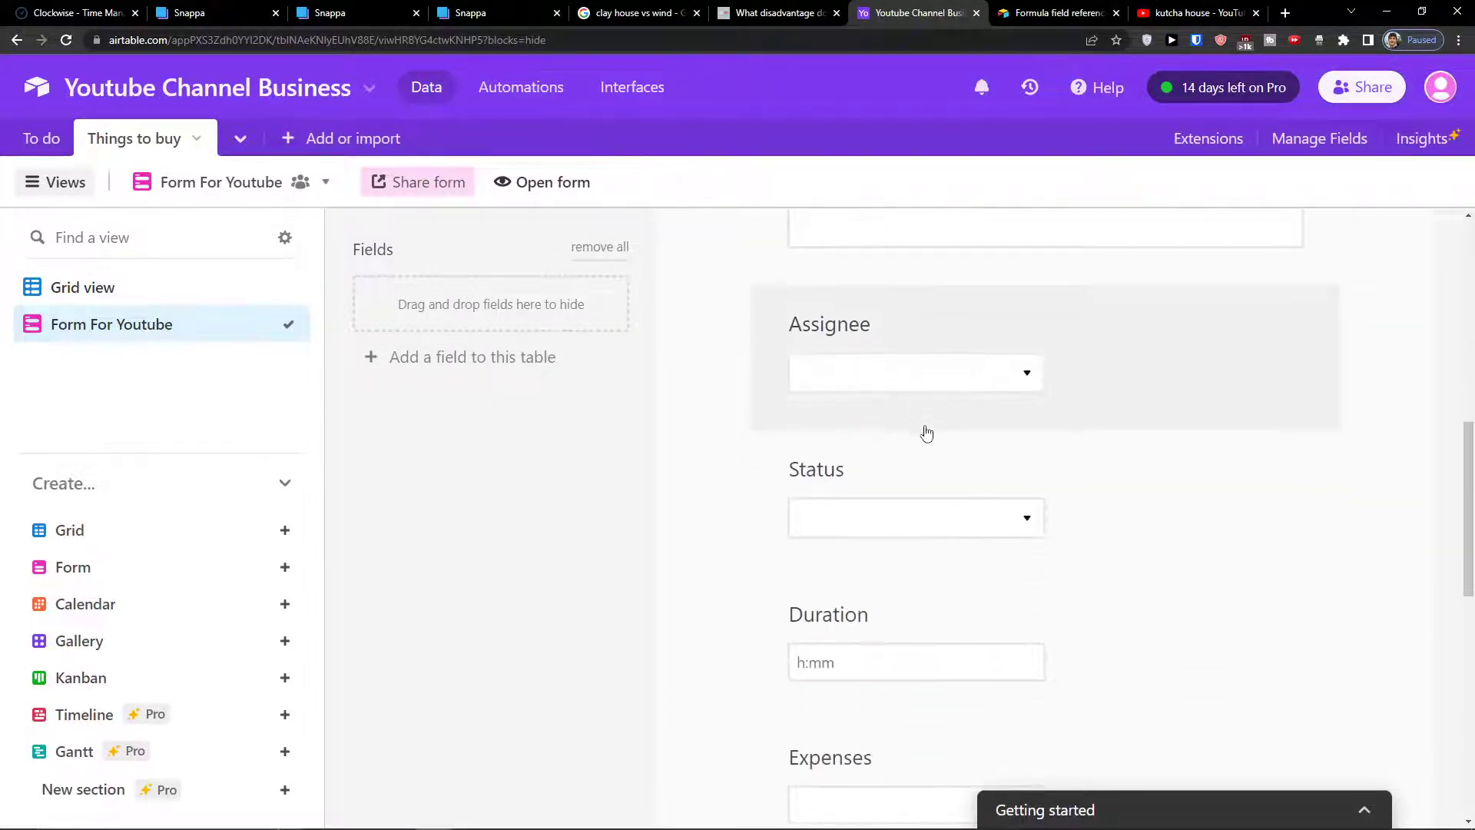
{"action": "left_click", "coordinate": [884, 527]}
{"action": "left_click", "coordinate": [740, 477]}
{"action": "scroll", "coordinate": [863, 487], "scroll_direction": "down", "scroll_amount": 4}
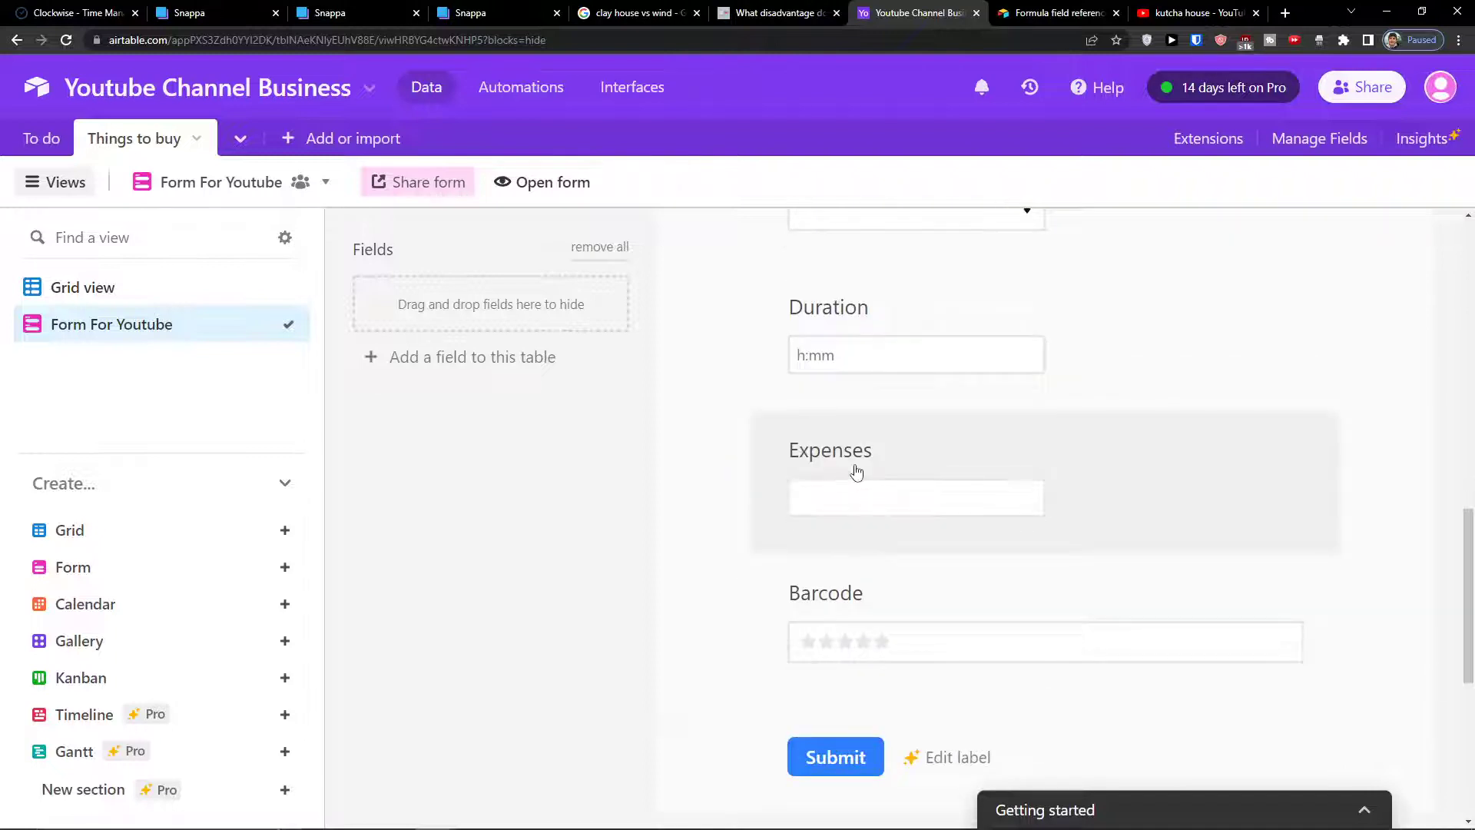
{"action": "scroll", "coordinate": [876, 487], "scroll_direction": "down", "scroll_amount": 4}
{"action": "scroll", "coordinate": [965, 459], "scroll_direction": "up", "scroll_amount": 8}
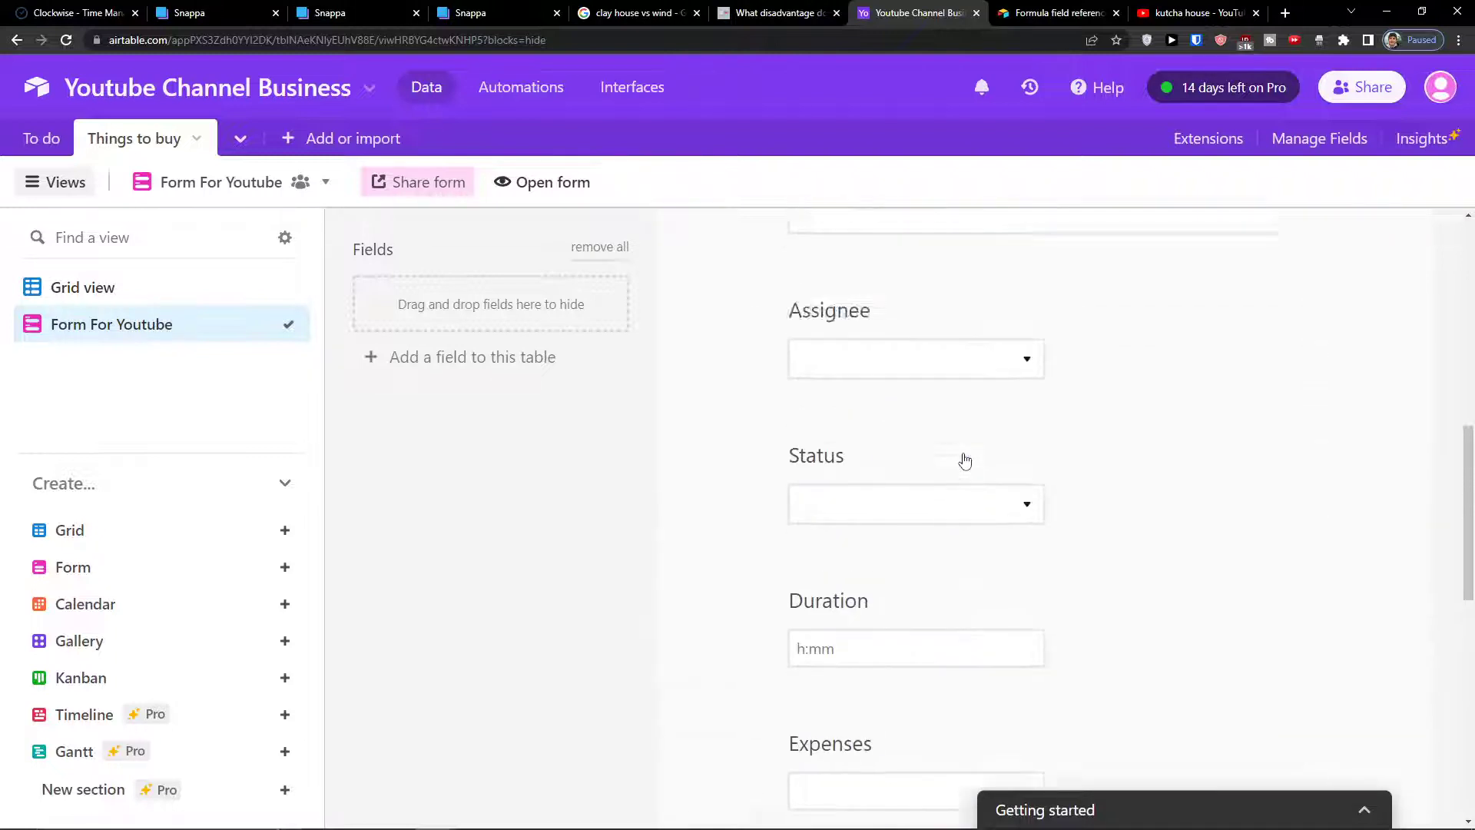
{"action": "scroll", "coordinate": [963, 459], "scroll_direction": "up", "scroll_amount": 8}
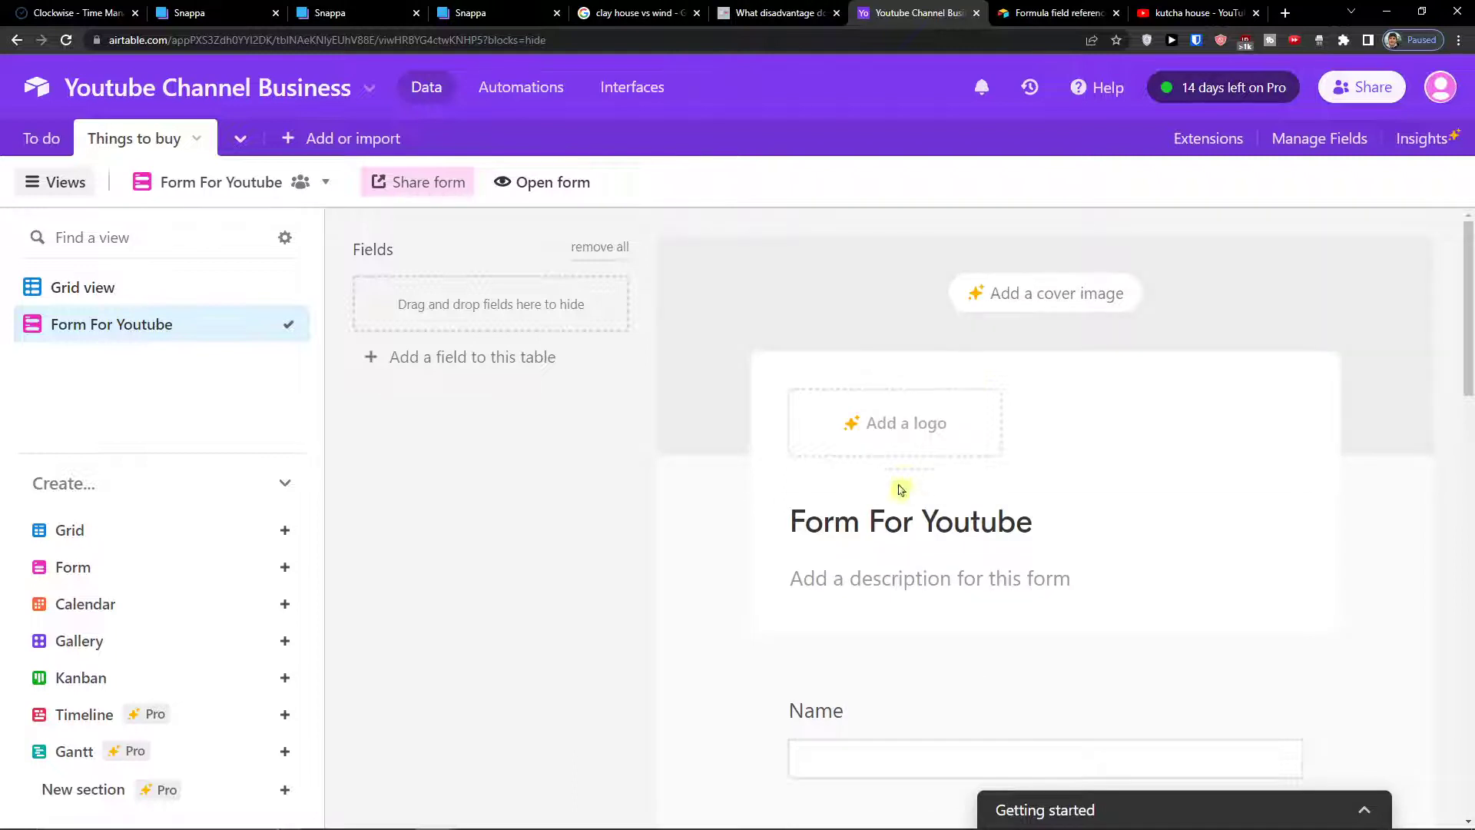
{"action": "left_click", "coordinate": [882, 522]}
{"action": "scroll", "coordinate": [641, 495], "scroll_direction": "down", "scroll_amount": 4}
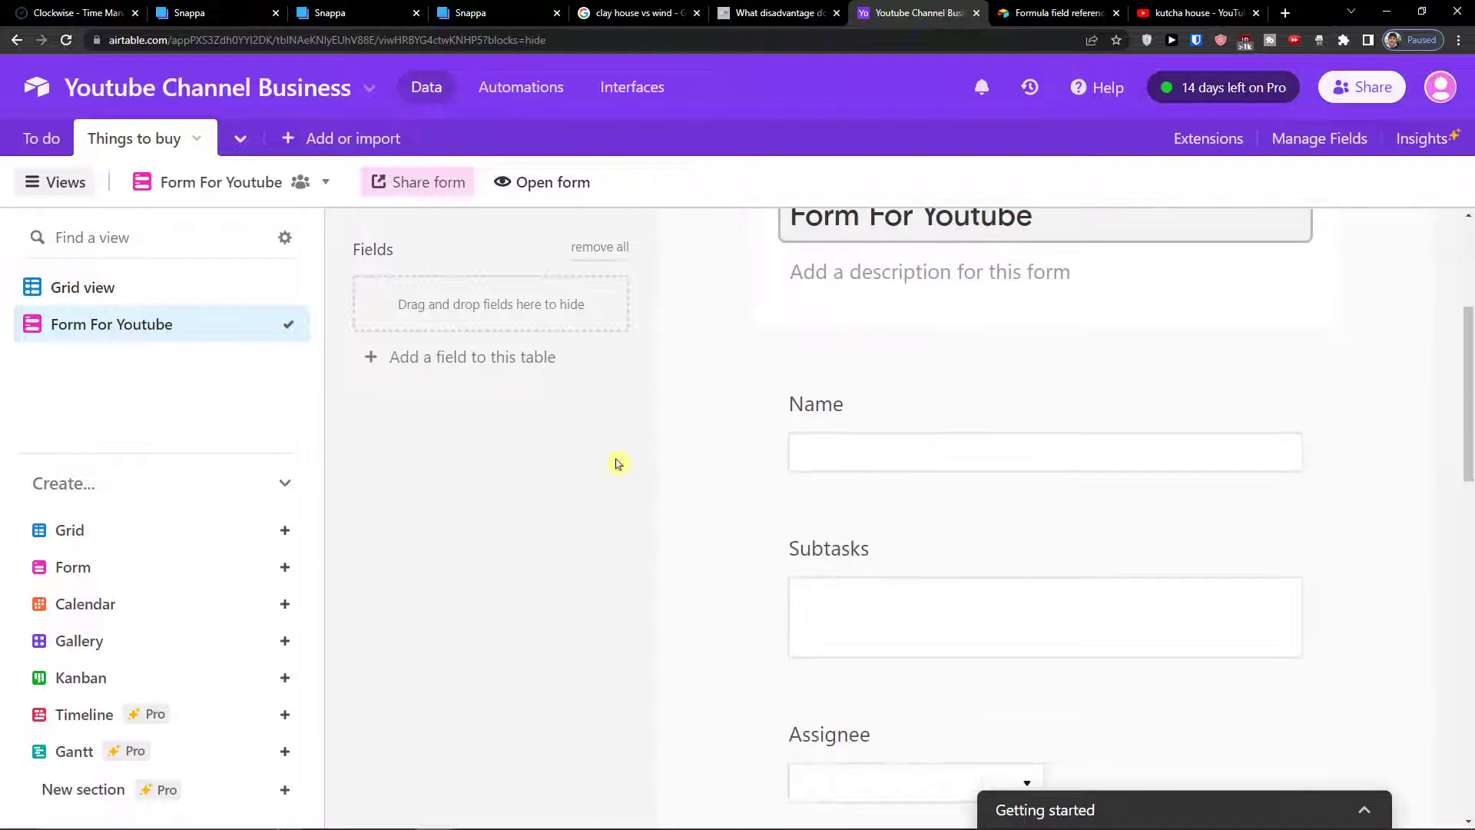
- Remove all fields from the form, re-add Name and Expenses, and add a new table field
{"action": "left_click", "coordinate": [602, 251]}
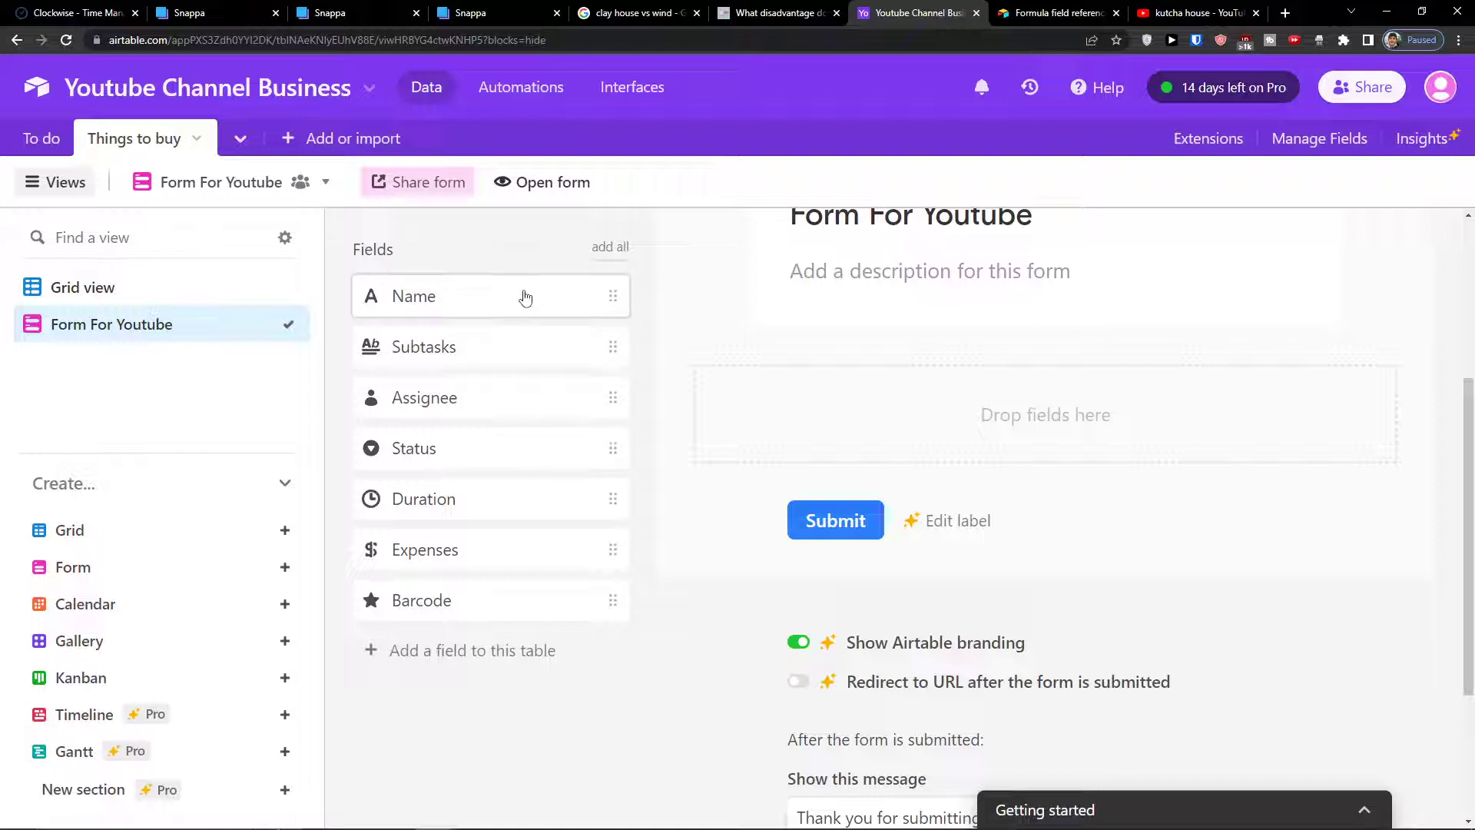
{"action": "left_click_drag", "start_coordinate": [521, 295], "coordinate": [958, 432]}
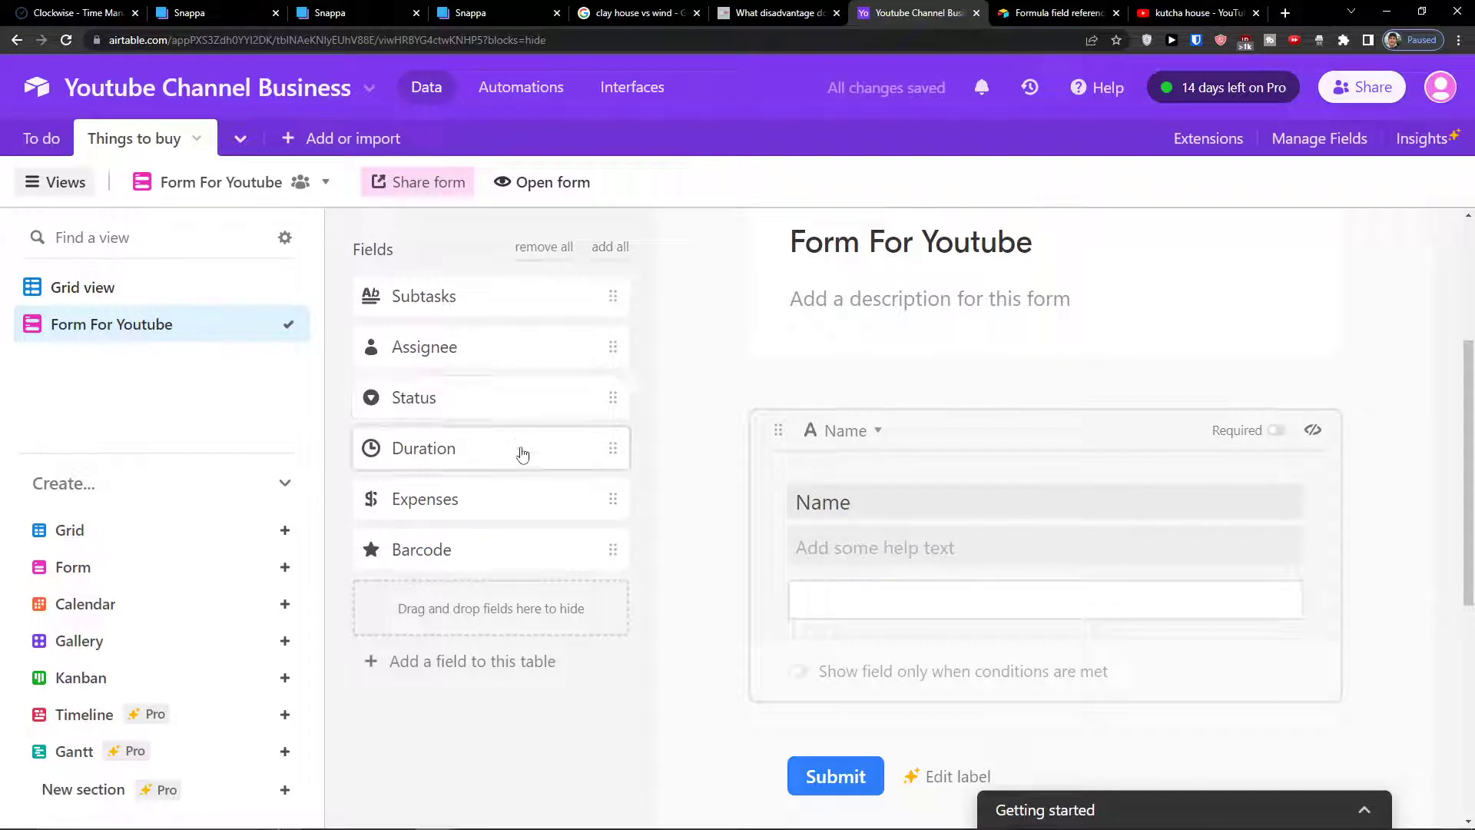
{"action": "left_click_drag", "start_coordinate": [527, 505], "coordinate": [971, 718]}
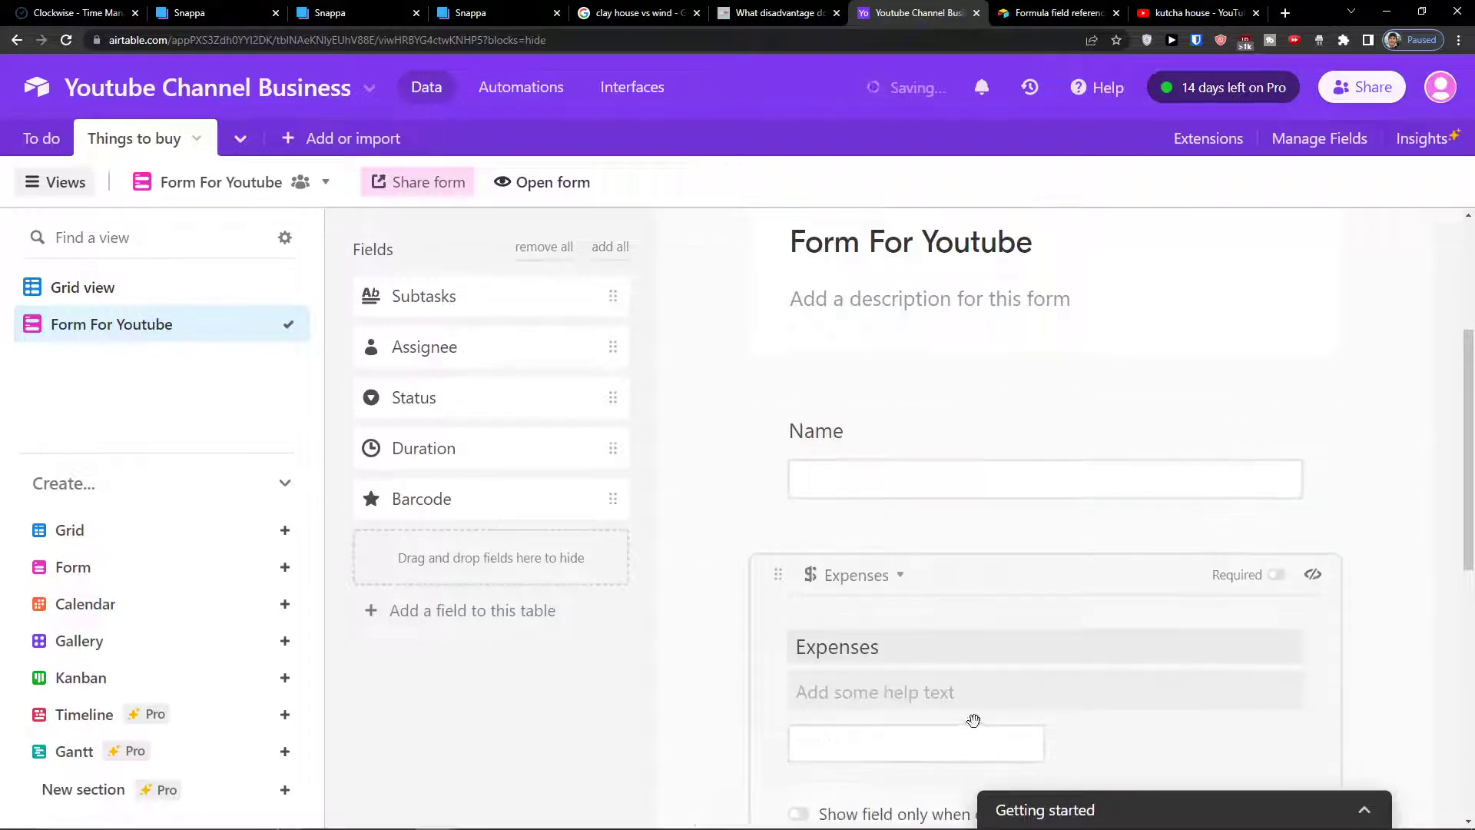
{"action": "scroll", "coordinate": [672, 510], "scroll_direction": "up", "scroll_amount": 3}
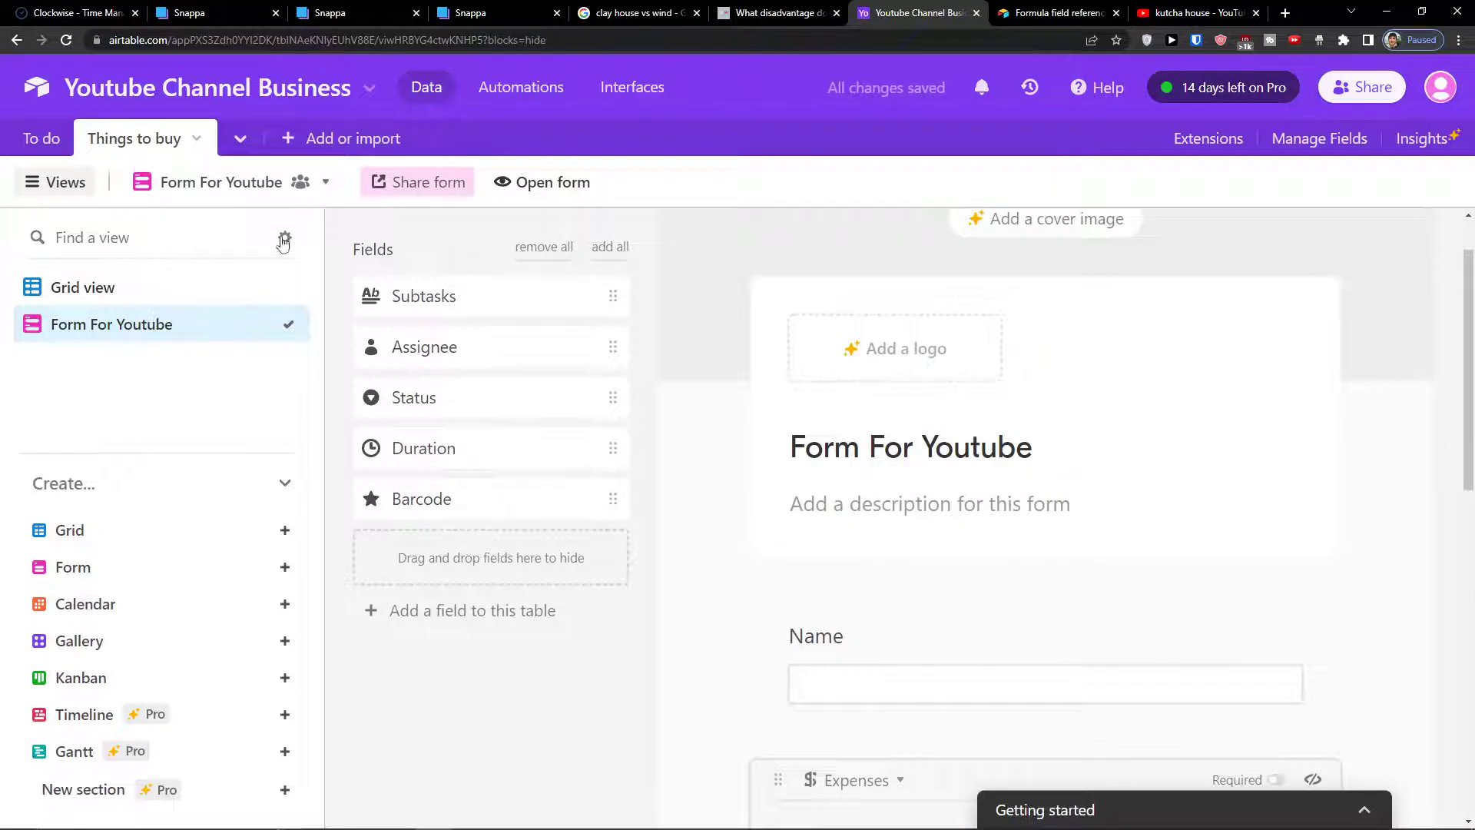
{"action": "left_click", "coordinate": [438, 611]}
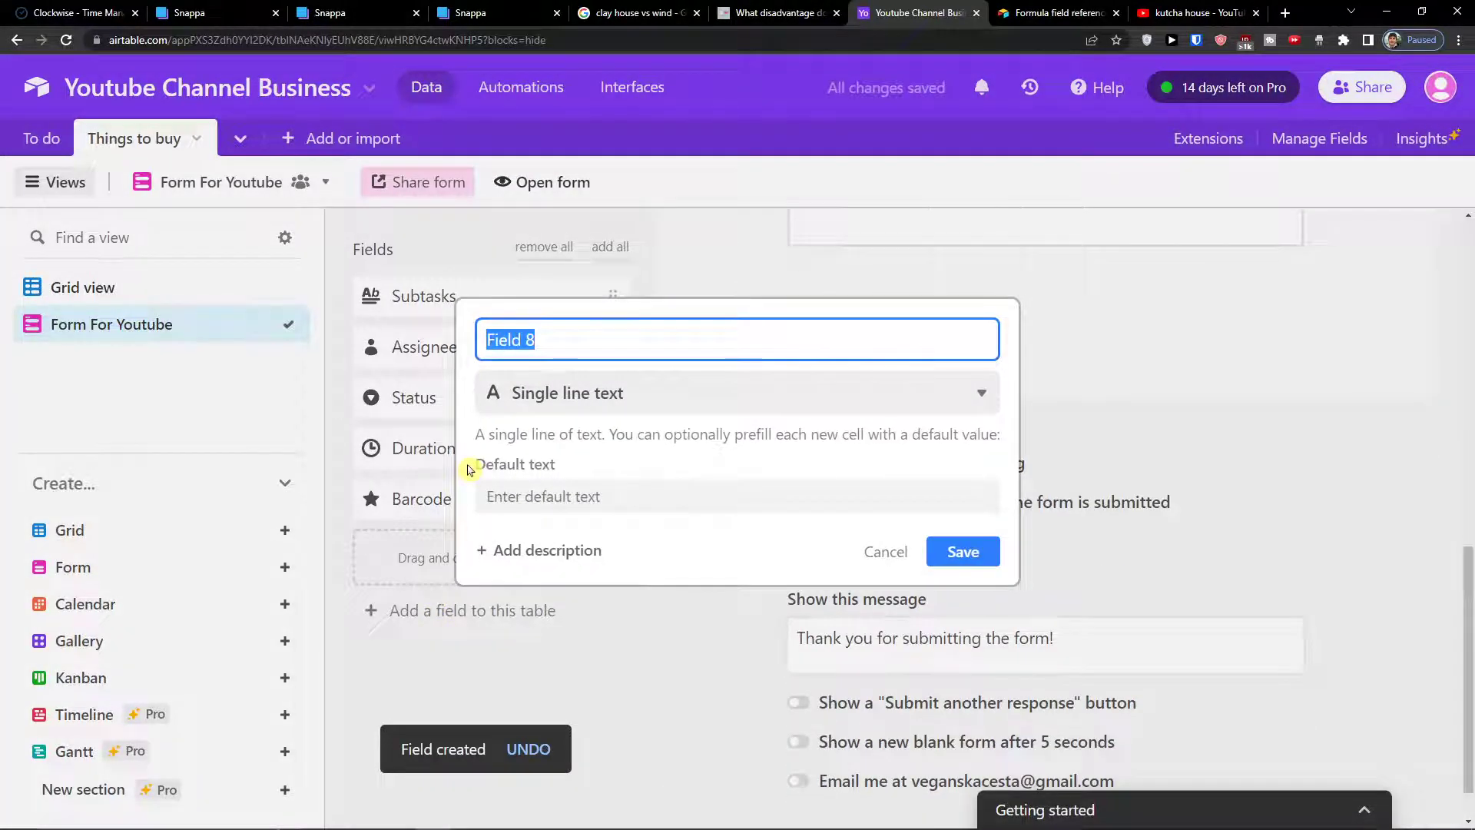
- Save the new field as a Long text field named 'Description of video'
{"action": "type", "text": "Description of "}
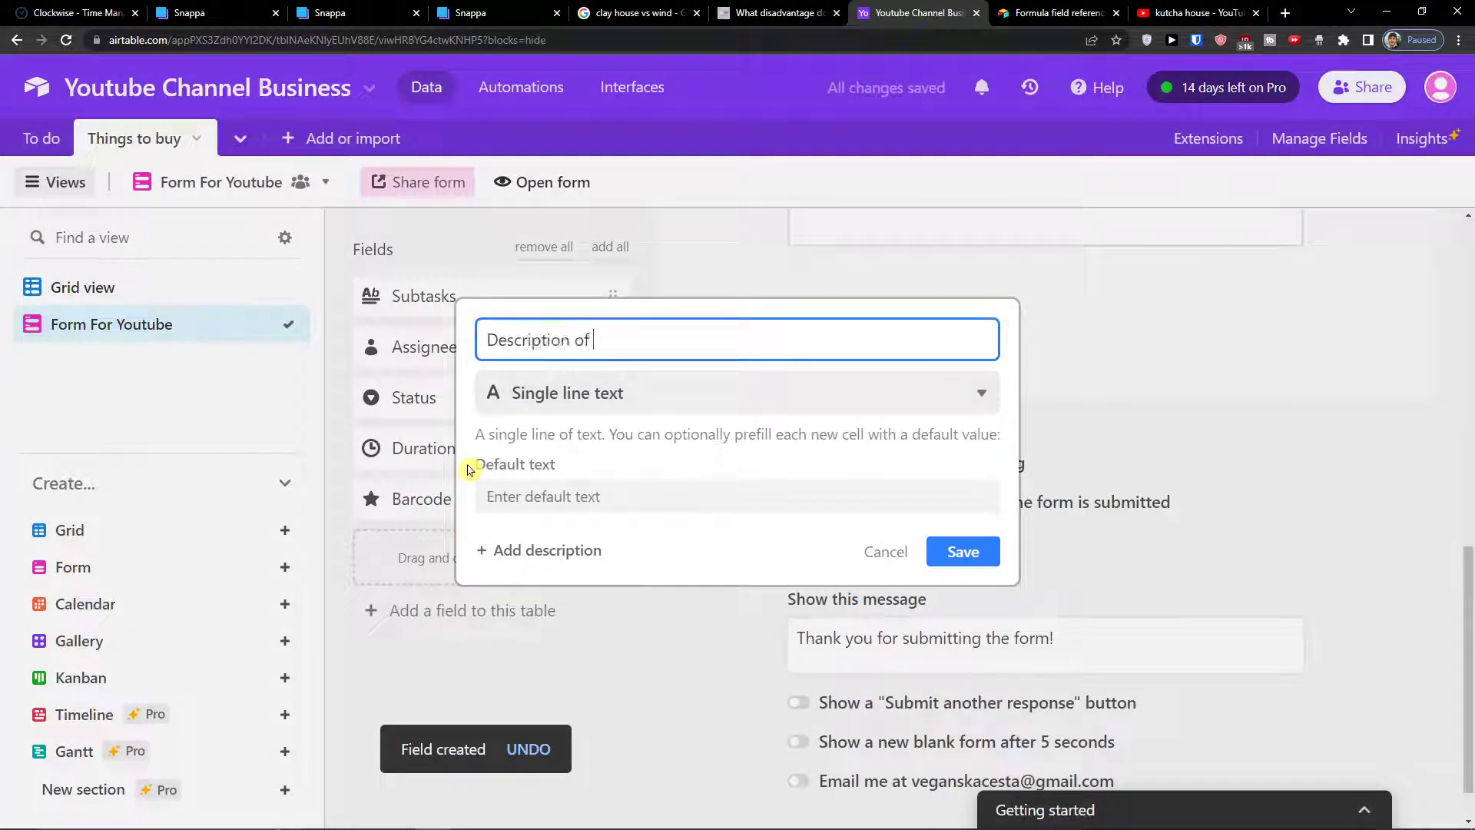
{"action": "type", "text": "video"}
{"action": "left_click", "coordinate": [529, 405]}
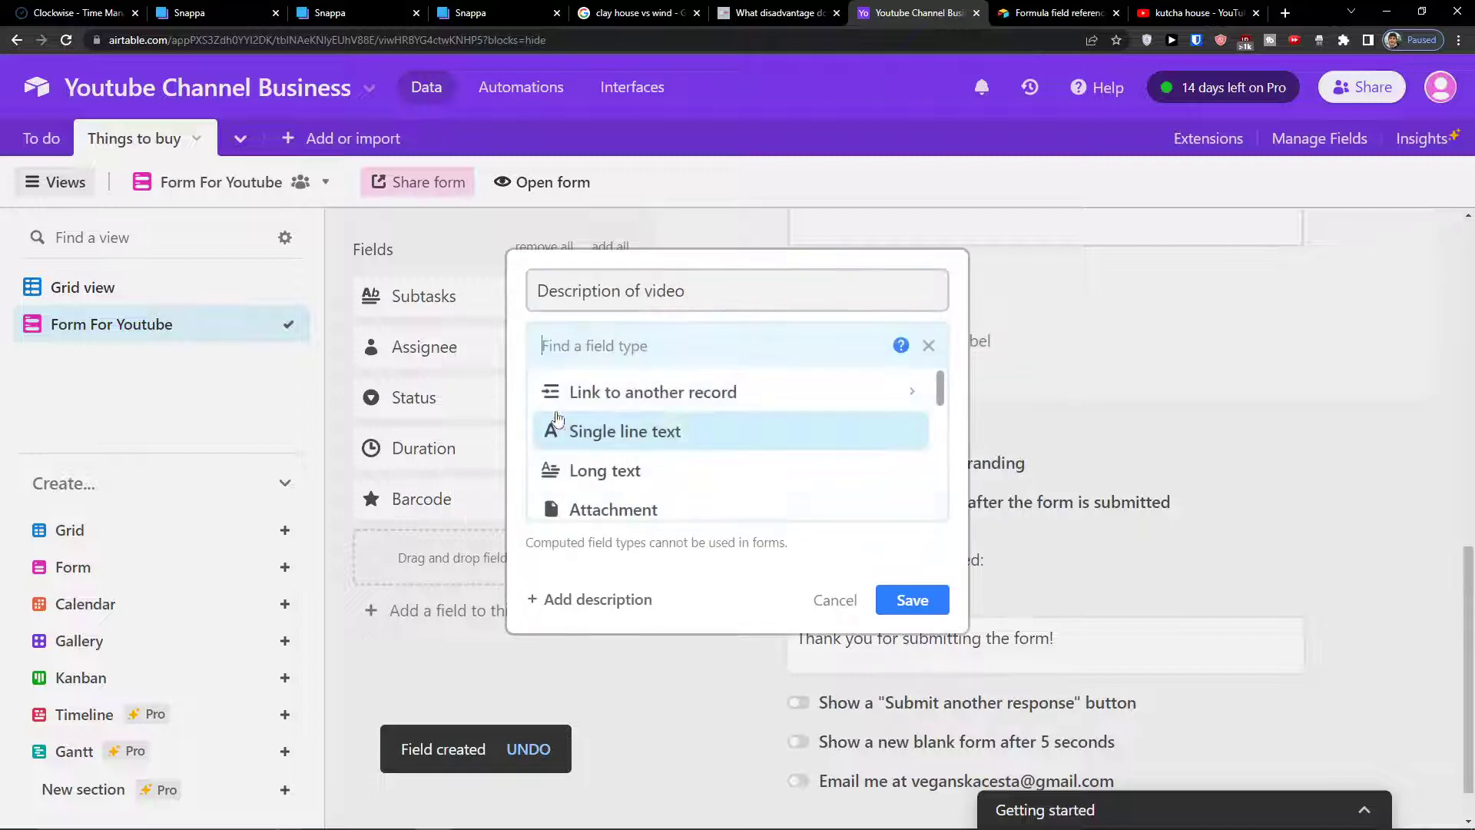
{"action": "left_click", "coordinate": [676, 469]}
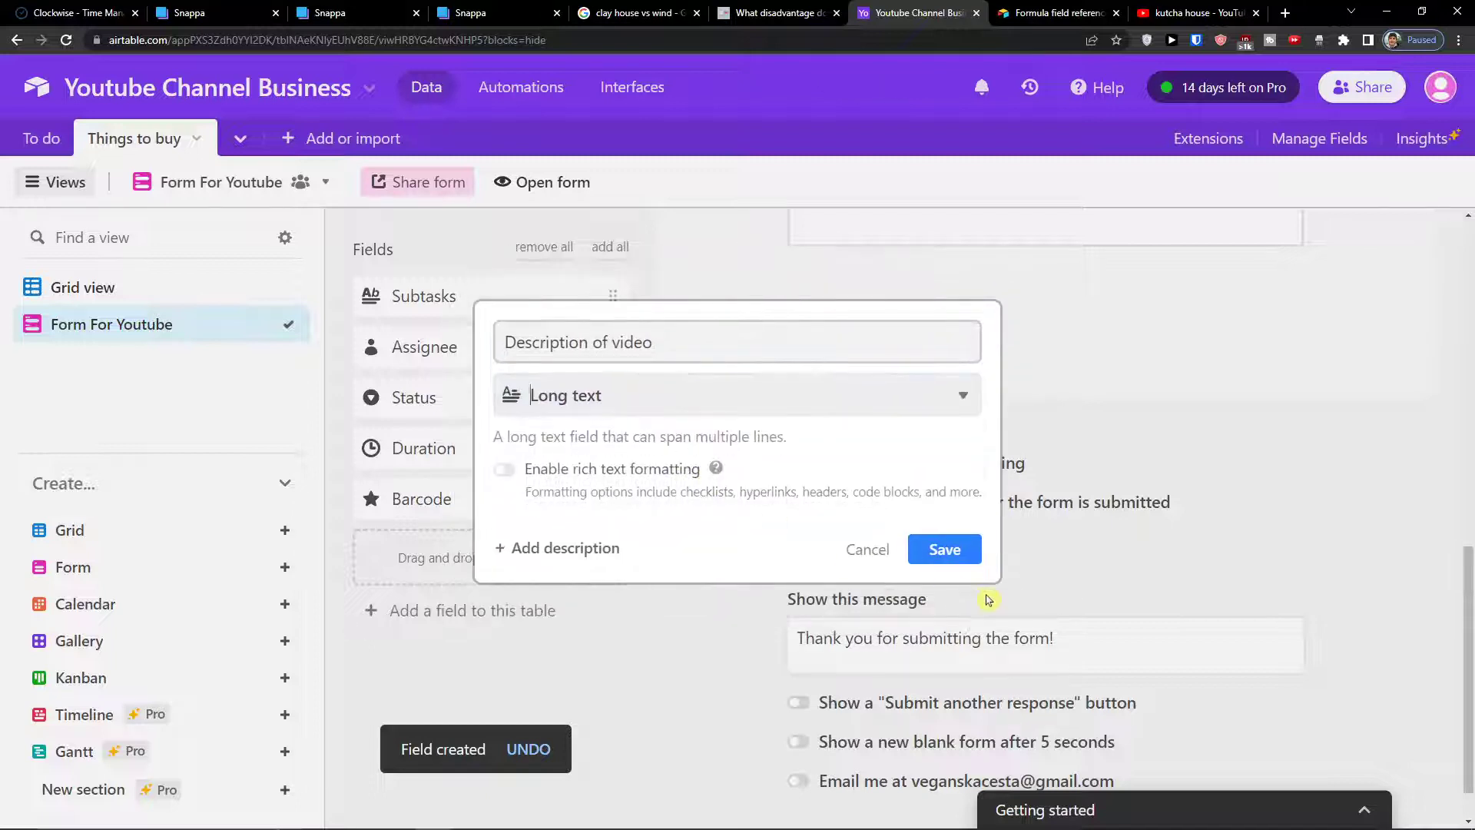
{"action": "left_click", "coordinate": [940, 550]}
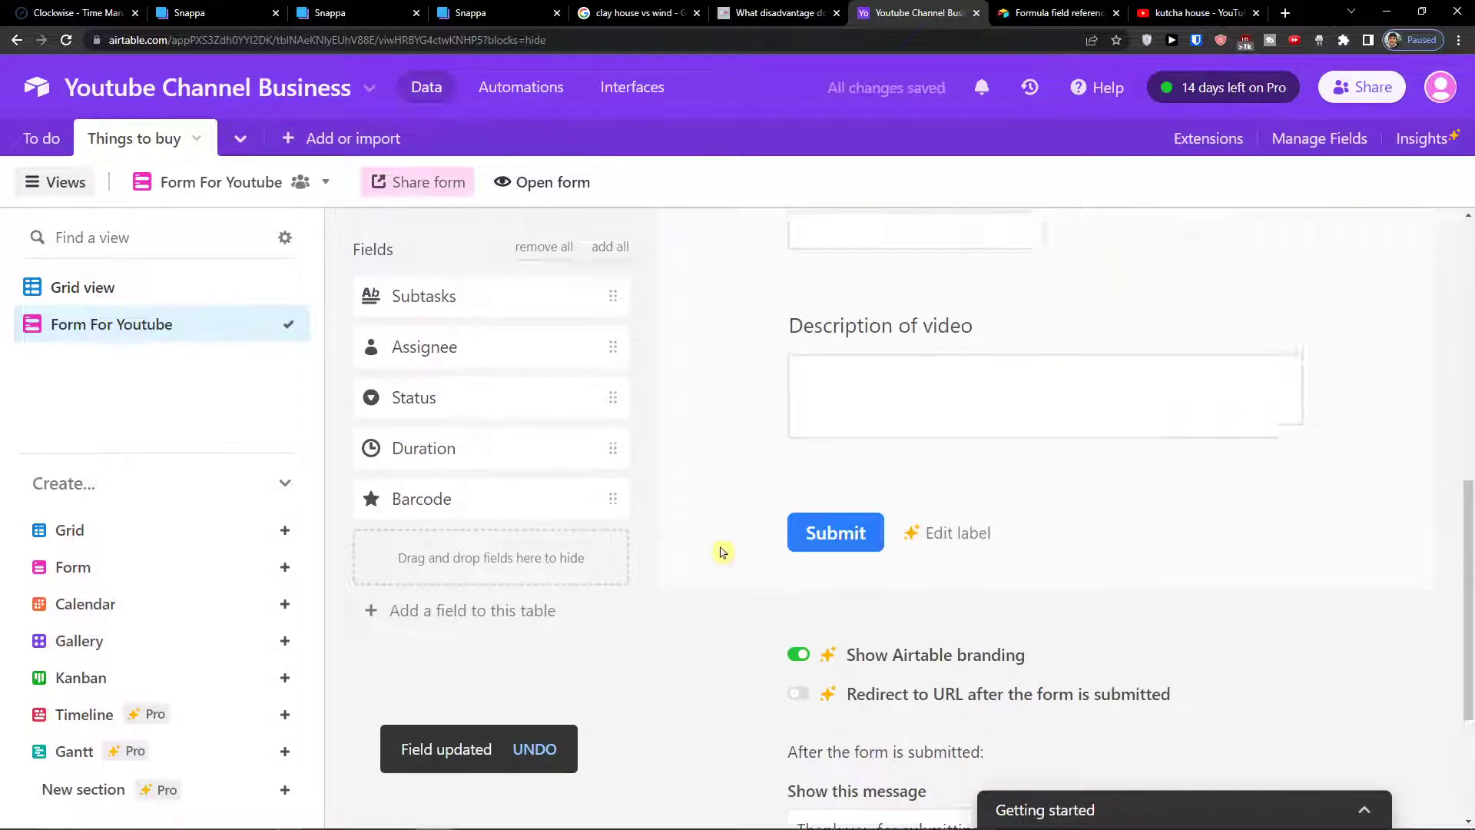
{"action": "scroll", "coordinate": [748, 546], "scroll_direction": "up", "scroll_amount": 3}
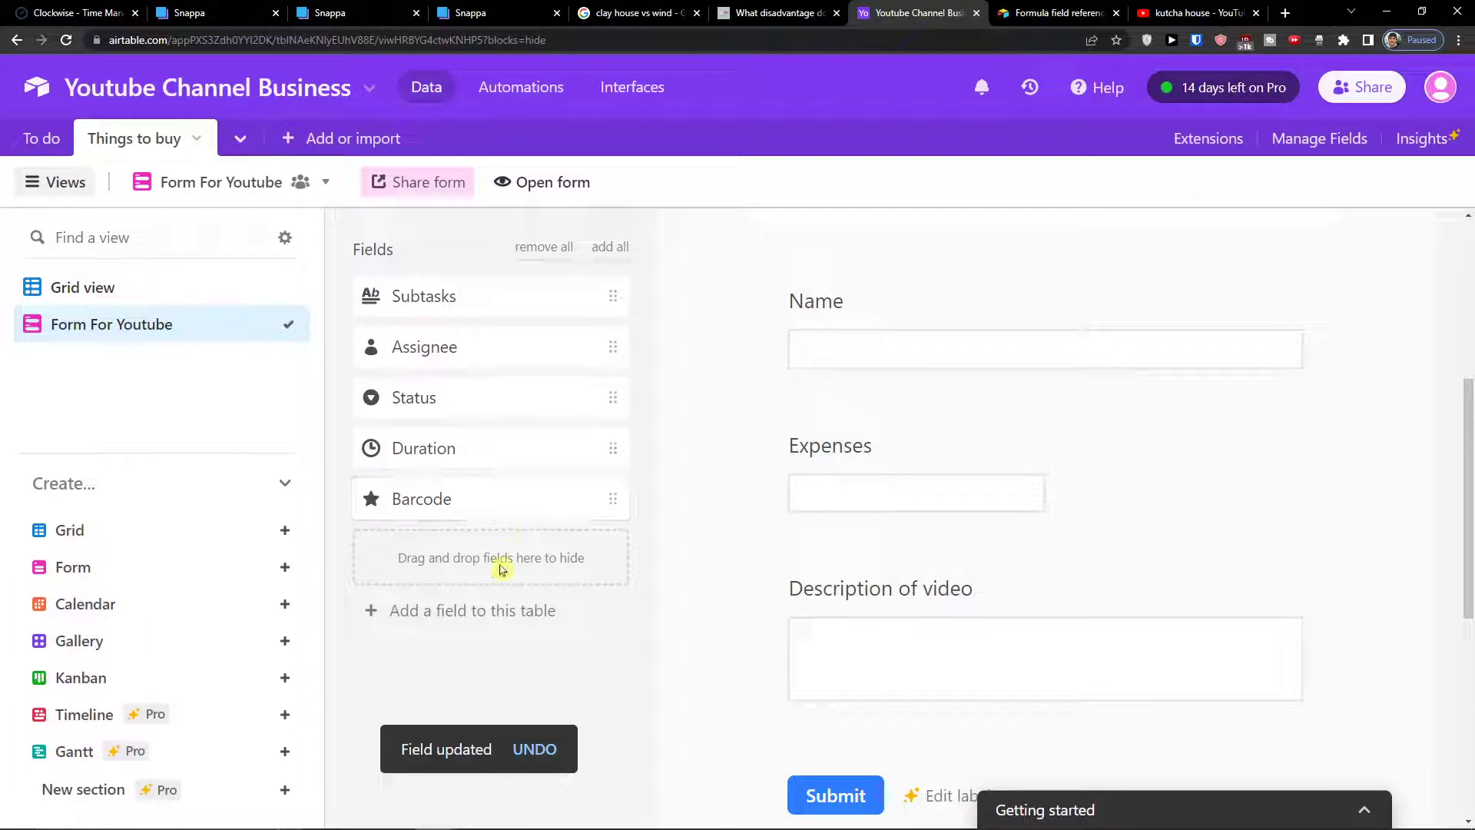
- Add another field named 'Email' with the Email field type
{"action": "left_click", "coordinate": [477, 612]}
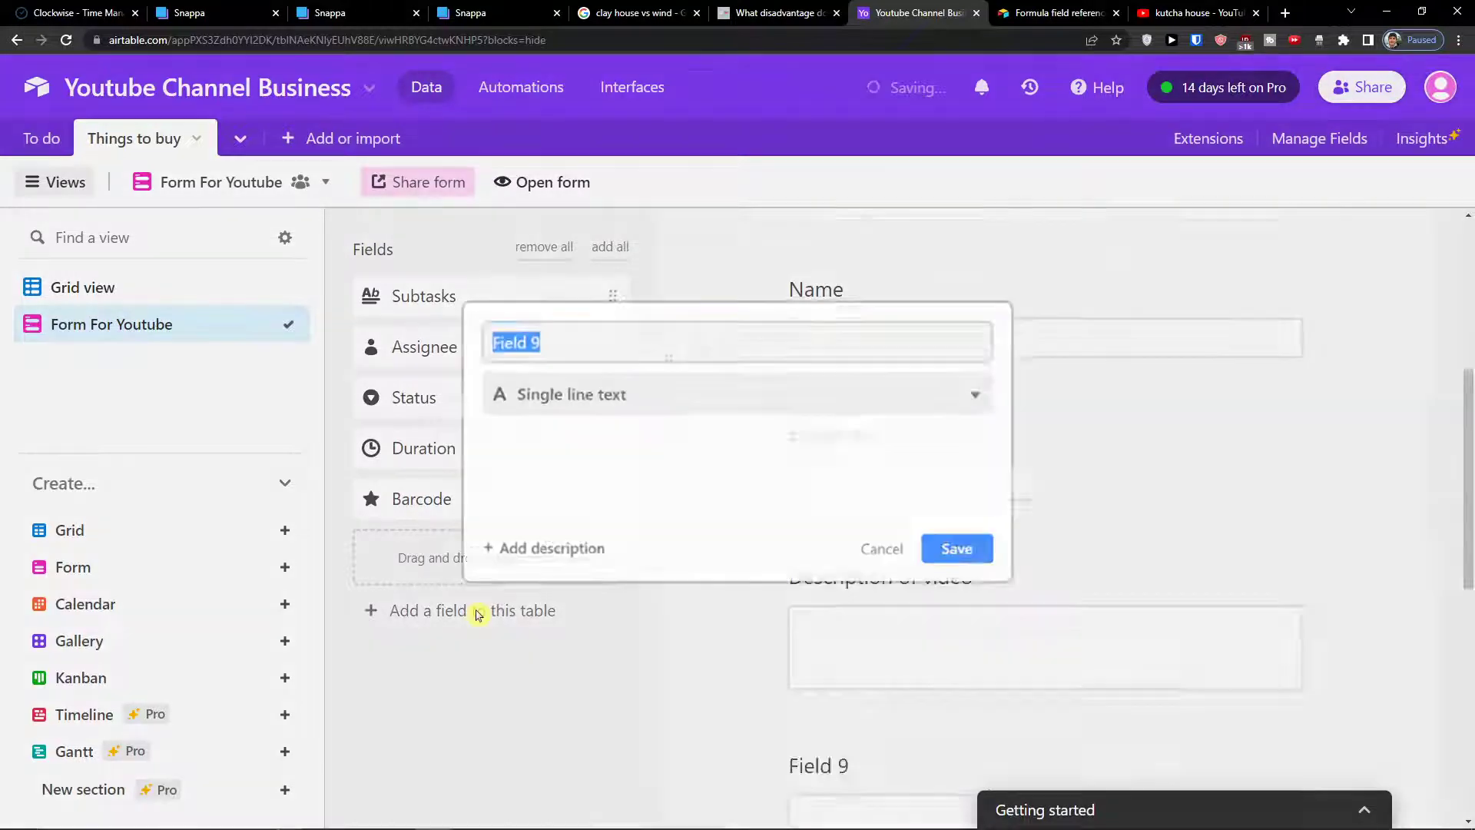
{"action": "type", "text": "Email"}
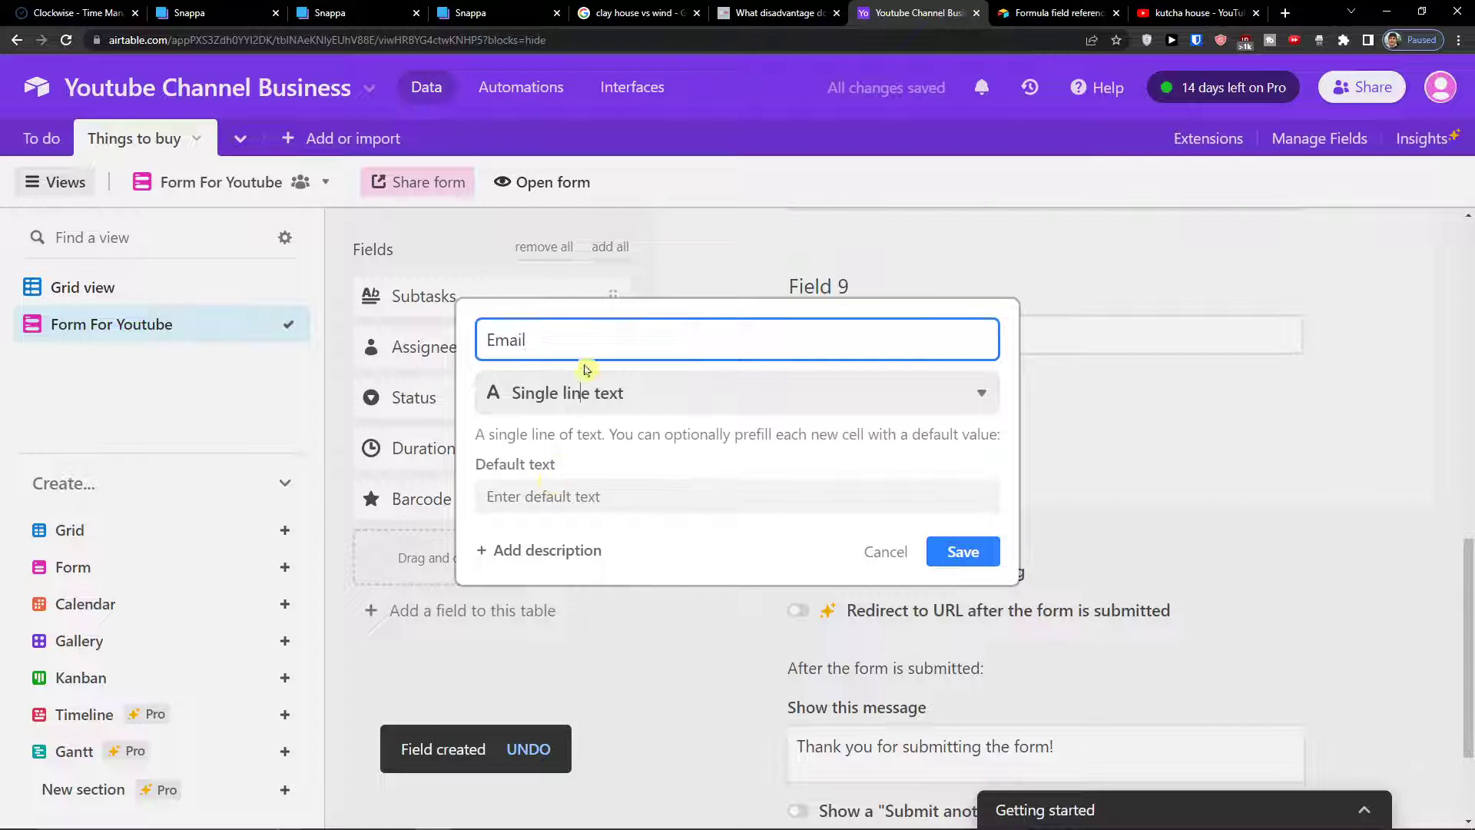
{"action": "left_click", "coordinate": [586, 381]}
{"action": "scroll", "coordinate": [627, 492], "scroll_direction": "down", "scroll_amount": 3}
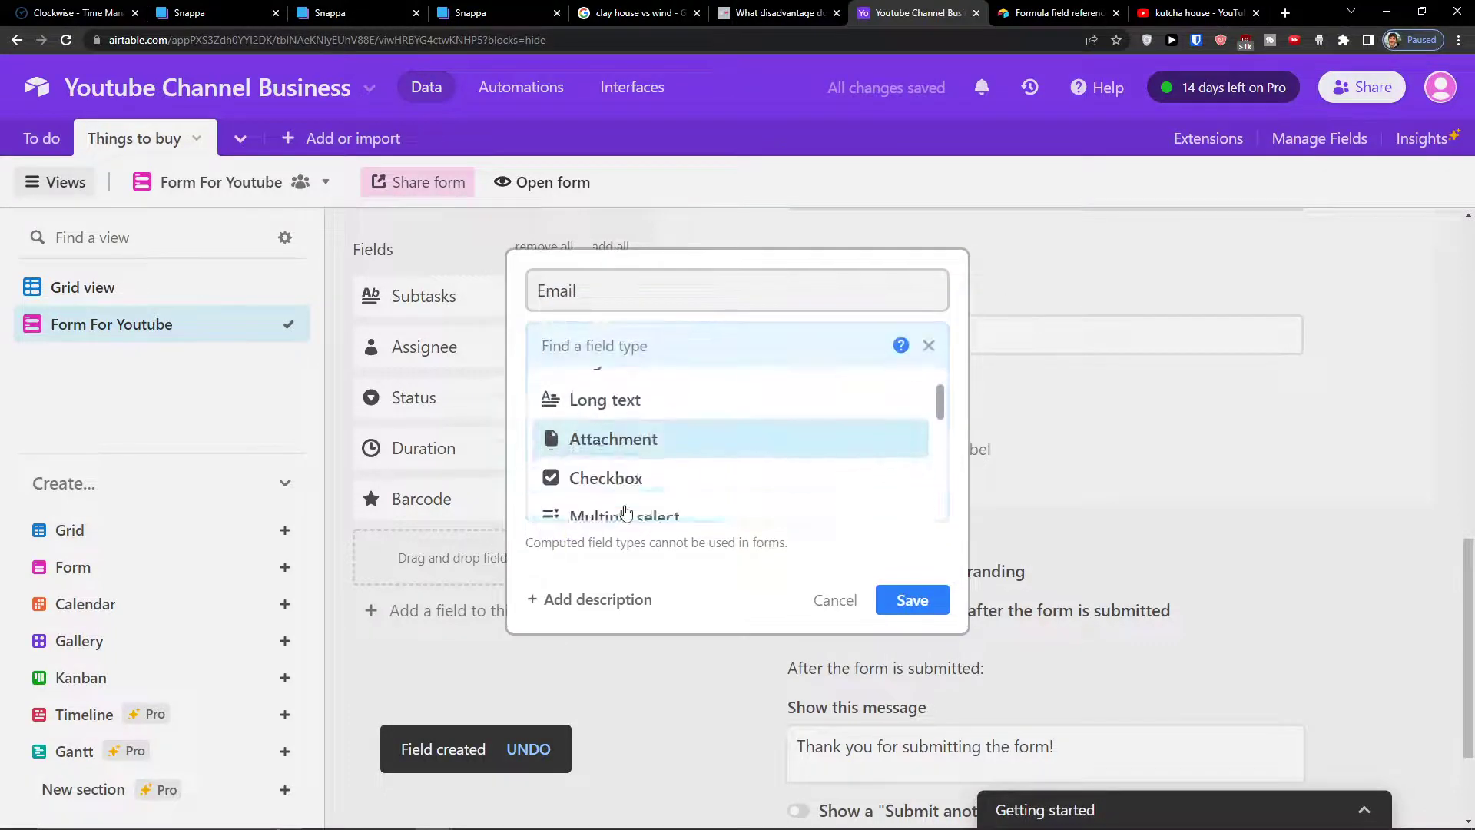
{"action": "scroll", "coordinate": [635, 511], "scroll_direction": "down", "scroll_amount": 5}
{"action": "scroll", "coordinate": [642, 504], "scroll_direction": "up", "scroll_amount": 3}
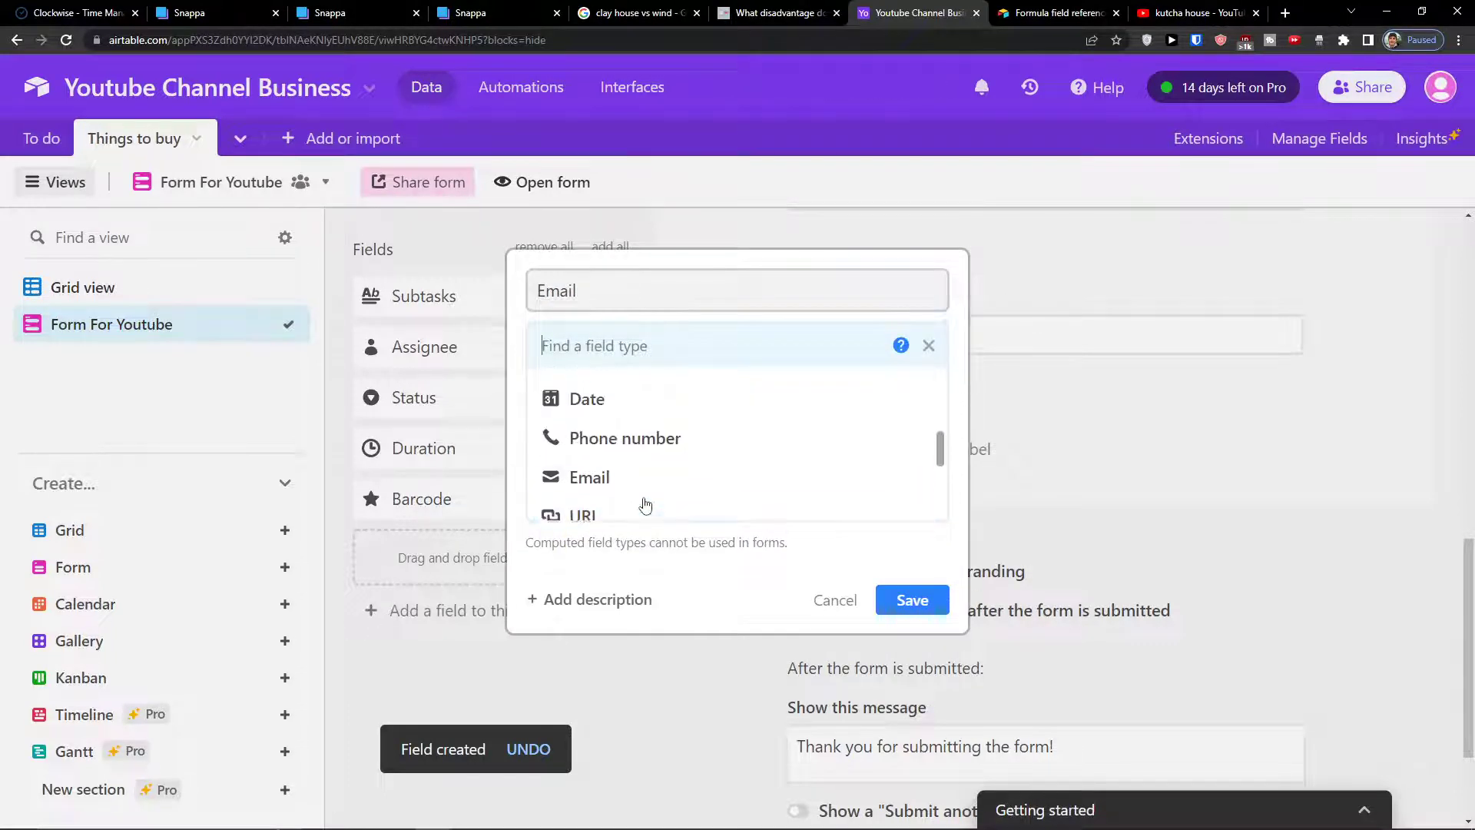
{"action": "left_click", "coordinate": [646, 484]}
{"action": "left_click", "coordinate": [912, 523]}
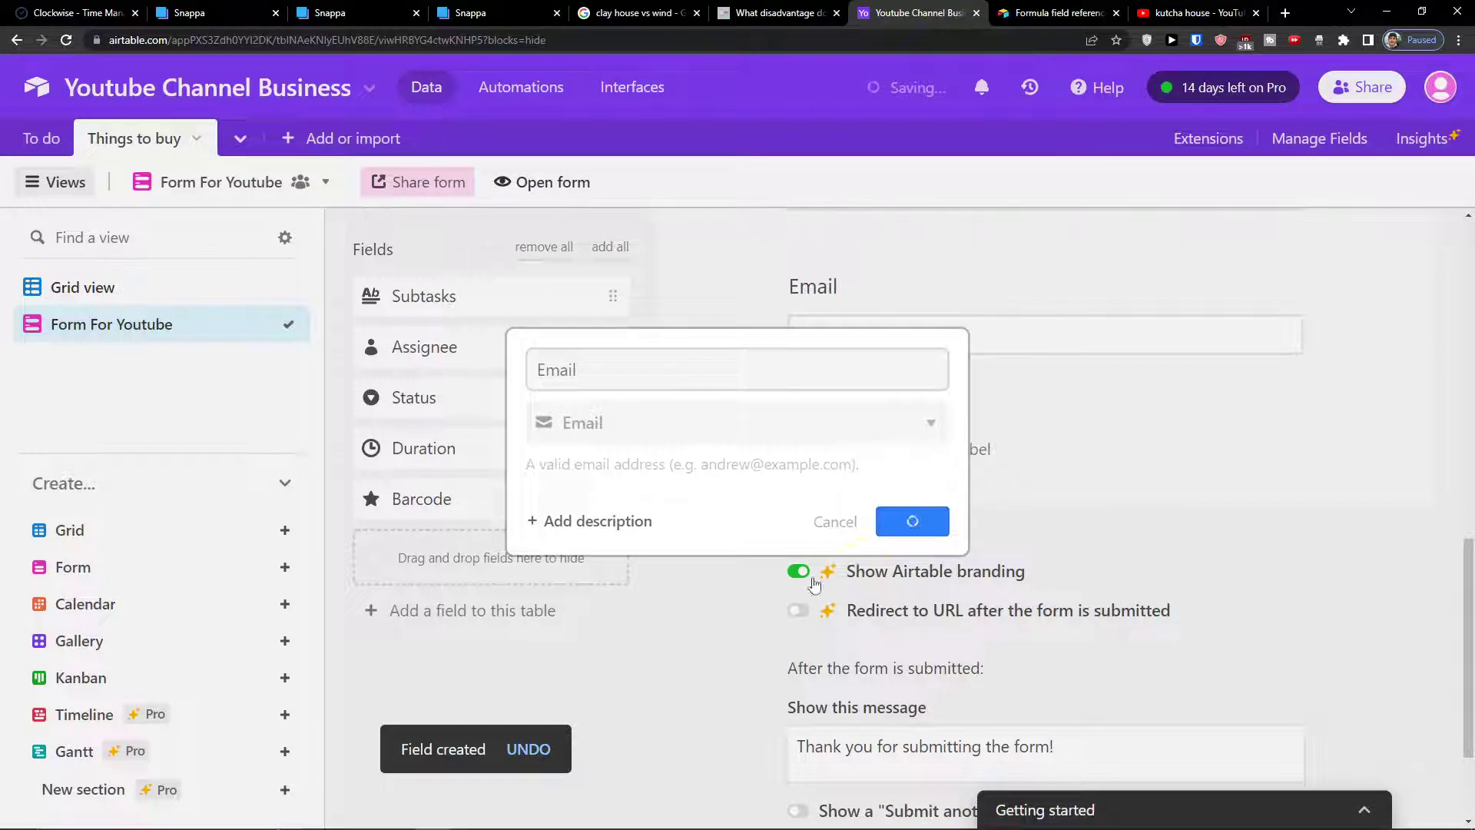
{"action": "scroll", "coordinate": [743, 615], "scroll_direction": "up", "scroll_amount": 10}
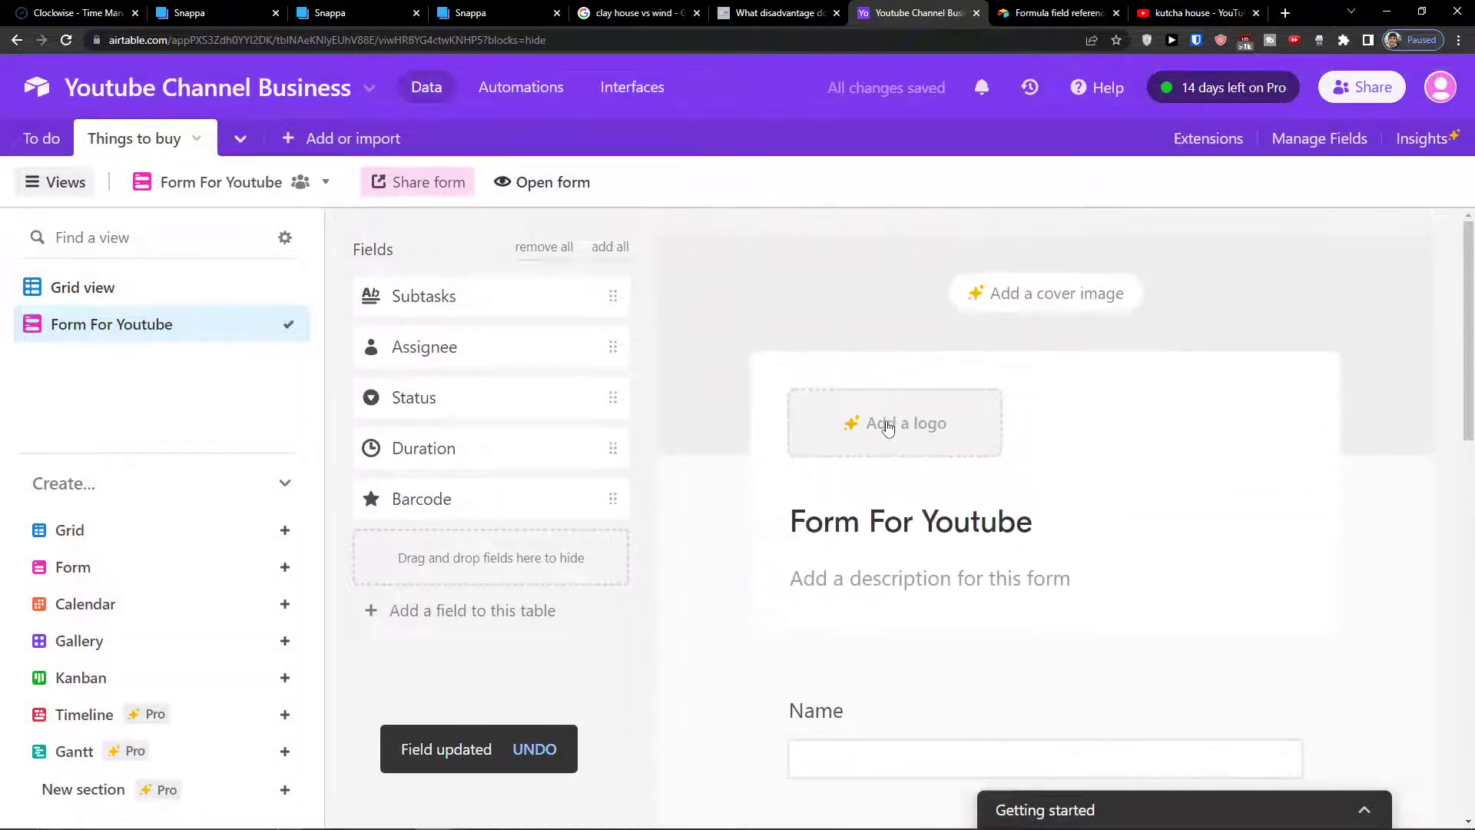
{"action": "left_click", "coordinate": [1045, 290]}
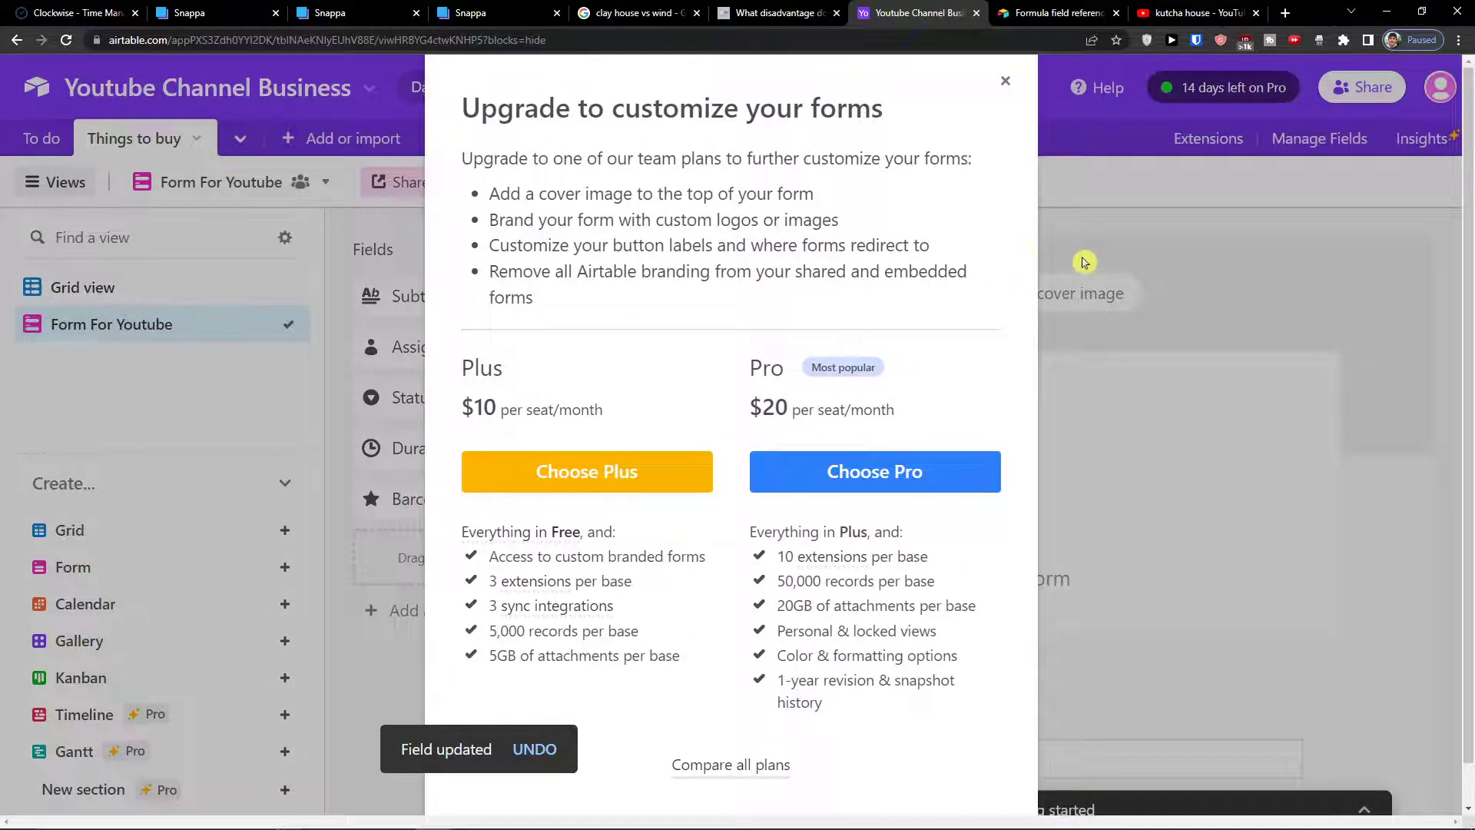
{"action": "left_click", "coordinate": [1074, 274]}
{"action": "left_click", "coordinate": [1074, 275]}
{"action": "left_click", "coordinate": [1087, 415]}
{"action": "left_click", "coordinate": [939, 444]}
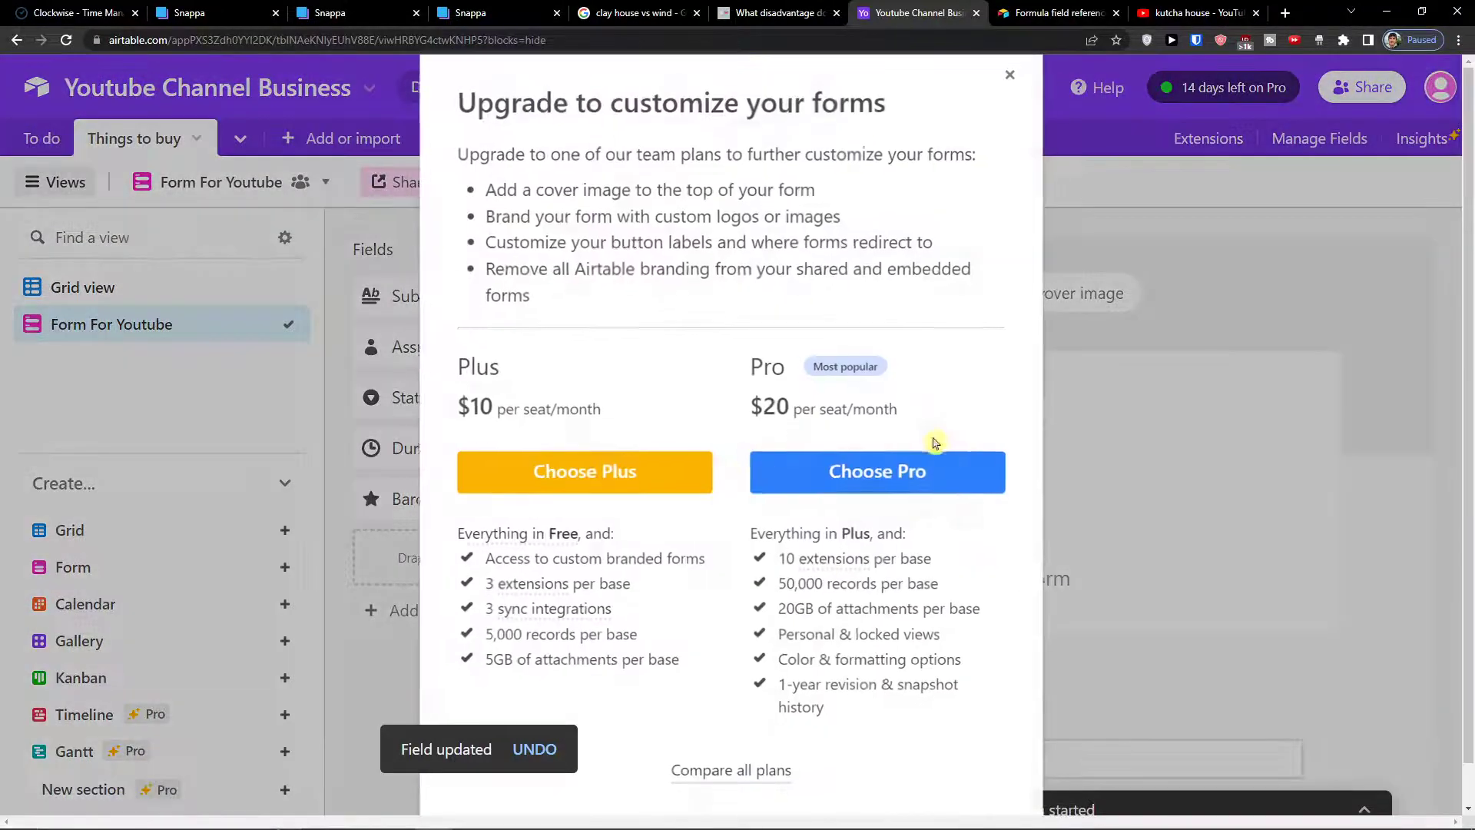
{"action": "left_click", "coordinate": [1059, 448]}
{"action": "scroll", "coordinate": [1064, 430], "scroll_direction": "down", "scroll_amount": 10}
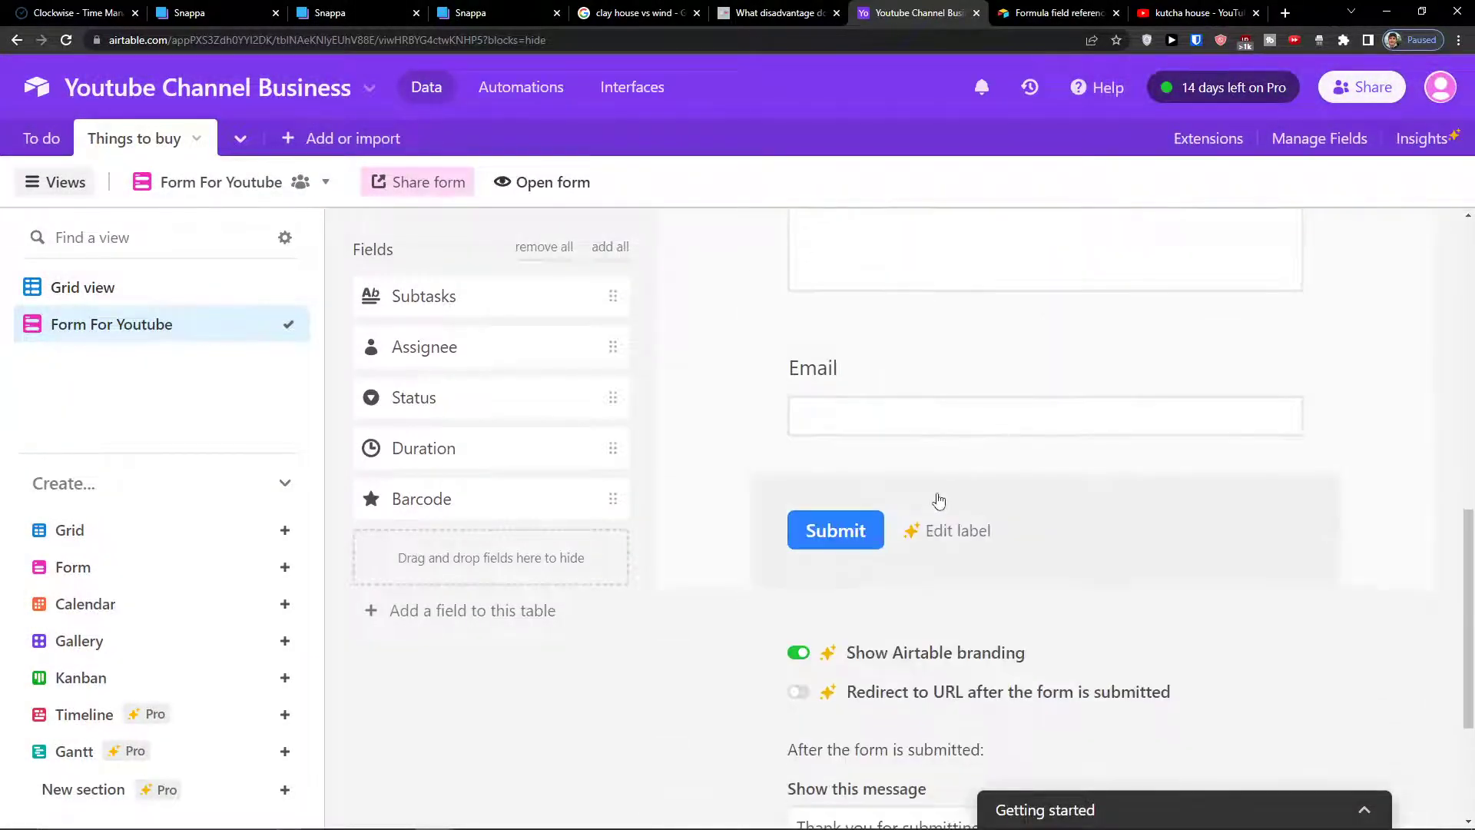
{"action": "left_click", "coordinate": [940, 501]}
{"action": "left_click", "coordinate": [1077, 484]}
{"action": "mouse_move", "coordinate": [827, 530]}
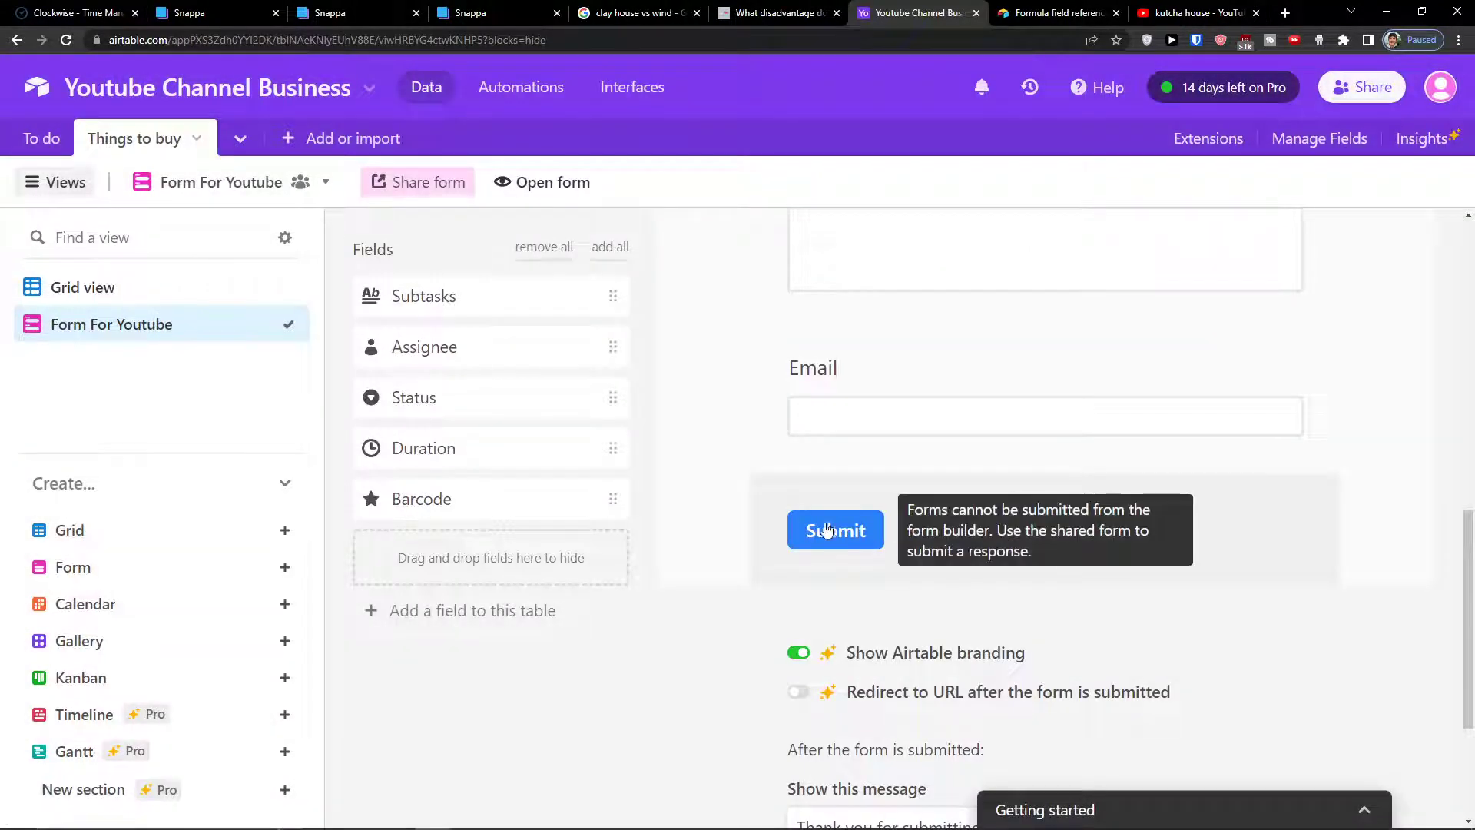
{"action": "scroll", "coordinate": [862, 531], "scroll_direction": "down", "scroll_amount": 3}
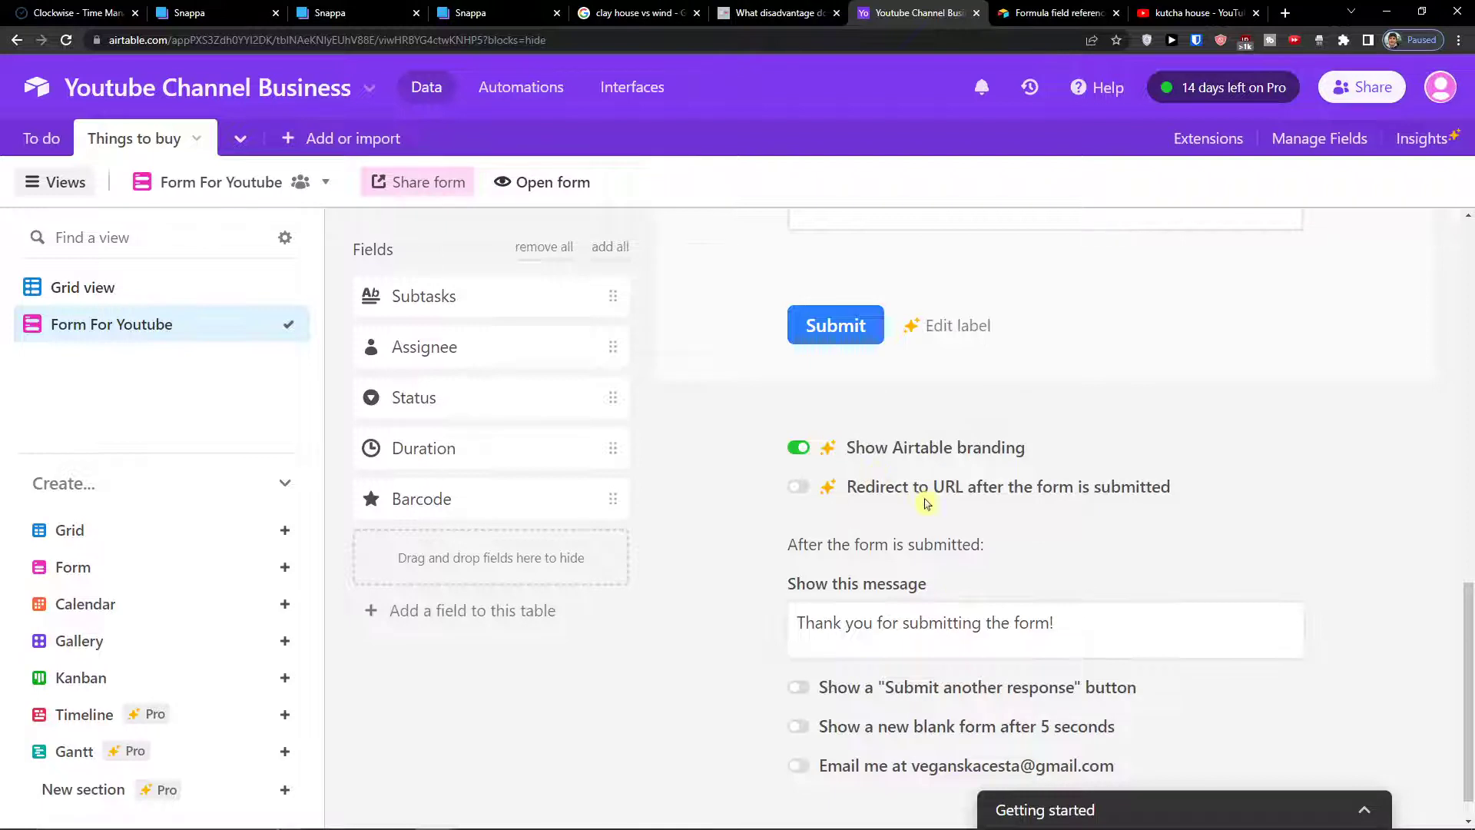
{"action": "scroll", "coordinate": [968, 522], "scroll_direction": "down", "scroll_amount": 1}
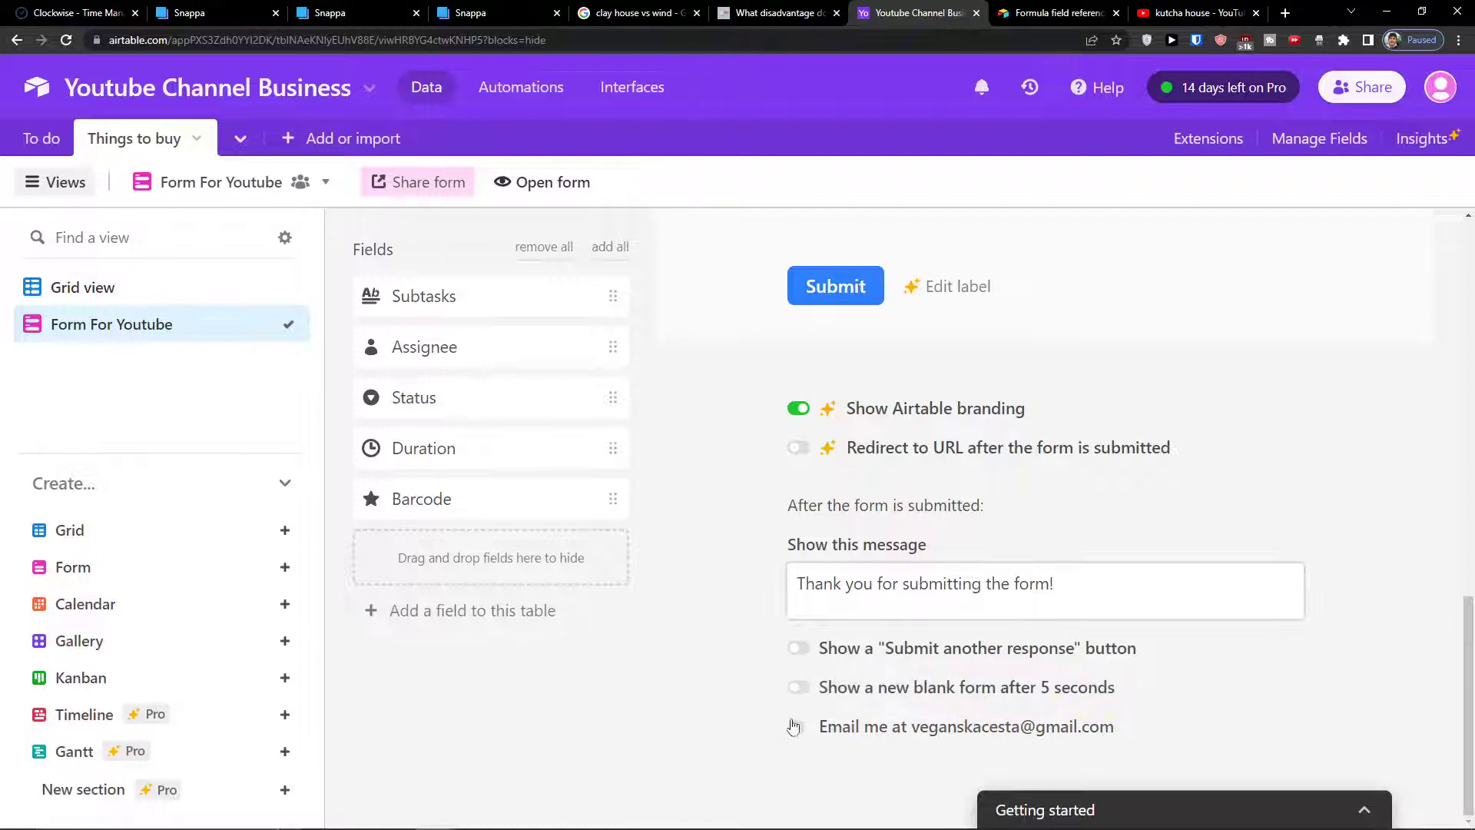
{"action": "left_click", "coordinate": [799, 728]}
{"action": "left_click", "coordinate": [801, 728]}
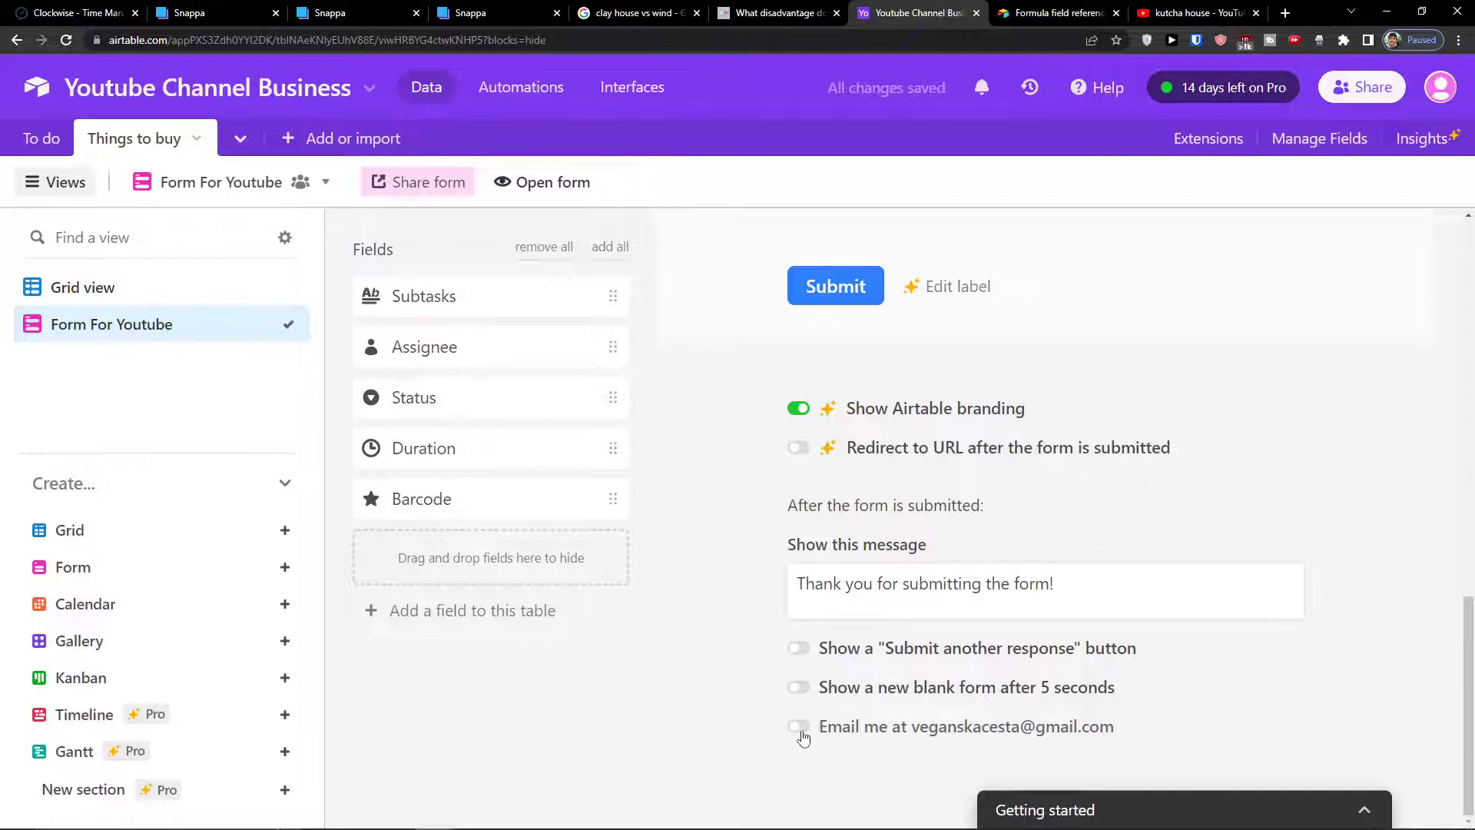
{"action": "scroll", "coordinate": [684, 722], "scroll_direction": "up", "scroll_amount": 15}
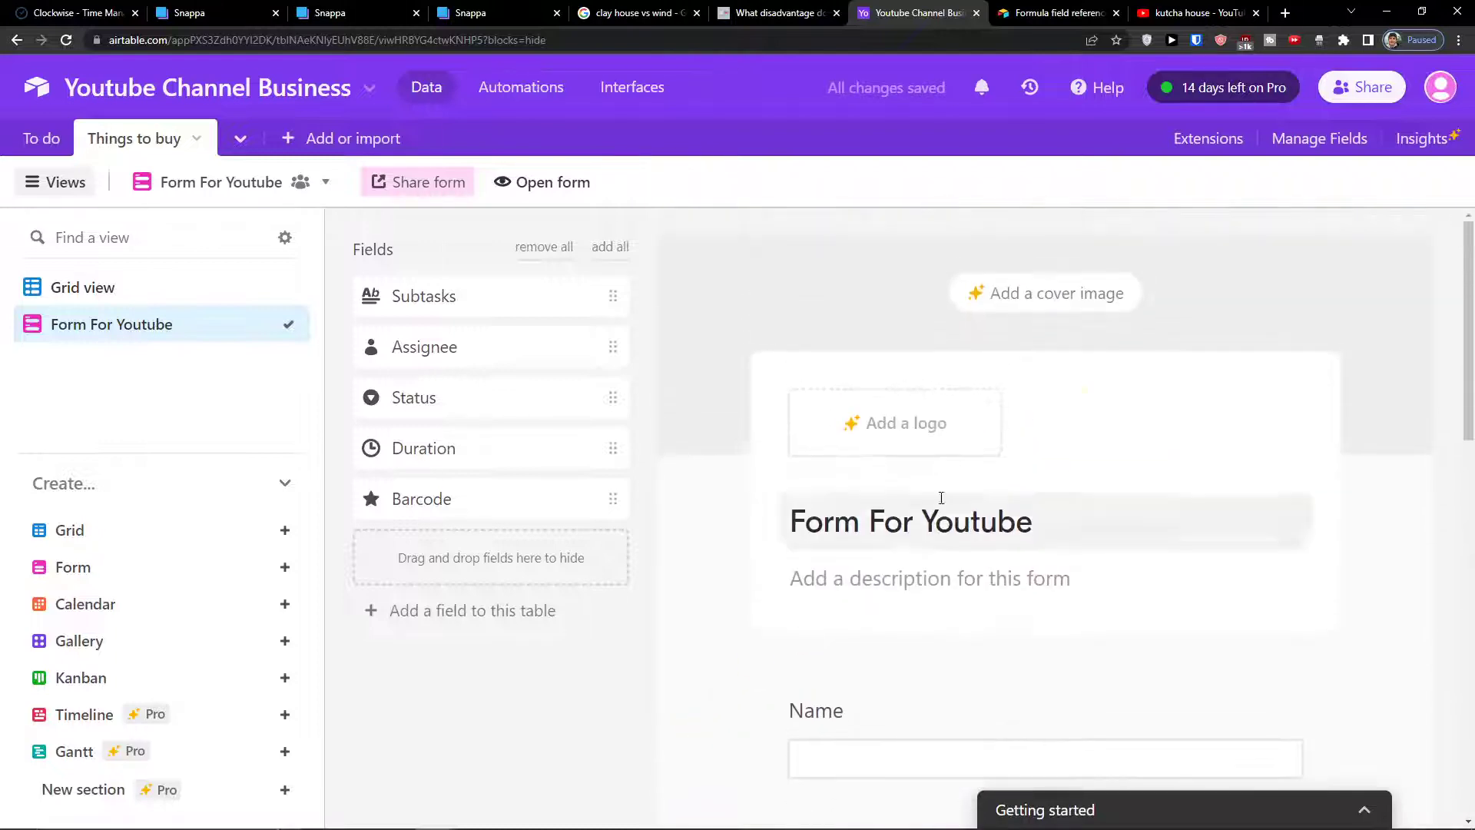
{"action": "scroll", "coordinate": [938, 494], "scroll_direction": "down", "scroll_amount": 15}
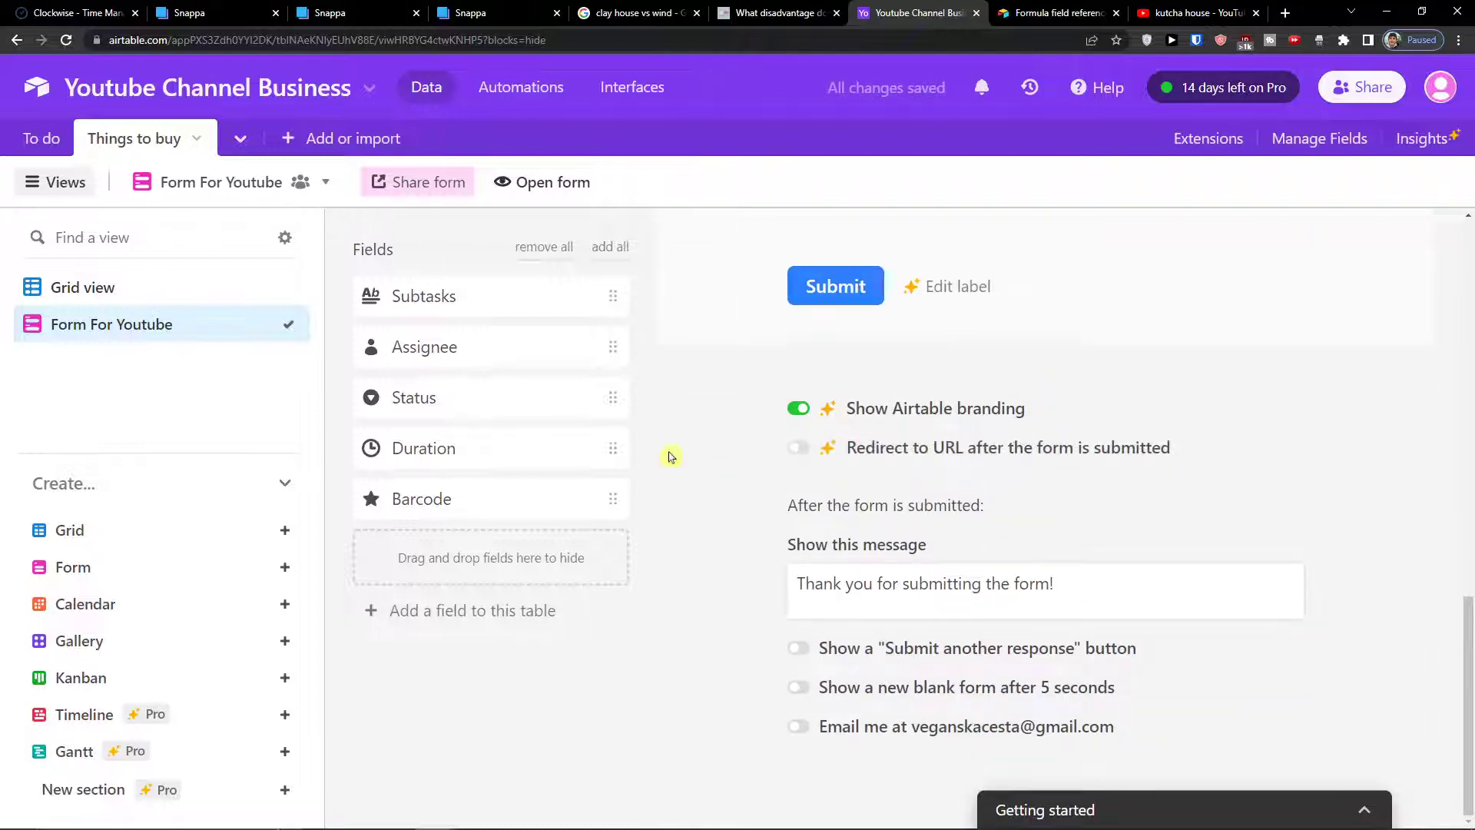
{"action": "scroll", "coordinate": [668, 456], "scroll_direction": "up", "scroll_amount": 15}
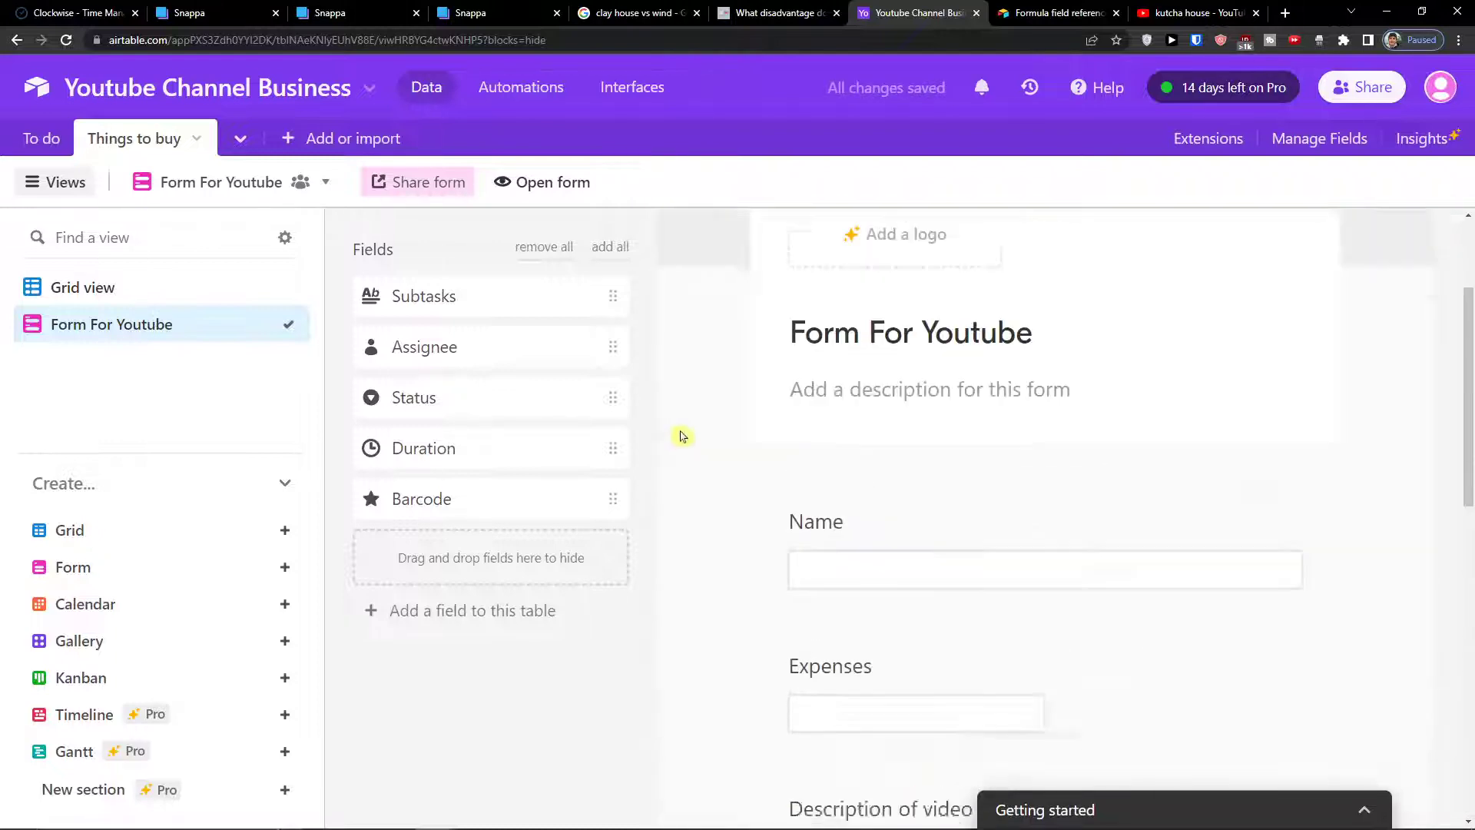
{"action": "left_click", "coordinate": [537, 185]}
- Look over the live form in its own tab, then return to the builder
{"action": "left_click", "coordinate": [813, 12]}
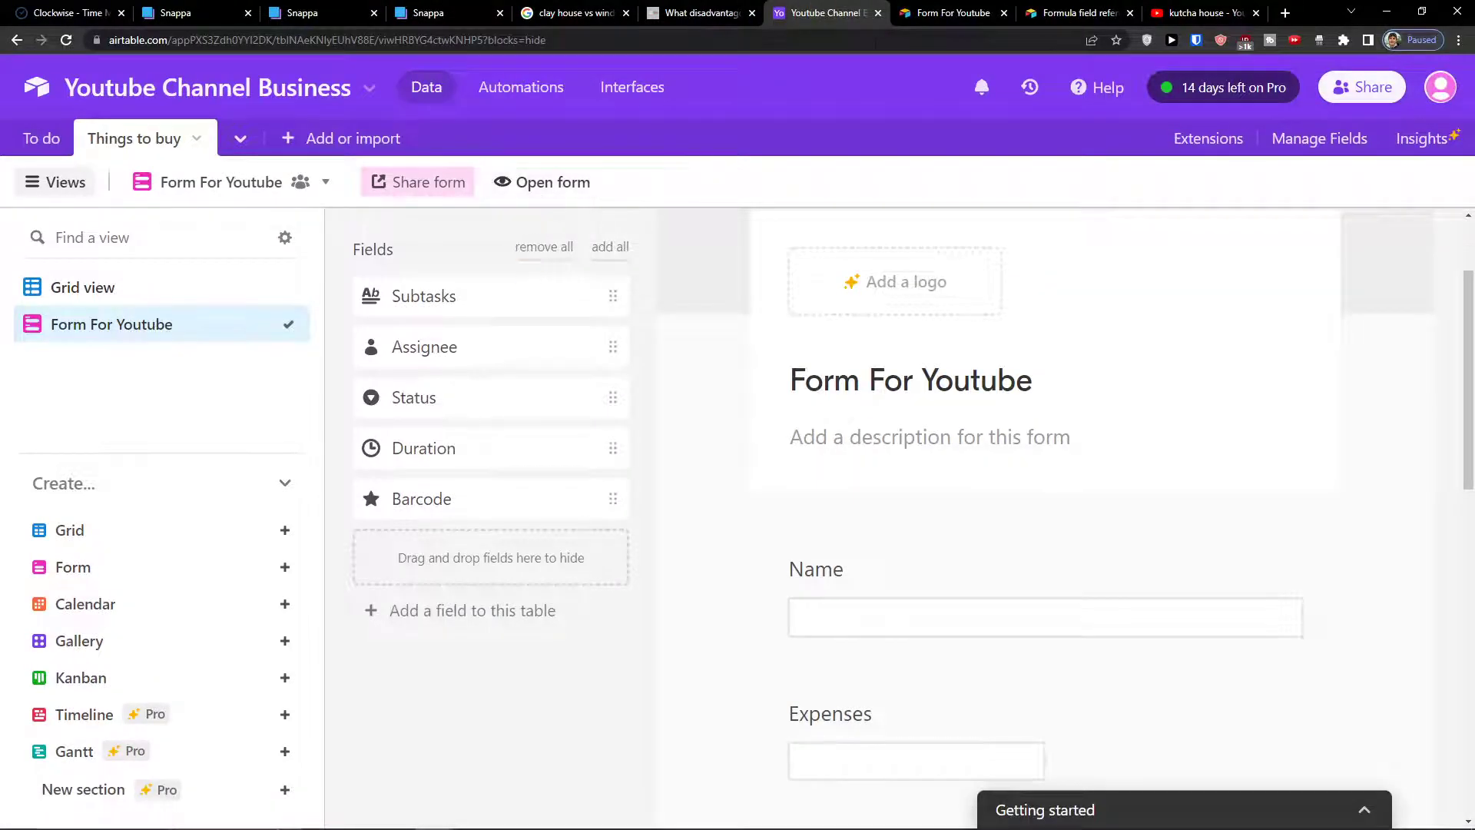
{"action": "left_click", "coordinate": [903, 12]}
{"action": "scroll", "coordinate": [718, 223], "scroll_direction": "down", "scroll_amount": 5}
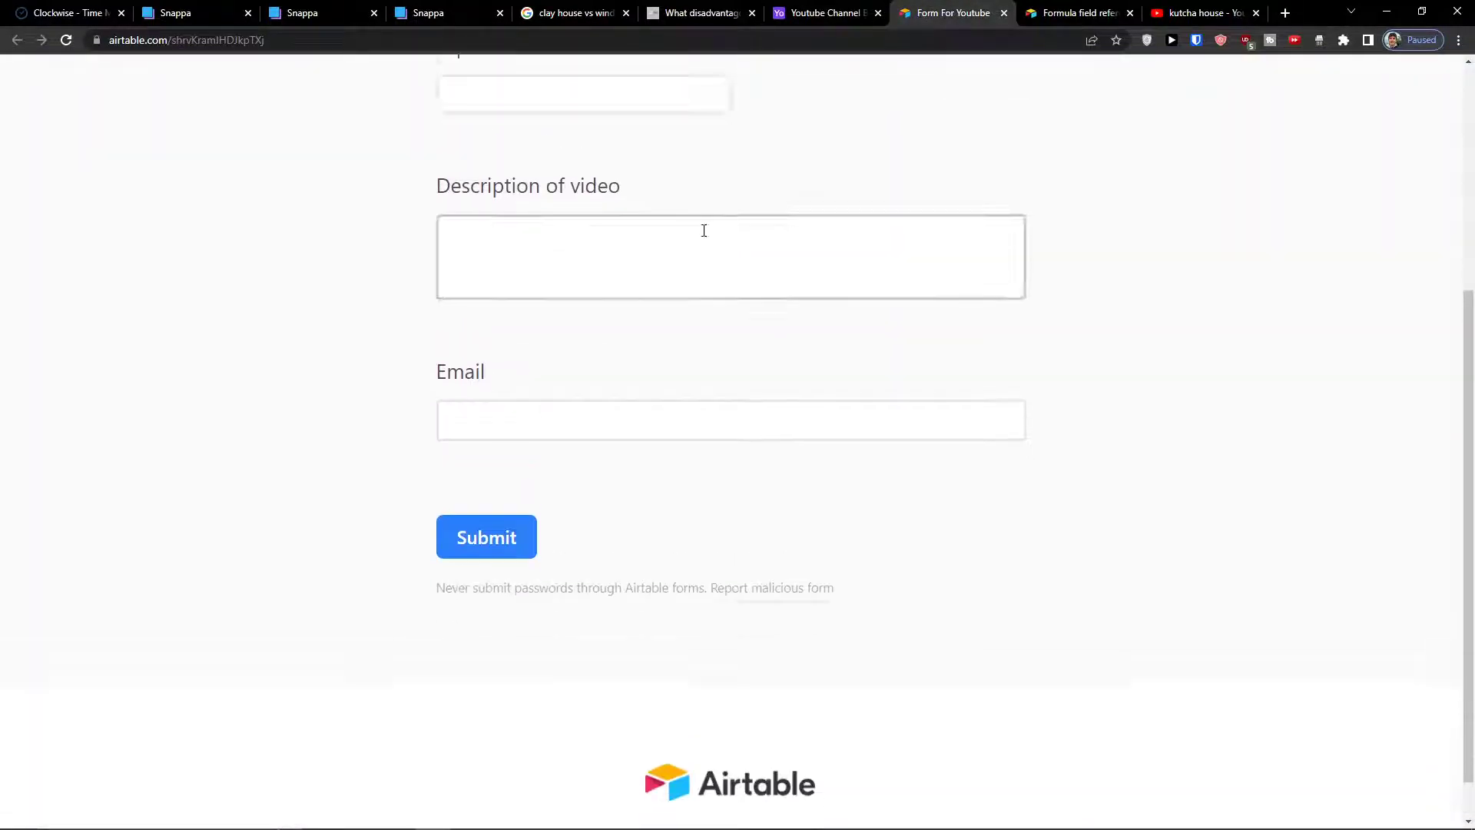
{"action": "scroll", "coordinate": [702, 228], "scroll_direction": "up", "scroll_amount": 4}
{"action": "scroll", "coordinate": [798, 102], "scroll_direction": "down", "scroll_amount": 5}
{"action": "left_click", "coordinate": [822, 12]}
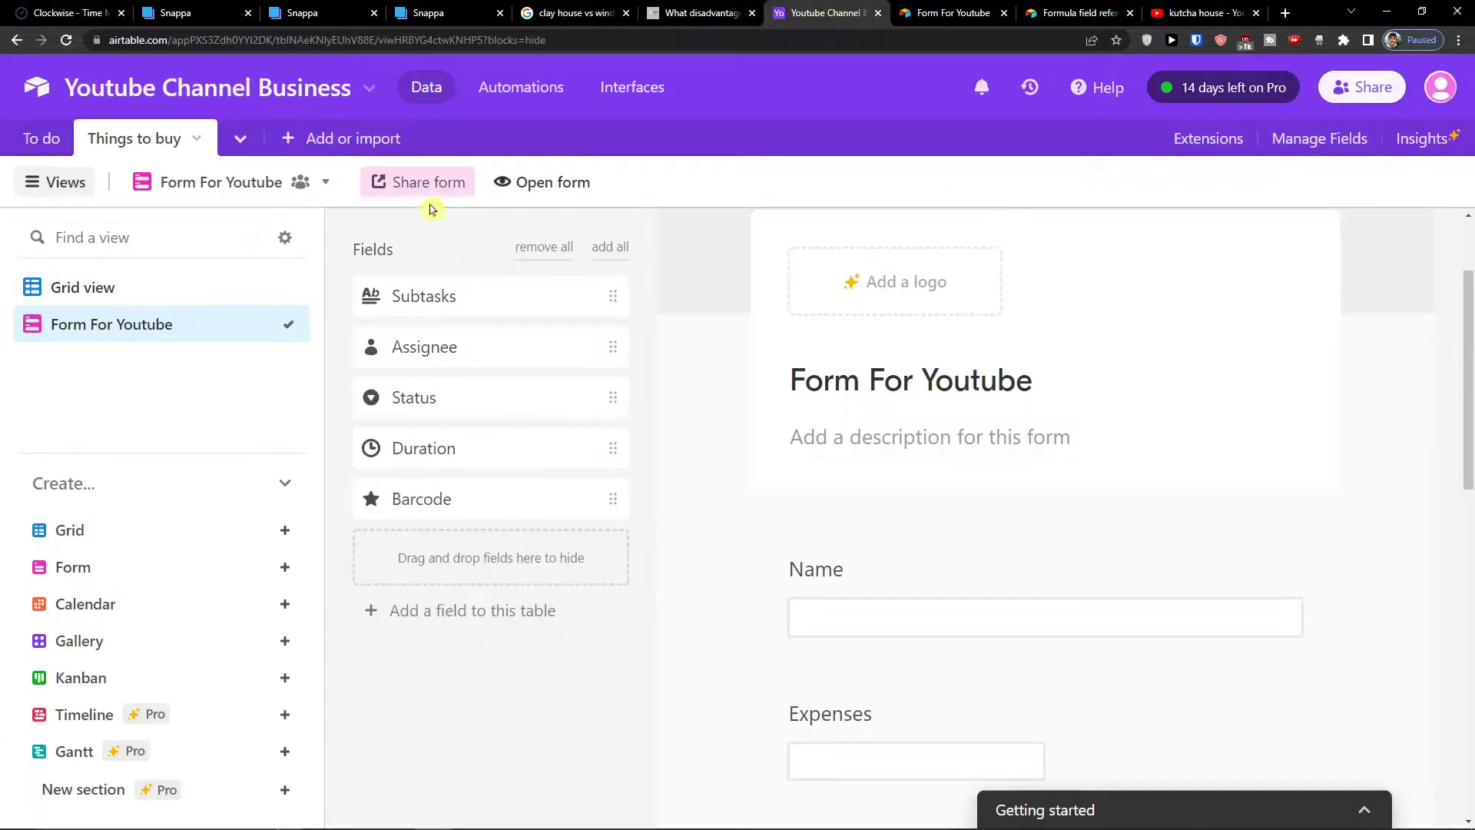
- Toggle accepting responses off and on, leaving the email domain restriction unset
{"action": "left_click", "coordinate": [425, 192]}
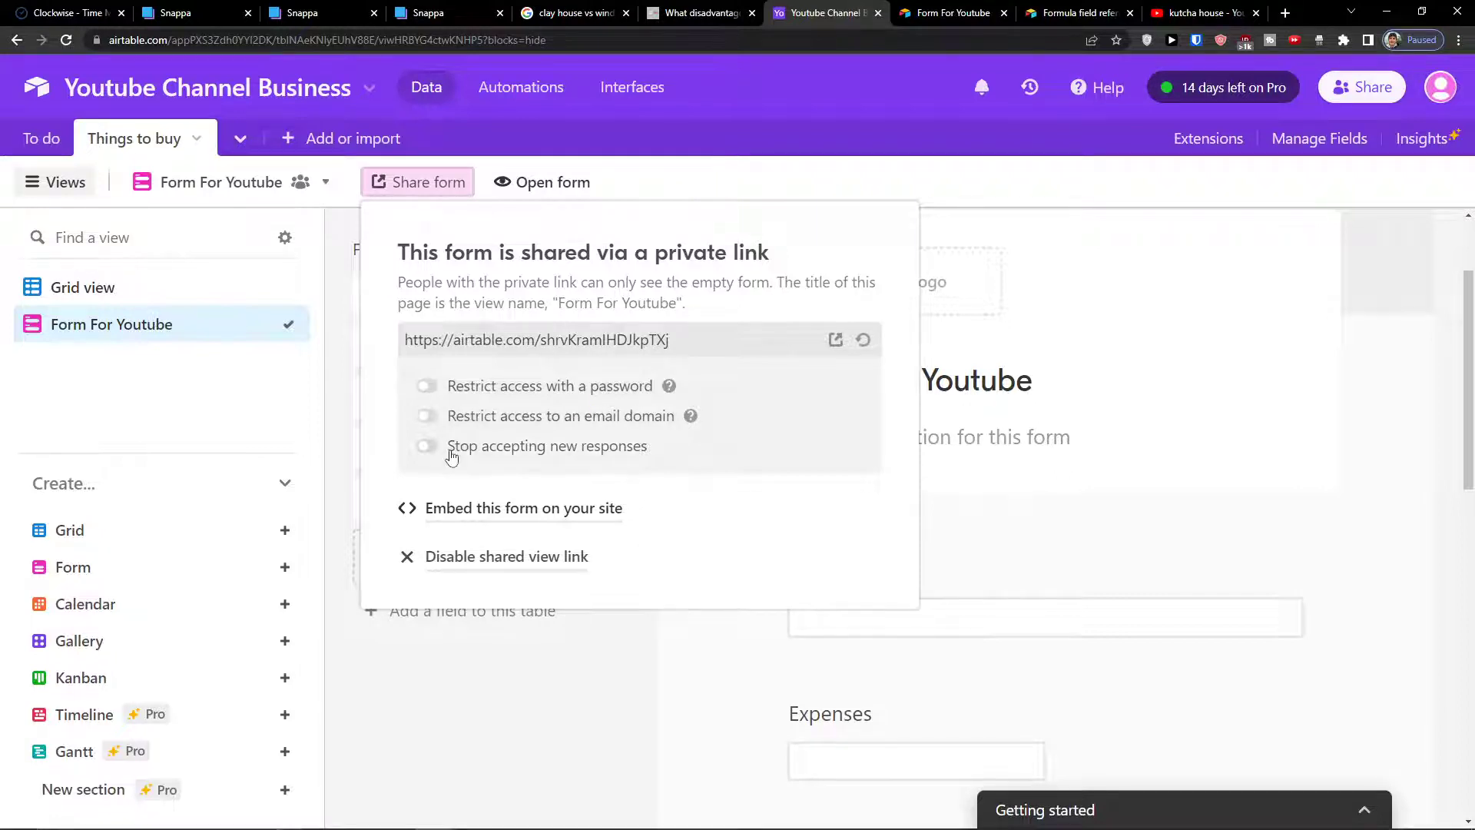
{"action": "left_click", "coordinate": [427, 448]}
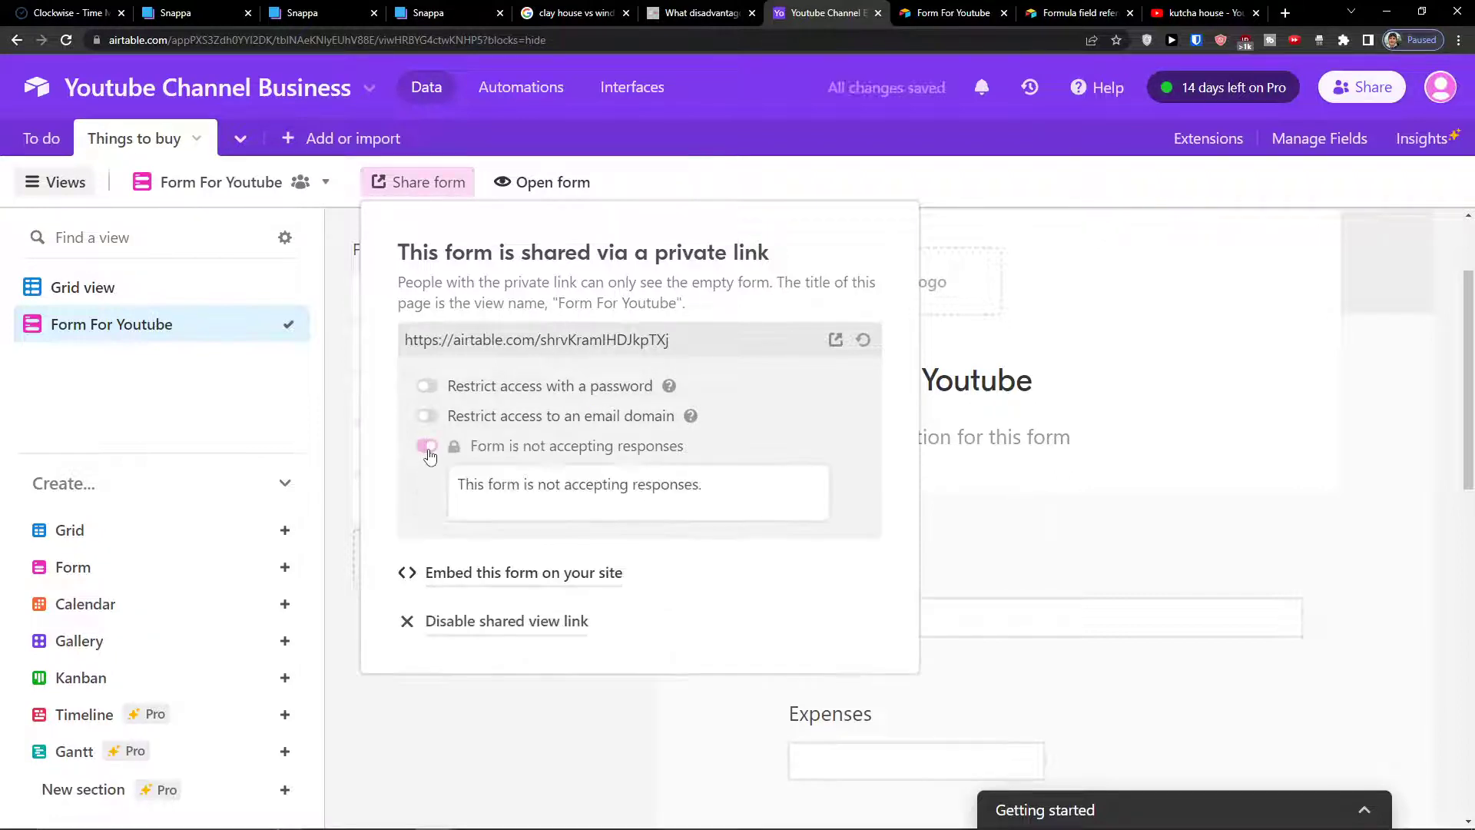
{"action": "left_click", "coordinate": [428, 449]}
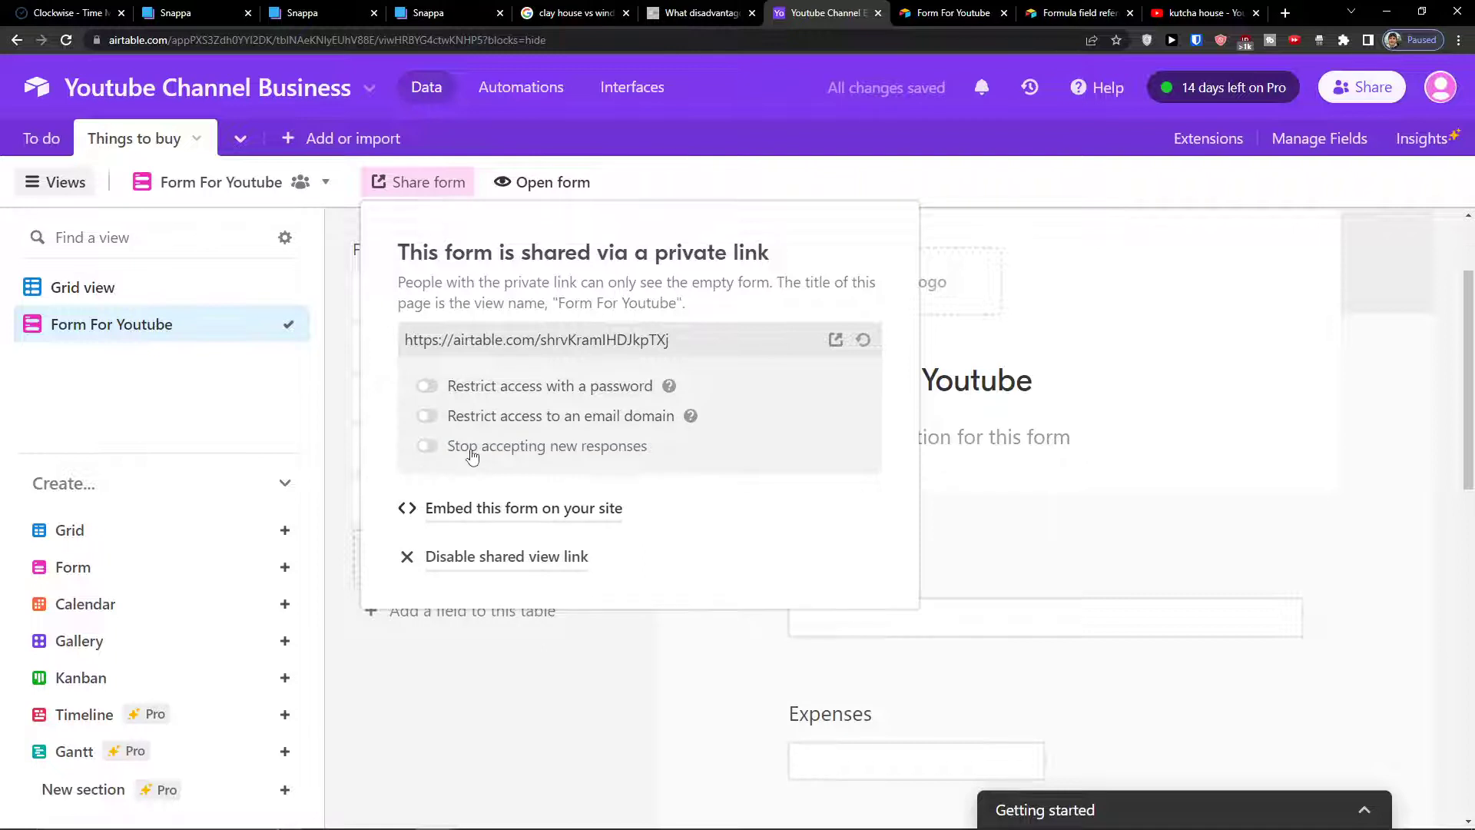
{"action": "left_click", "coordinate": [428, 419]}
{"action": "right_click", "coordinate": [759, 371]}
{"action": "left_click", "coordinate": [926, 317]}
- Copy the form's private share link
{"action": "left_click", "coordinate": [538, 340]}
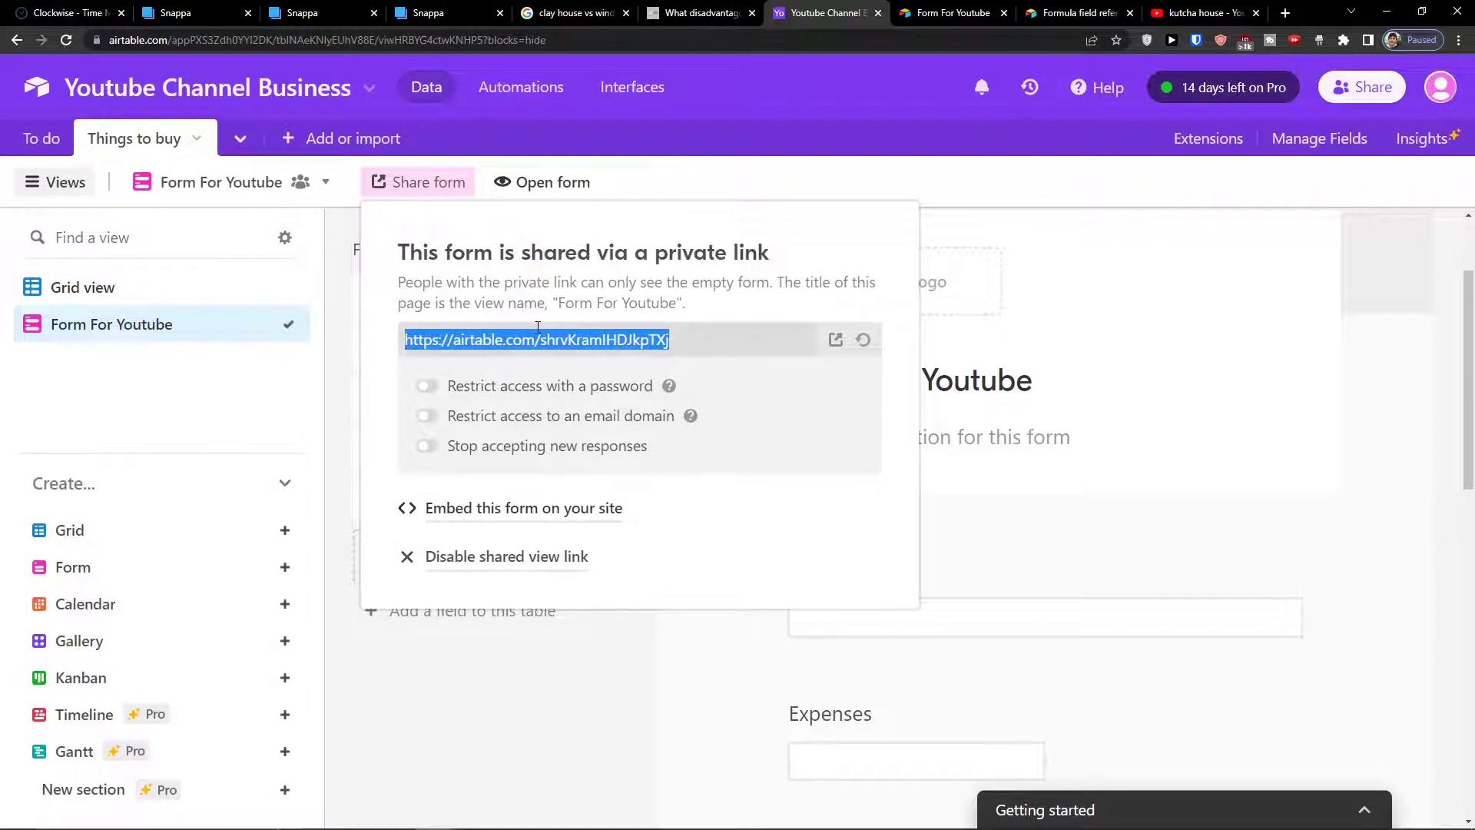
{"action": "left_click", "coordinate": [537, 337]}
{"action": "key", "text": "ctrl+c"}
{"action": "right_click", "coordinate": [537, 336]}
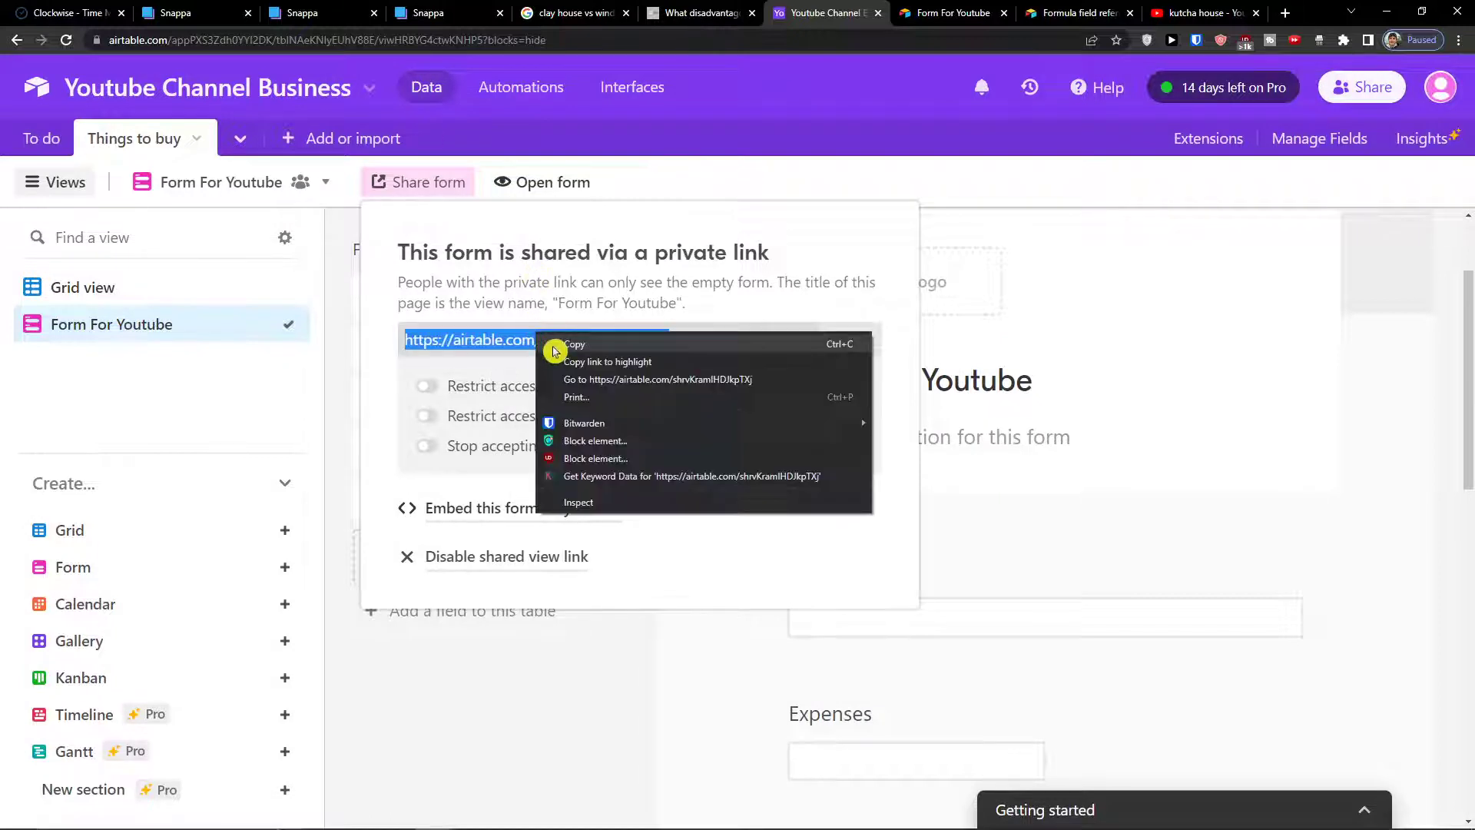
{"action": "left_click", "coordinate": [573, 352]}
- Load the copied share link in the YouTube tab
{"action": "left_click", "coordinate": [1174, 11]}
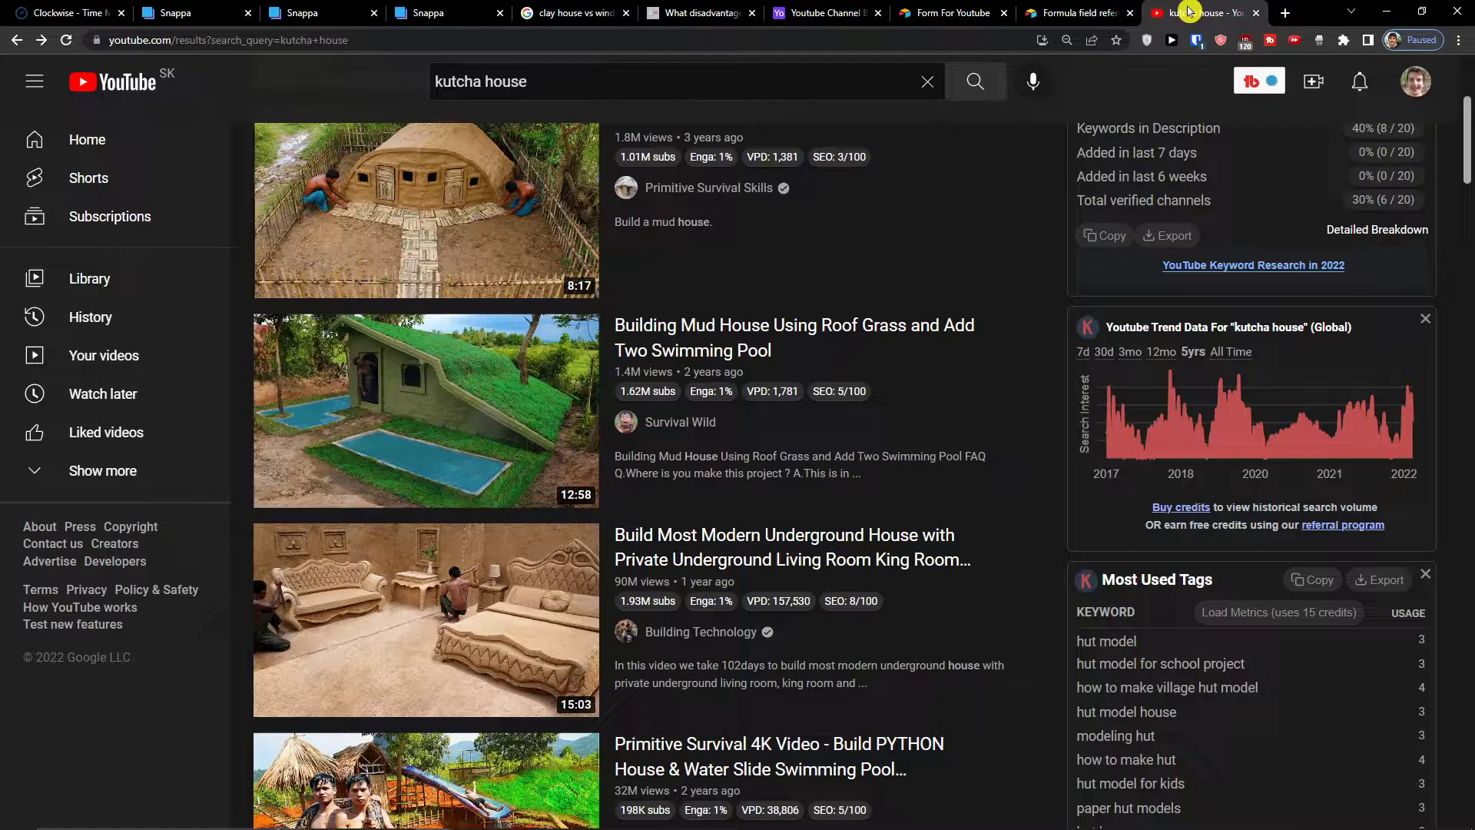
{"action": "left_click", "coordinate": [993, 42]}
{"action": "key", "text": "ctrl+v"}
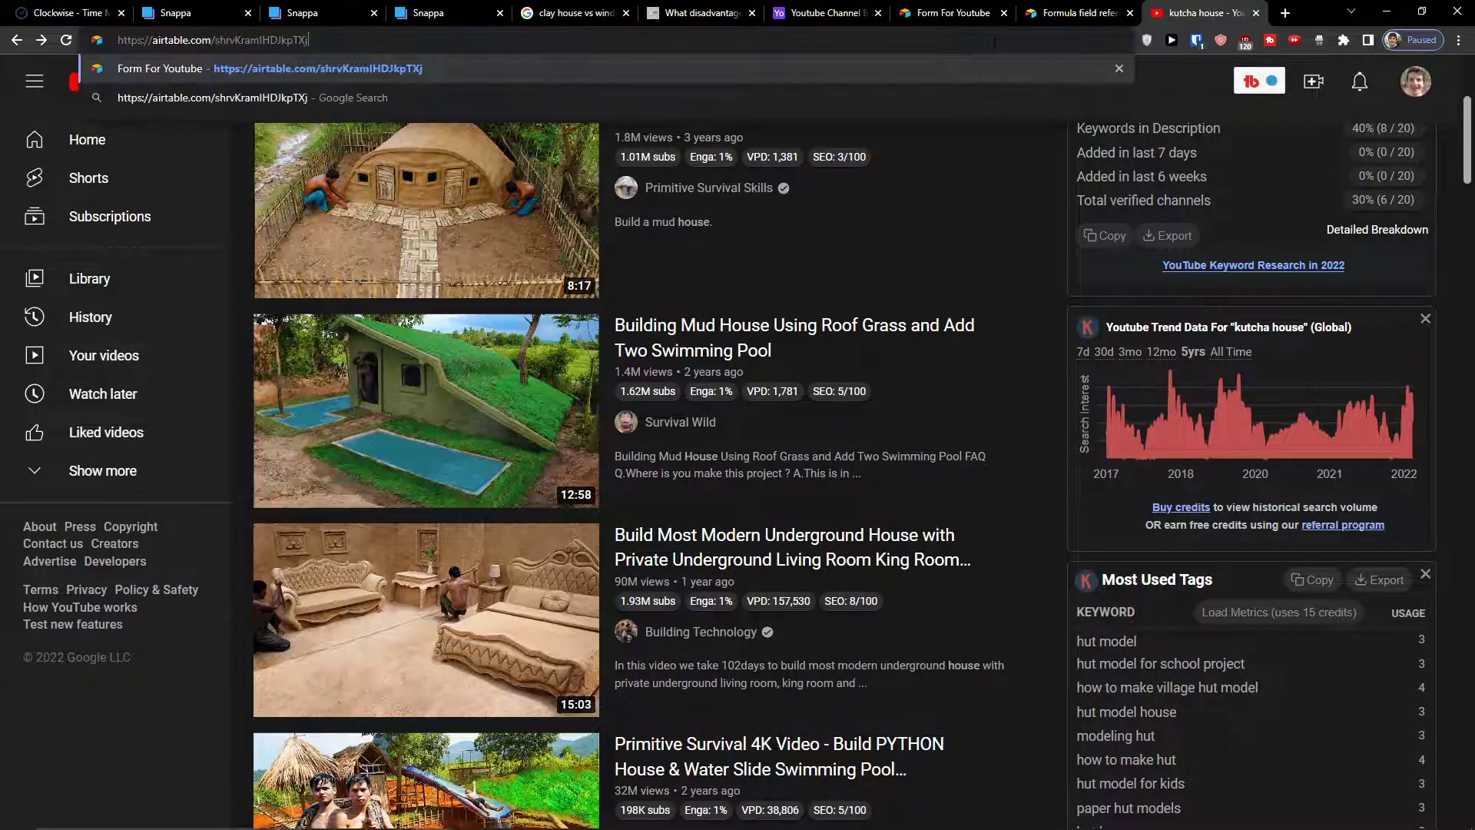
{"action": "key", "text": "Return"}
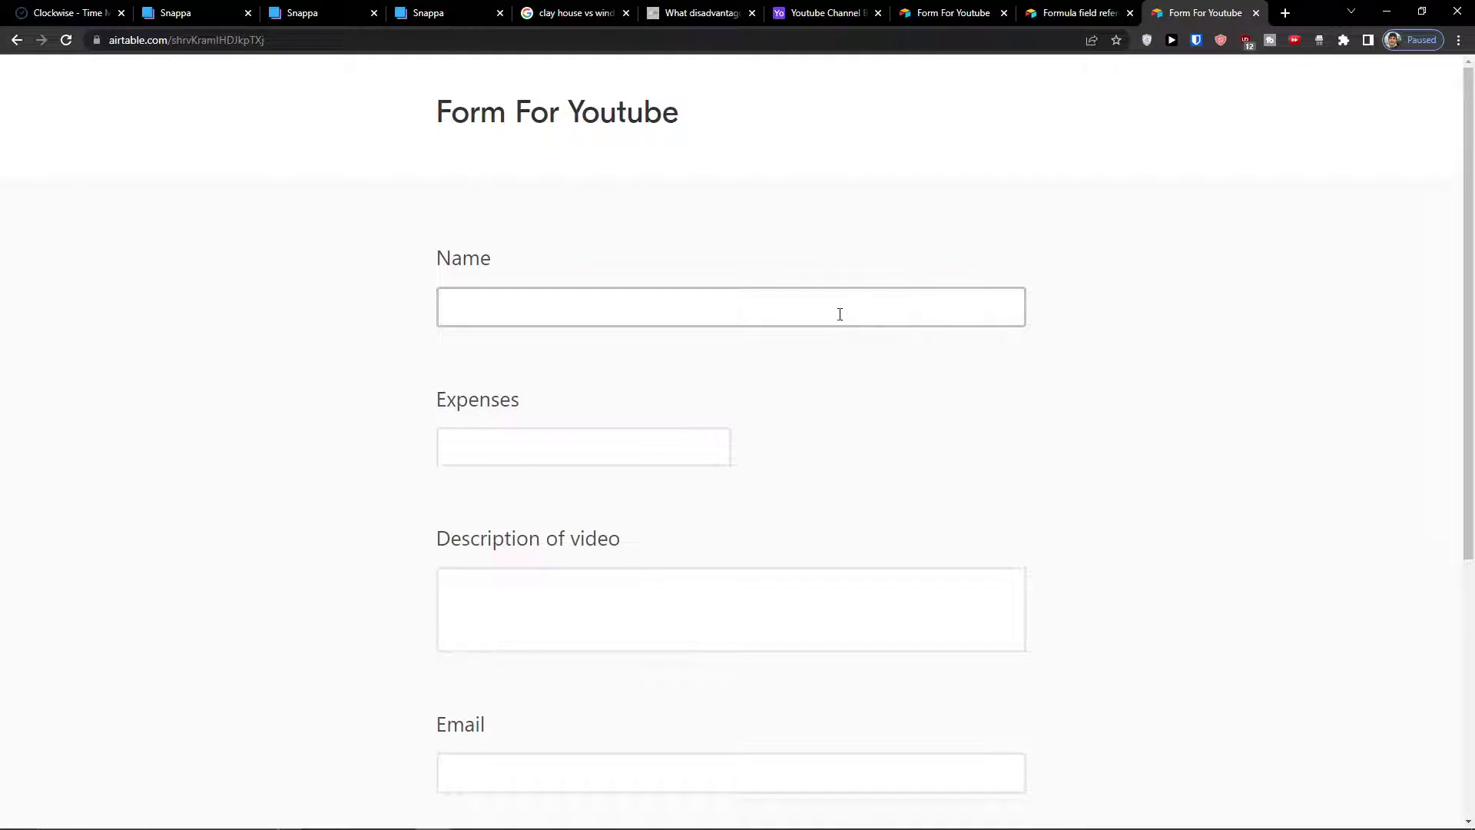
- Check the shared form's Name field, then go back to the form builder
{"action": "left_click", "coordinate": [840, 314]}
{"action": "scroll", "coordinate": [860, 404], "scroll_direction": "down", "scroll_amount": 1}
{"action": "scroll", "coordinate": [868, 405], "scroll_direction": "up", "scroll_amount": 2}
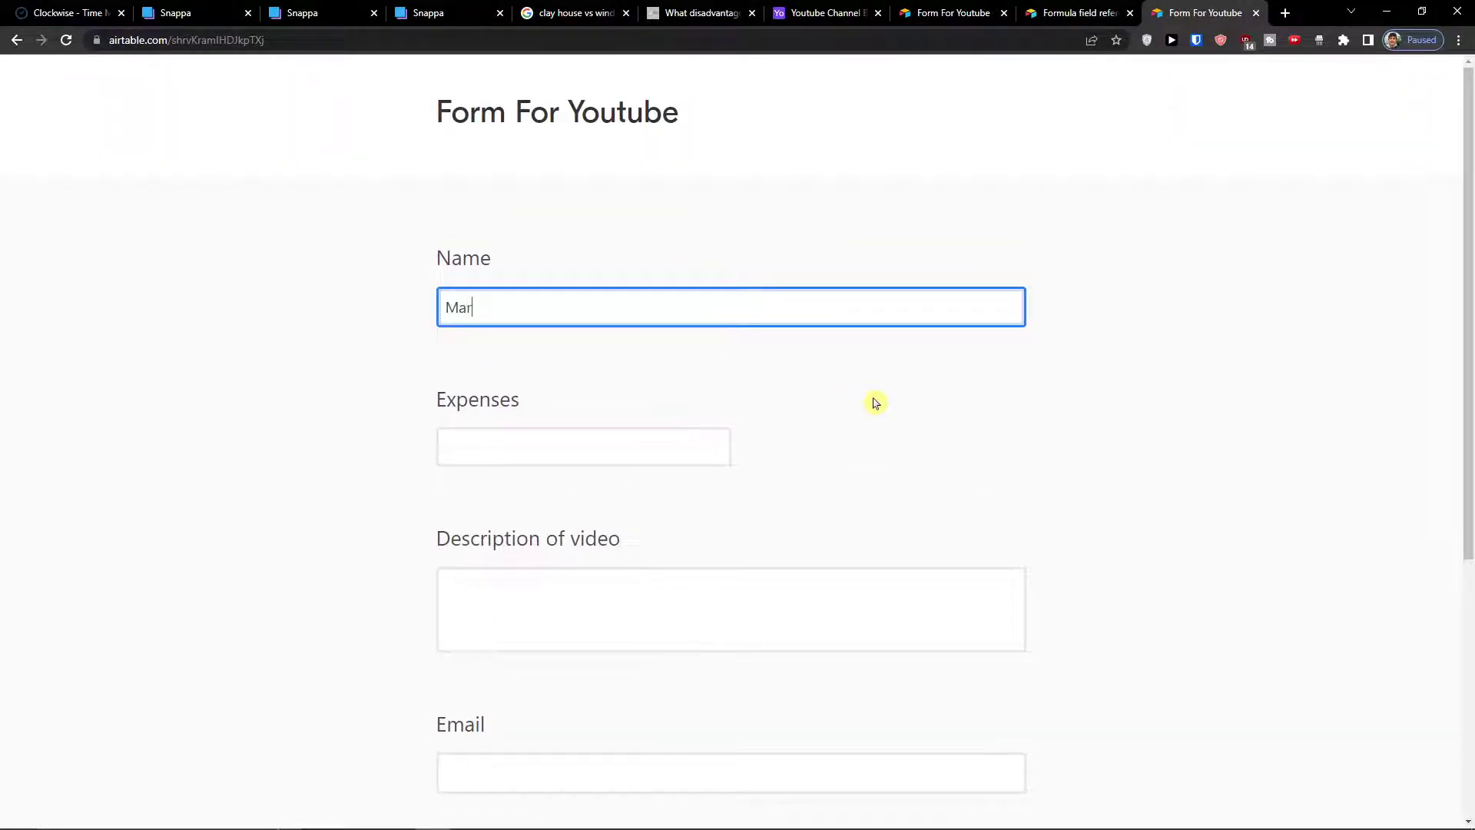
{"action": "scroll", "coordinate": [1027, 108], "scroll_direction": "down", "scroll_amount": 5}
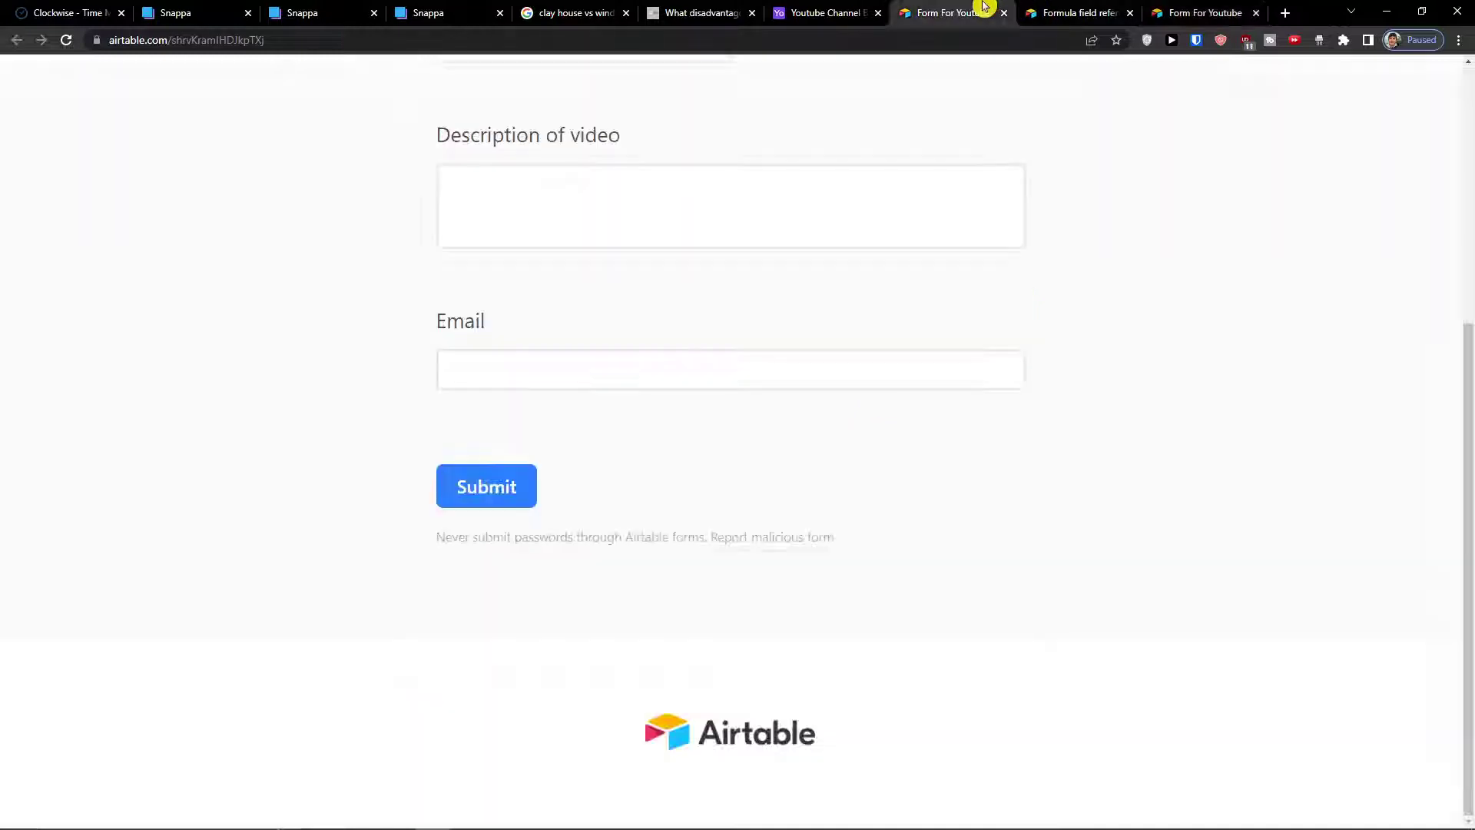
{"action": "left_click", "coordinate": [848, 7]}
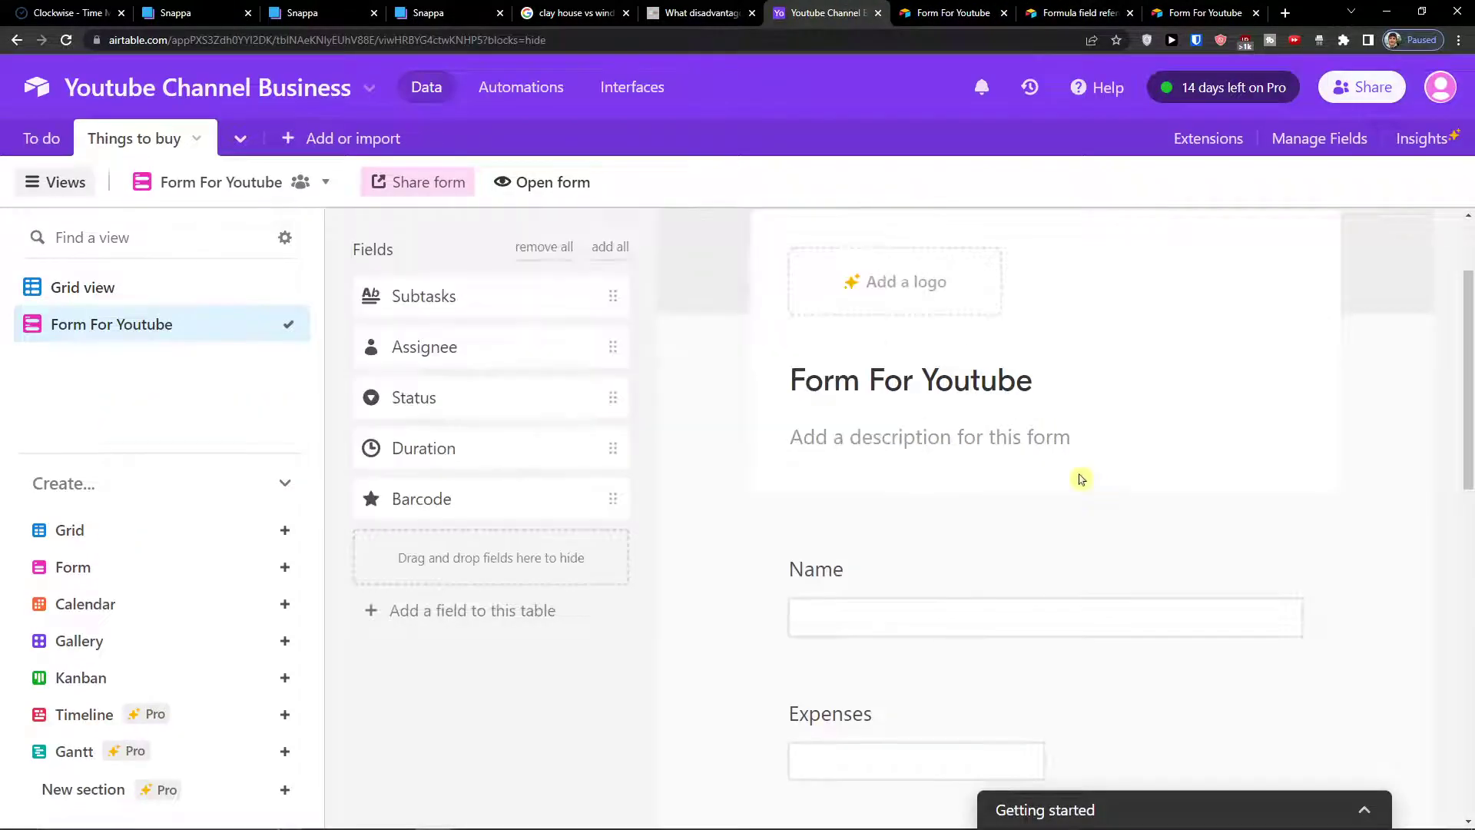
- Relabel the Name question to 'Name of Video' and turn on Required
{"action": "left_click", "coordinate": [1083, 480]}
{"action": "left_click", "coordinate": [799, 585]}
{"action": "scroll", "coordinate": [820, 614], "scroll_direction": "down", "scroll_amount": 3}
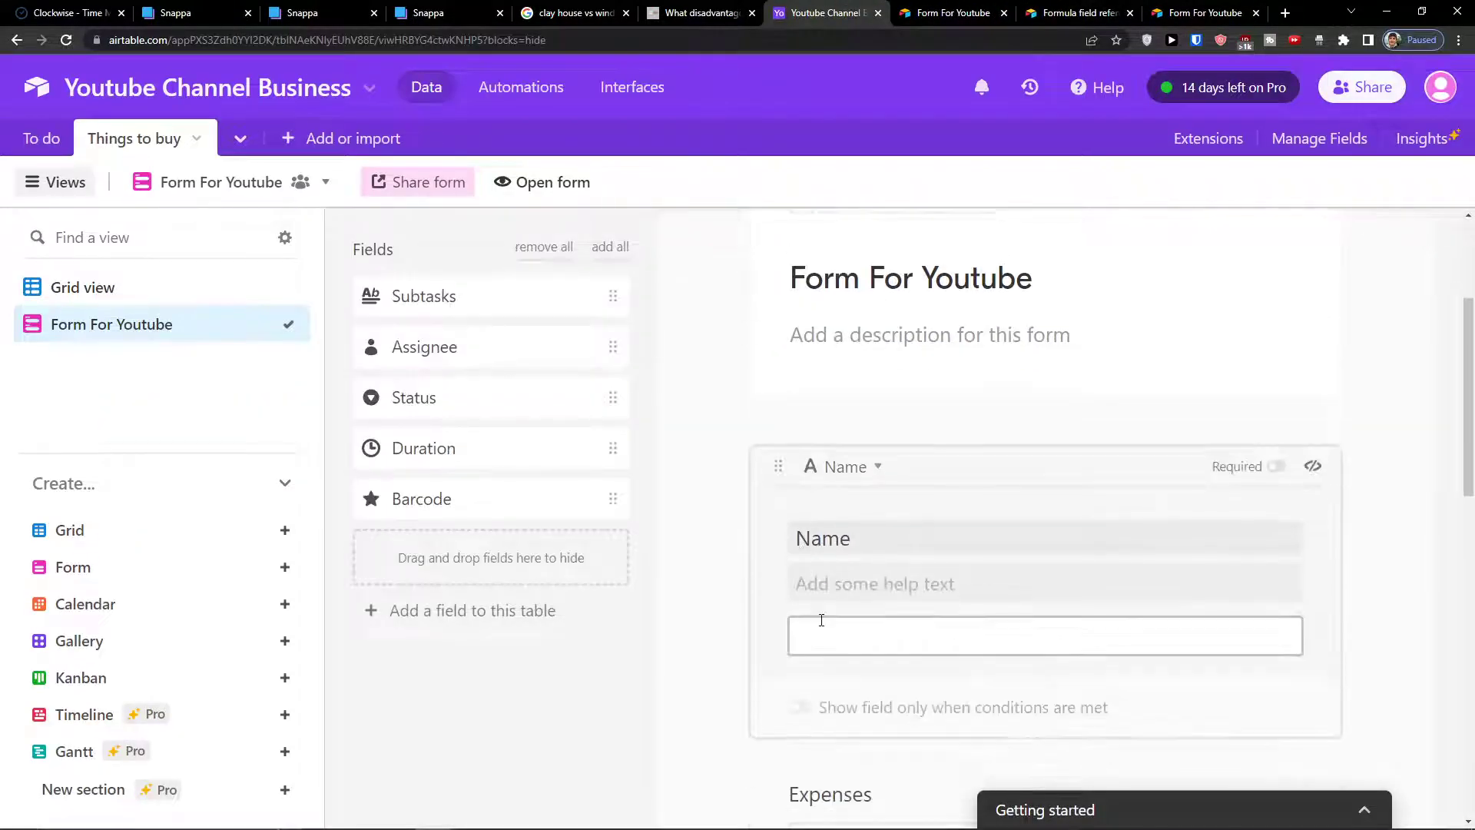
{"action": "scroll", "coordinate": [842, 553], "scroll_direction": "up", "scroll_amount": 1}
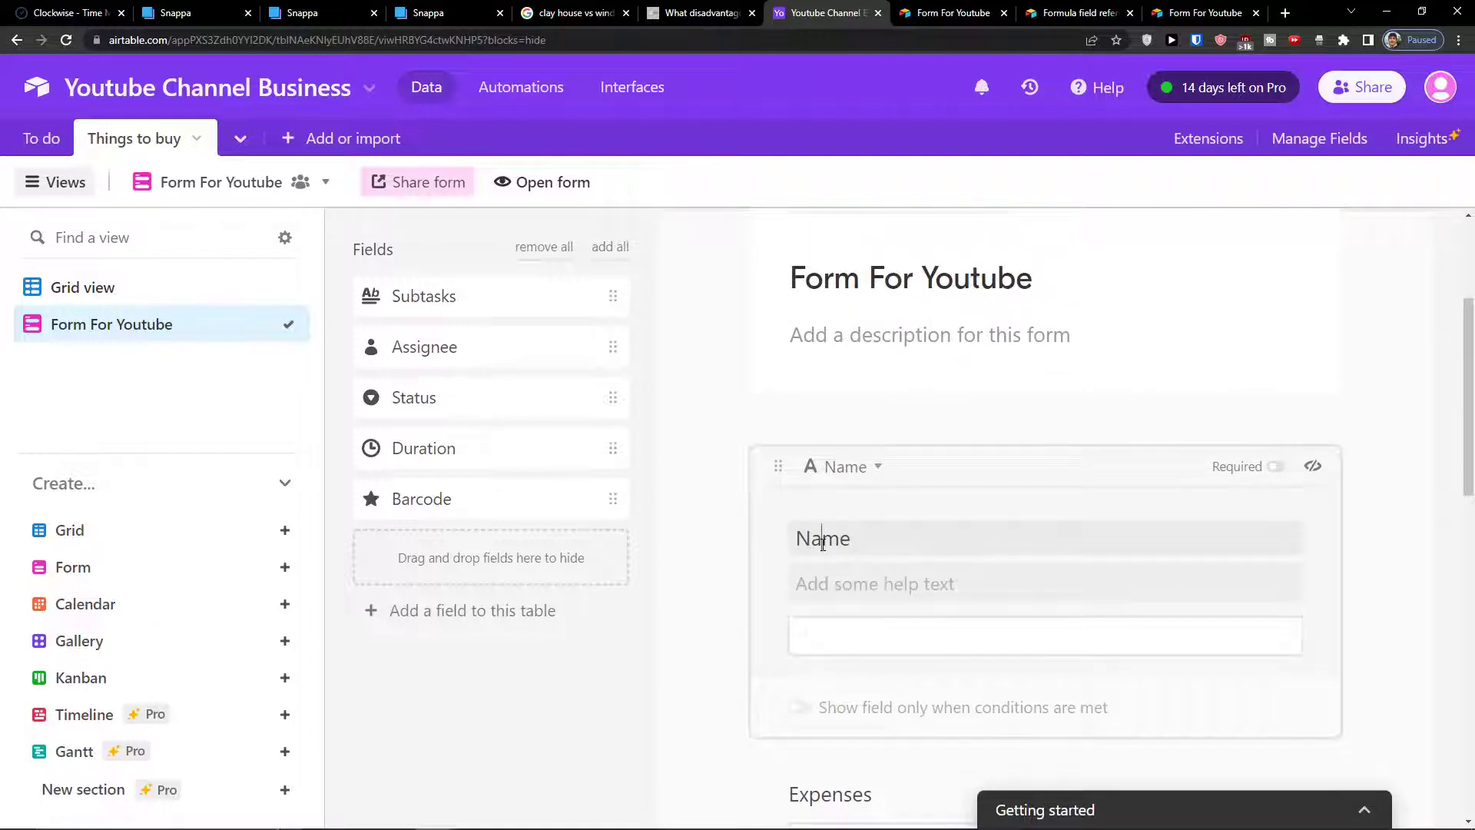
{"action": "double_click", "coordinate": [822, 540]}
{"action": "key", "text": "BackSpace"}
{"action": "type", "text": "a"}
{"action": "key", "text": "BackSpace"}
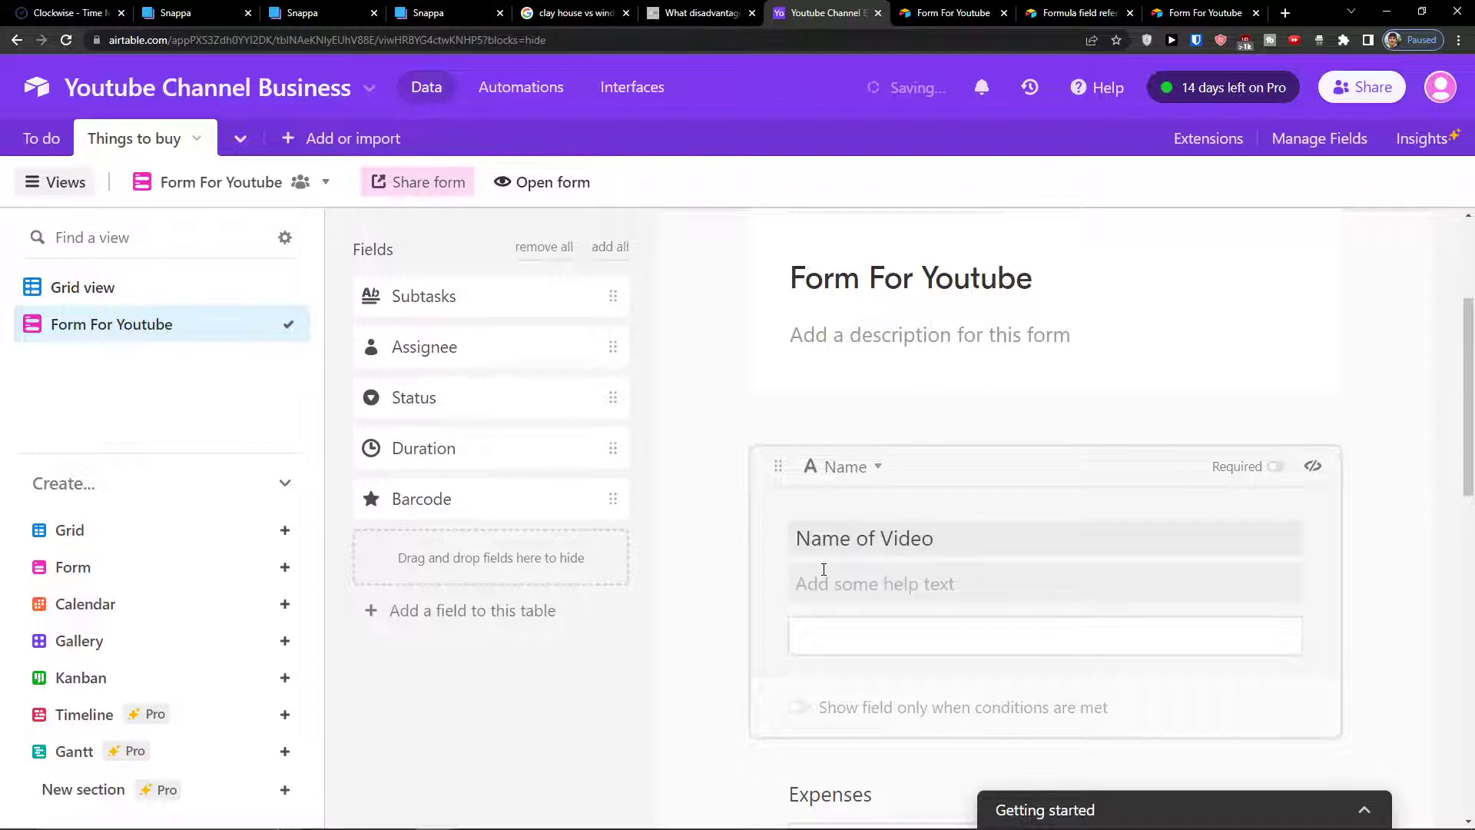
{"action": "left_click", "coordinate": [1277, 467]}
{"action": "scroll", "coordinate": [1235, 473], "scroll_direction": "down", "scroll_amount": 1}
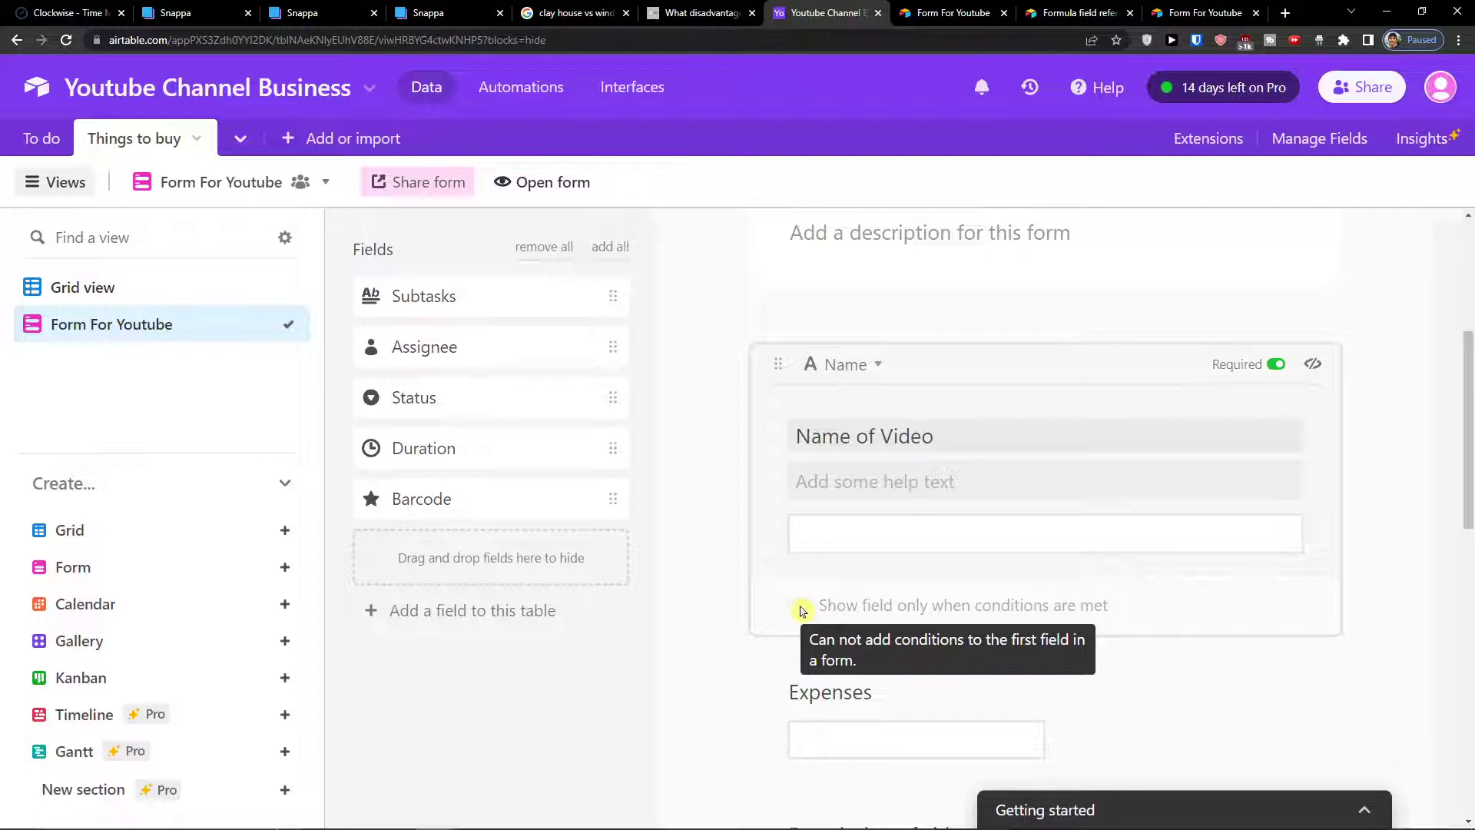
{"action": "left_click", "coordinate": [715, 650]}
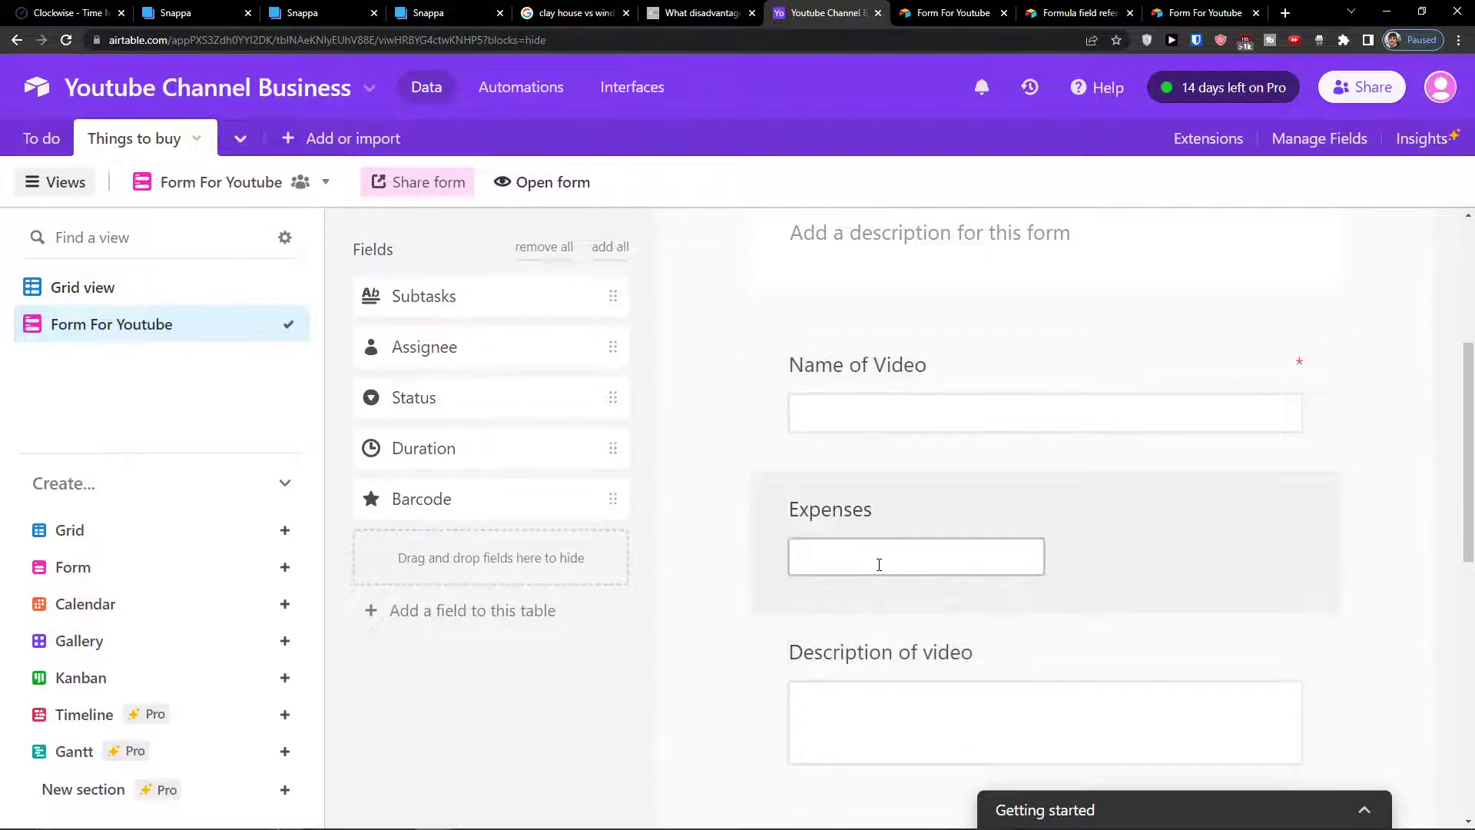
- Try a Name-based display condition on Expenses, then switch conditional display off
{"action": "left_click", "coordinate": [879, 565]}
{"action": "scroll", "coordinate": [945, 492], "scroll_direction": "down", "scroll_amount": 1}
{"action": "left_click", "coordinate": [1002, 410]}
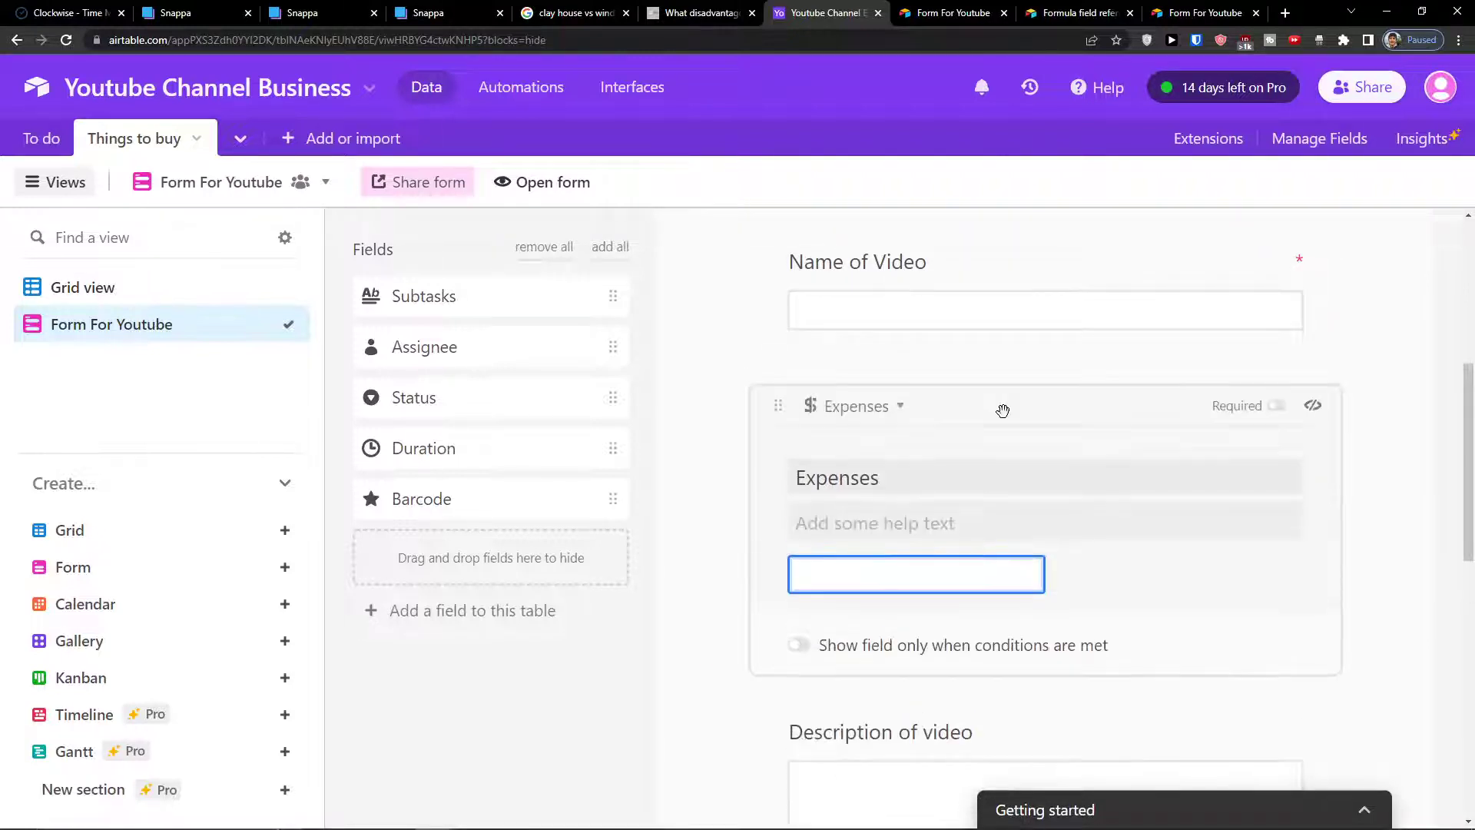
{"action": "left_click", "coordinate": [803, 646]}
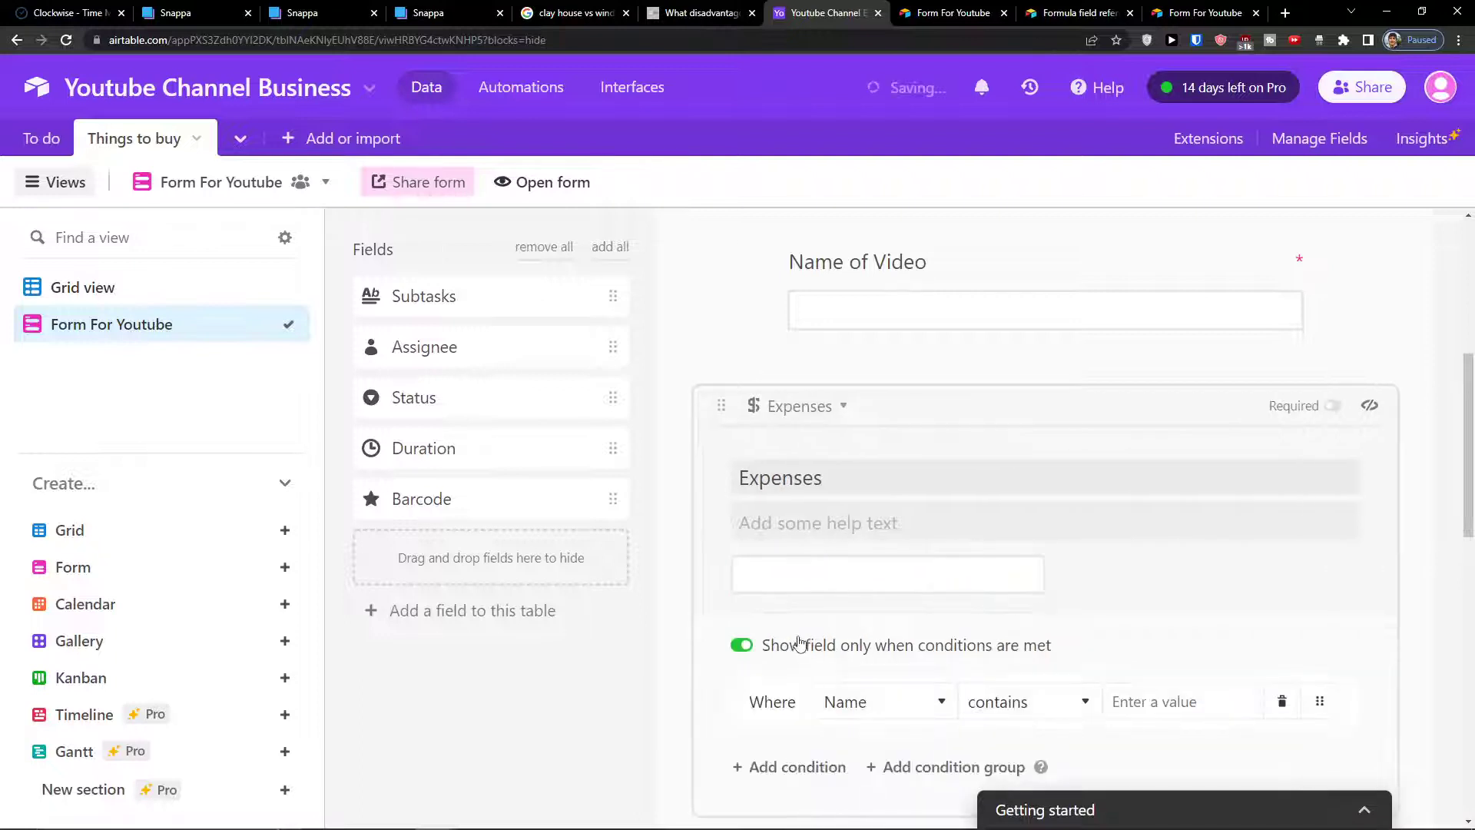
{"action": "scroll", "coordinate": [774, 570], "scroll_direction": "down", "scroll_amount": 1}
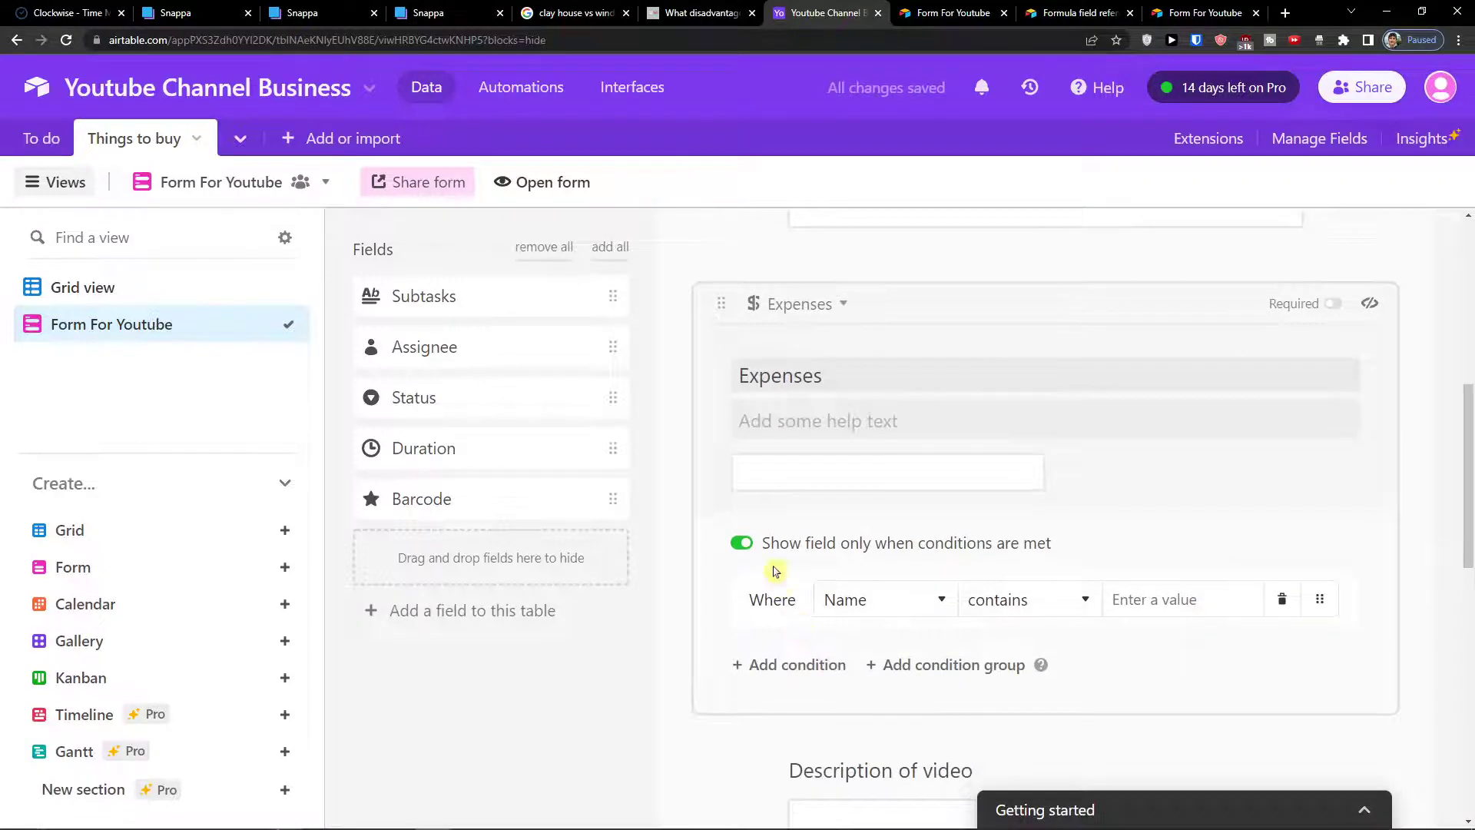
{"action": "left_click", "coordinate": [914, 612]}
{"action": "left_click", "coordinate": [893, 670]}
{"action": "left_click", "coordinate": [980, 610]}
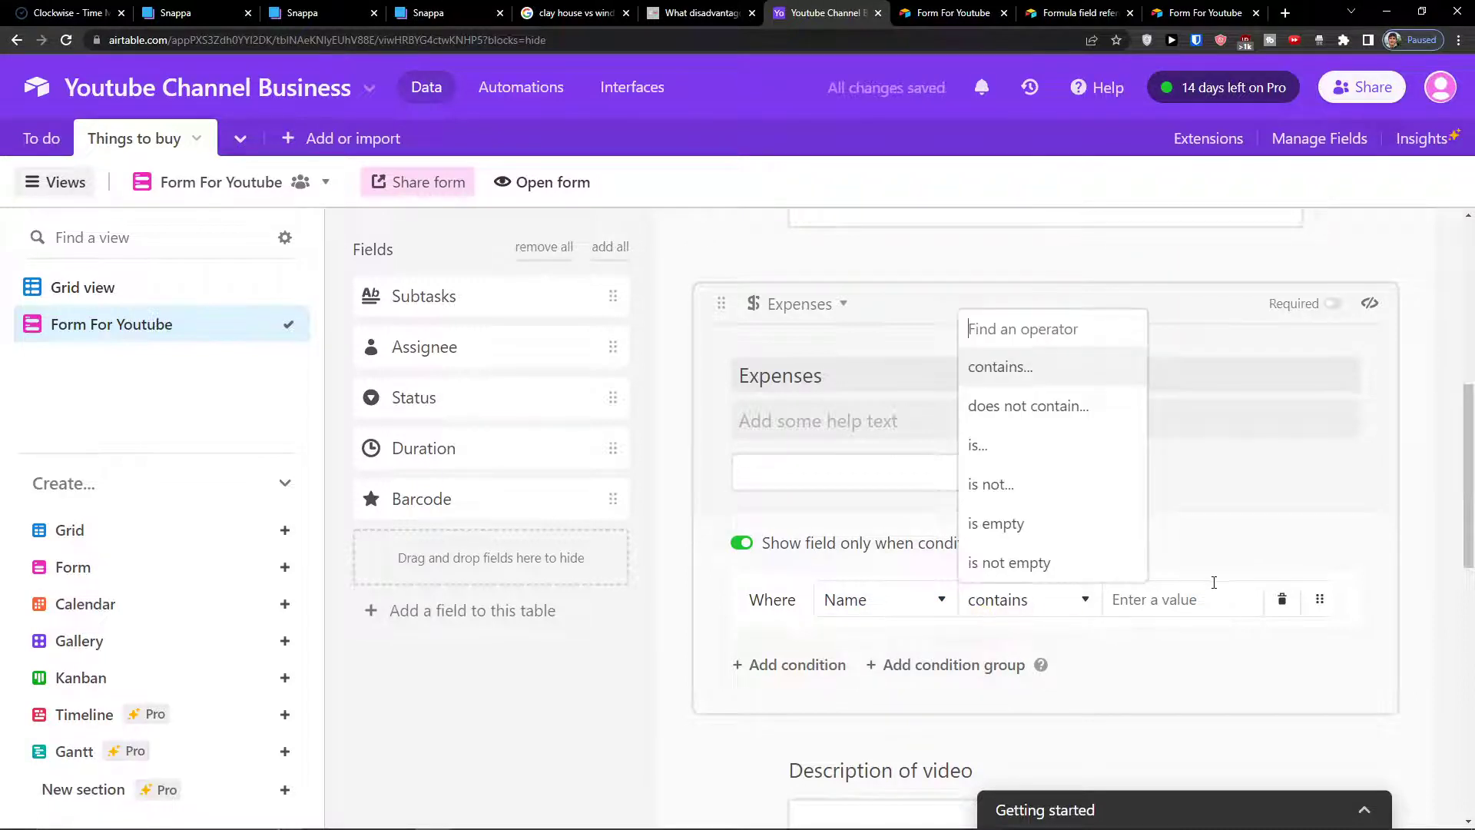
{"action": "left_click", "coordinate": [1193, 610]}
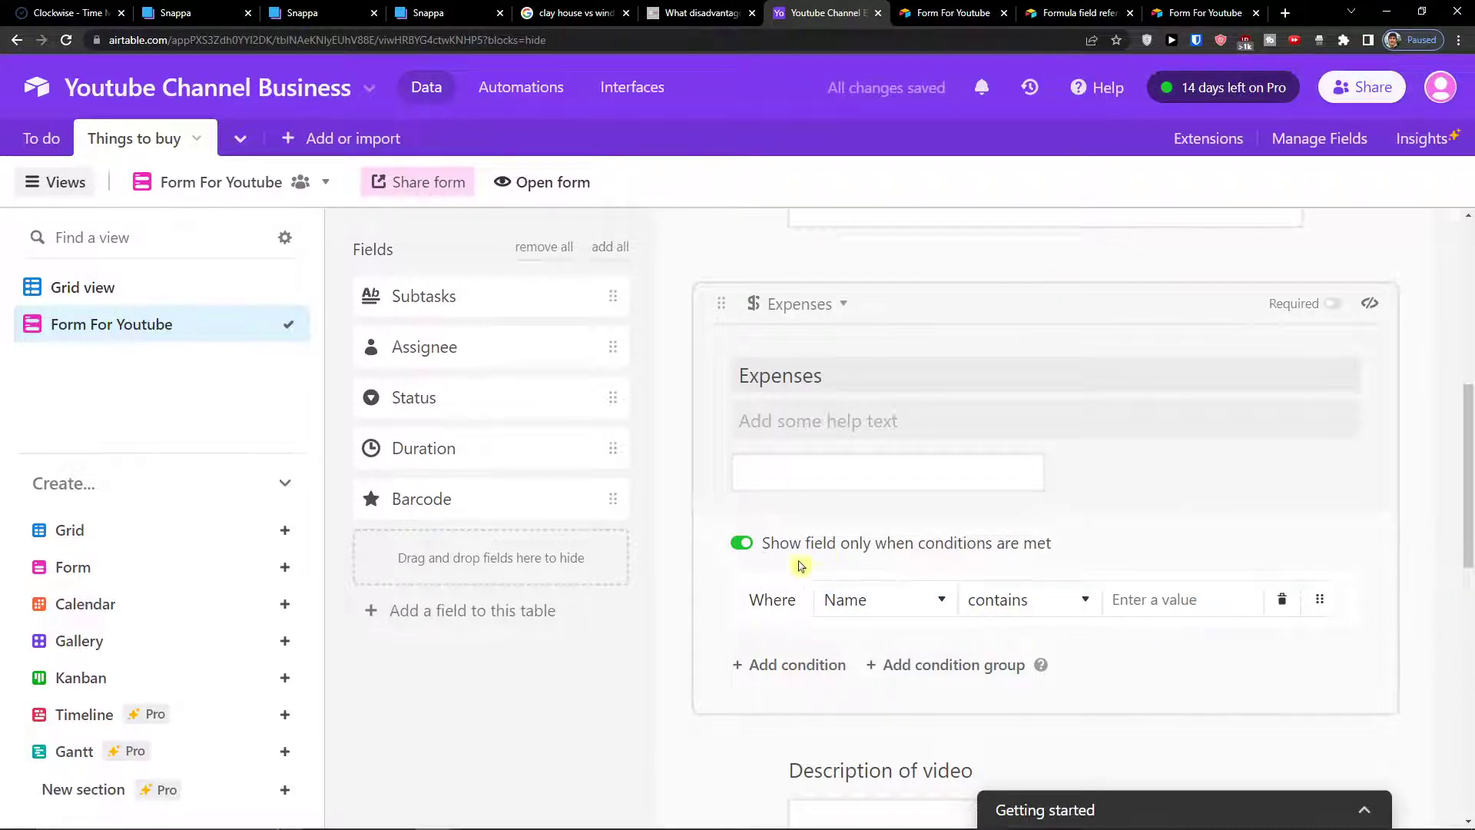
{"action": "left_click", "coordinate": [742, 547]}
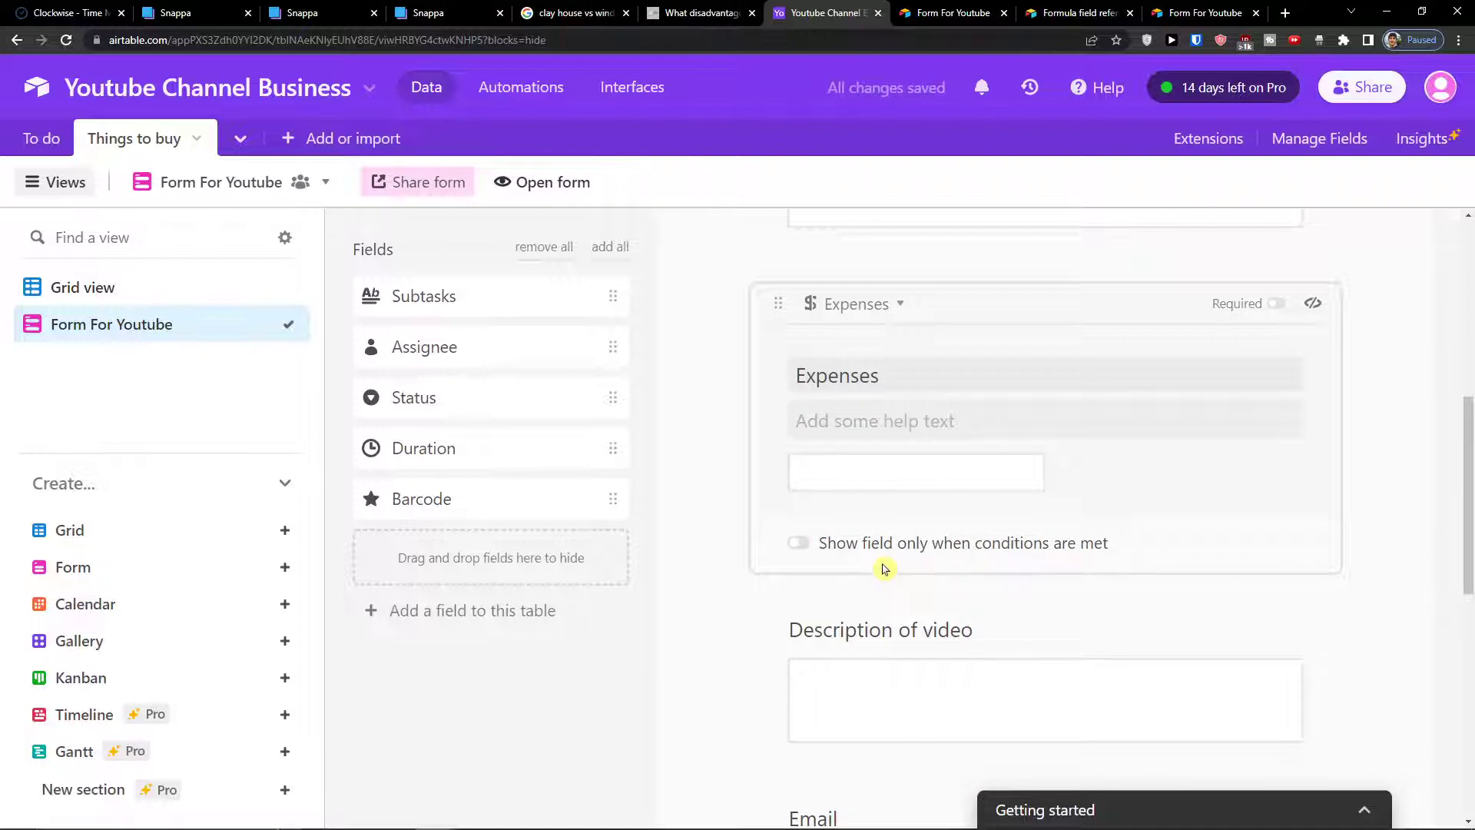
{"action": "scroll", "coordinate": [881, 569], "scroll_direction": "down", "scroll_amount": 1}
{"action": "scroll", "coordinate": [882, 570], "scroll_direction": "up", "scroll_amount": 1}
{"action": "scroll", "coordinate": [845, 622], "scroll_direction": "down", "scroll_amount": 1}
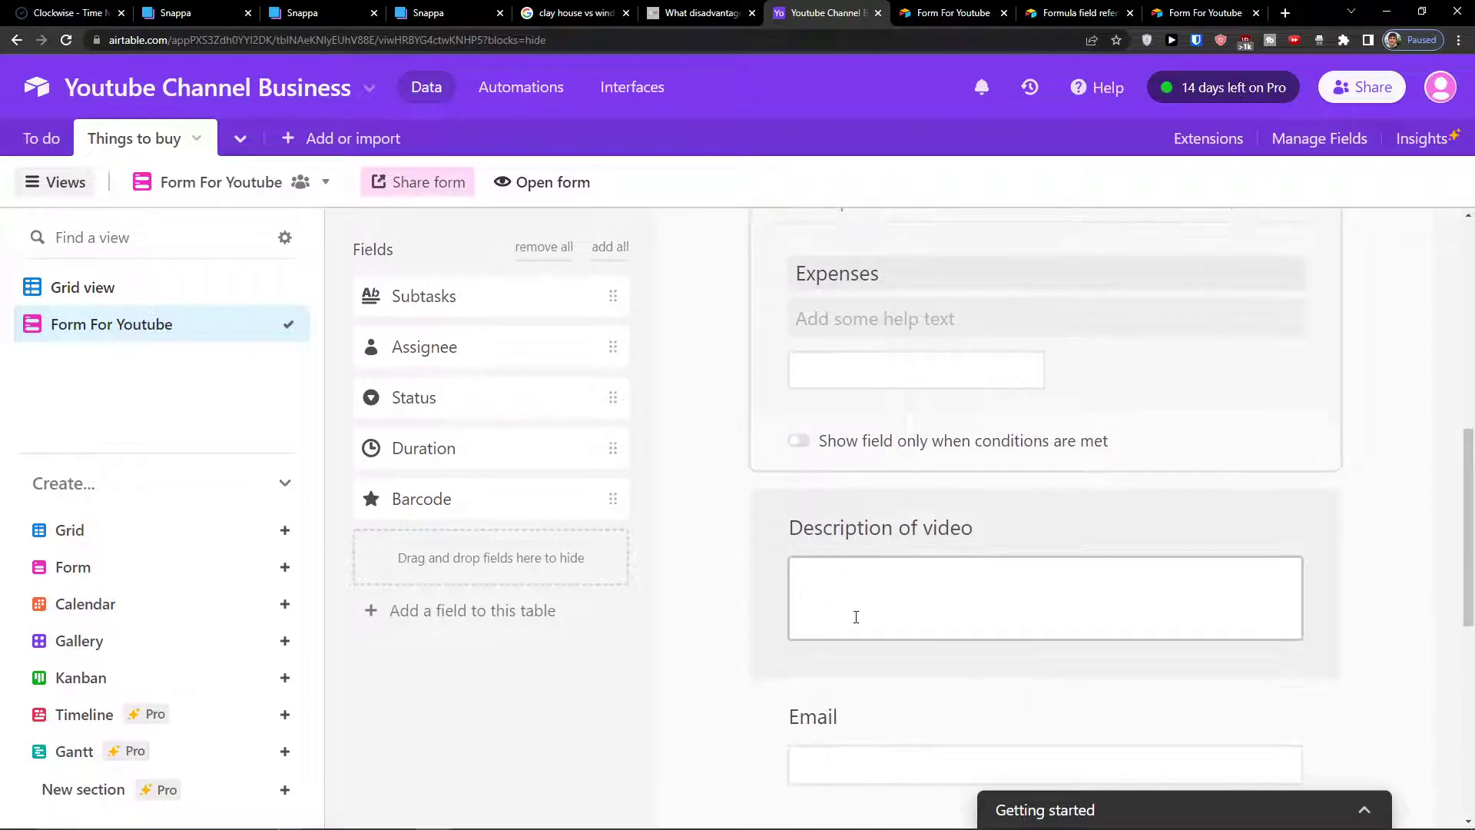
{"action": "scroll", "coordinate": [878, 619], "scroll_direction": "down", "scroll_amount": 2}
{"action": "scroll", "coordinate": [891, 741], "scroll_direction": "down", "scroll_amount": 1}
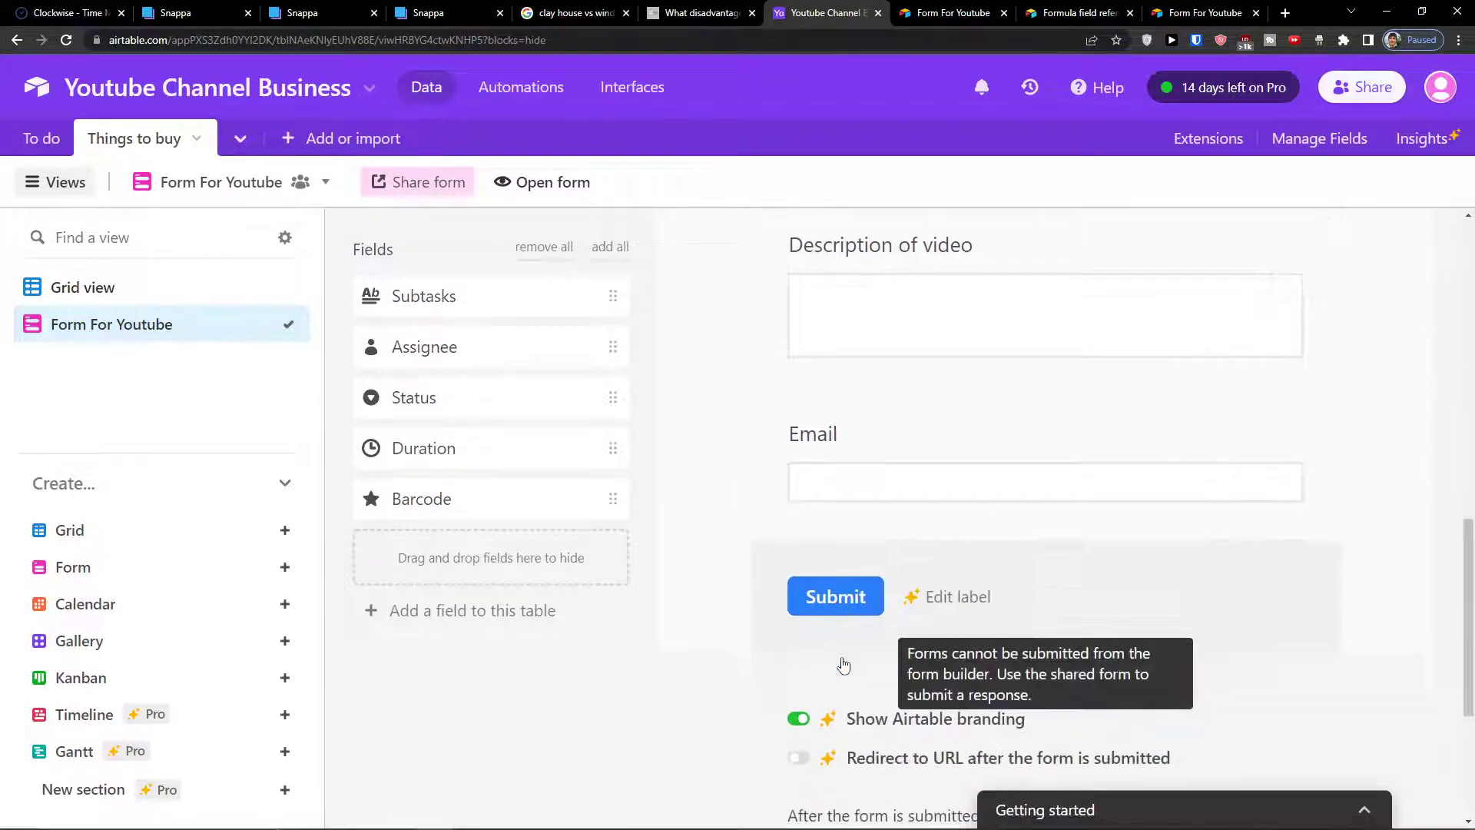
{"action": "scroll", "coordinate": [845, 649], "scroll_direction": "up", "scroll_amount": 2}
- Make the Email question required, without a display condition
{"action": "left_click", "coordinate": [850, 631]}
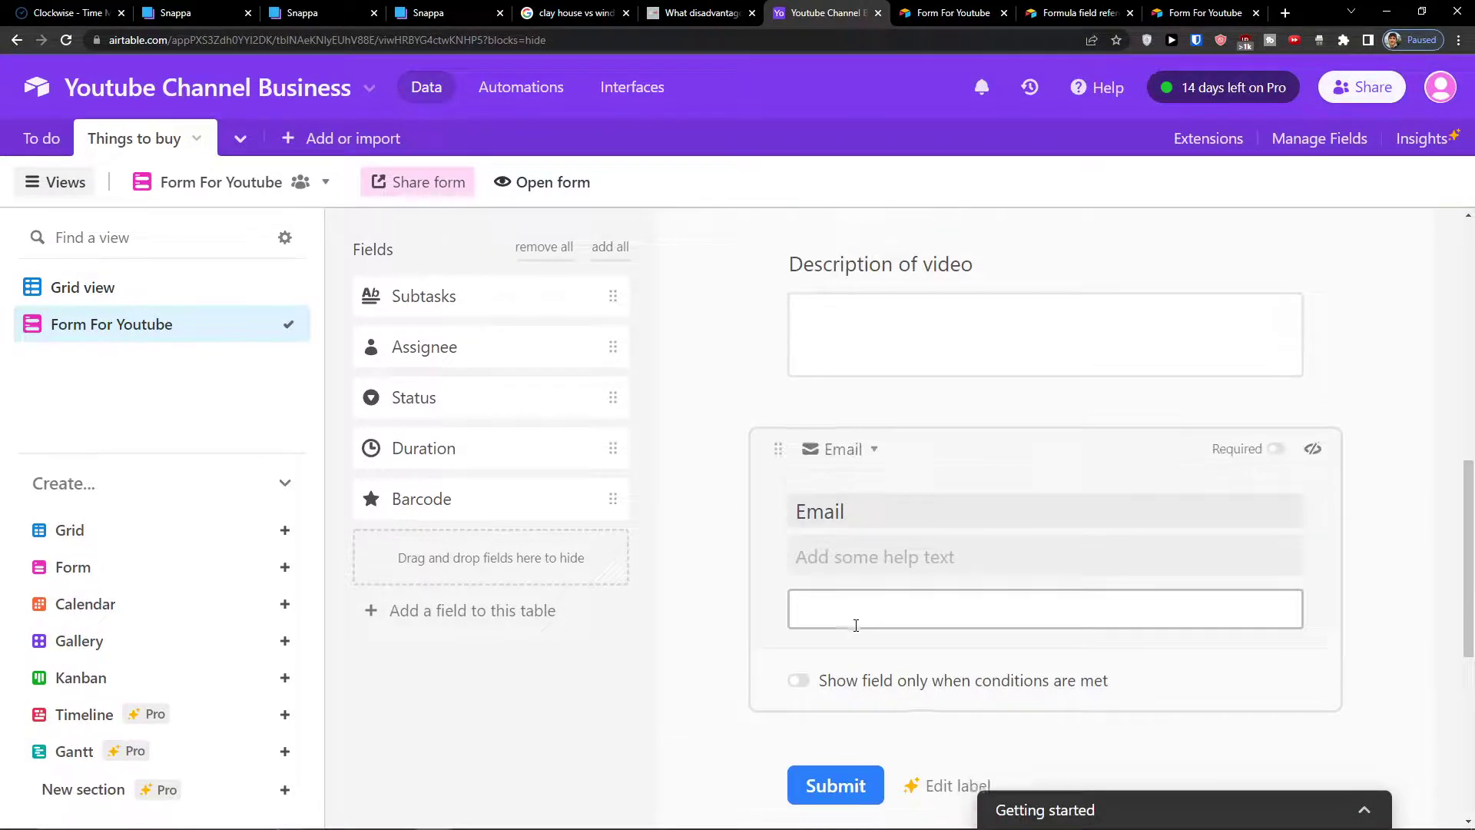
{"action": "left_click", "coordinate": [799, 679]}
{"action": "left_click", "coordinate": [746, 676]}
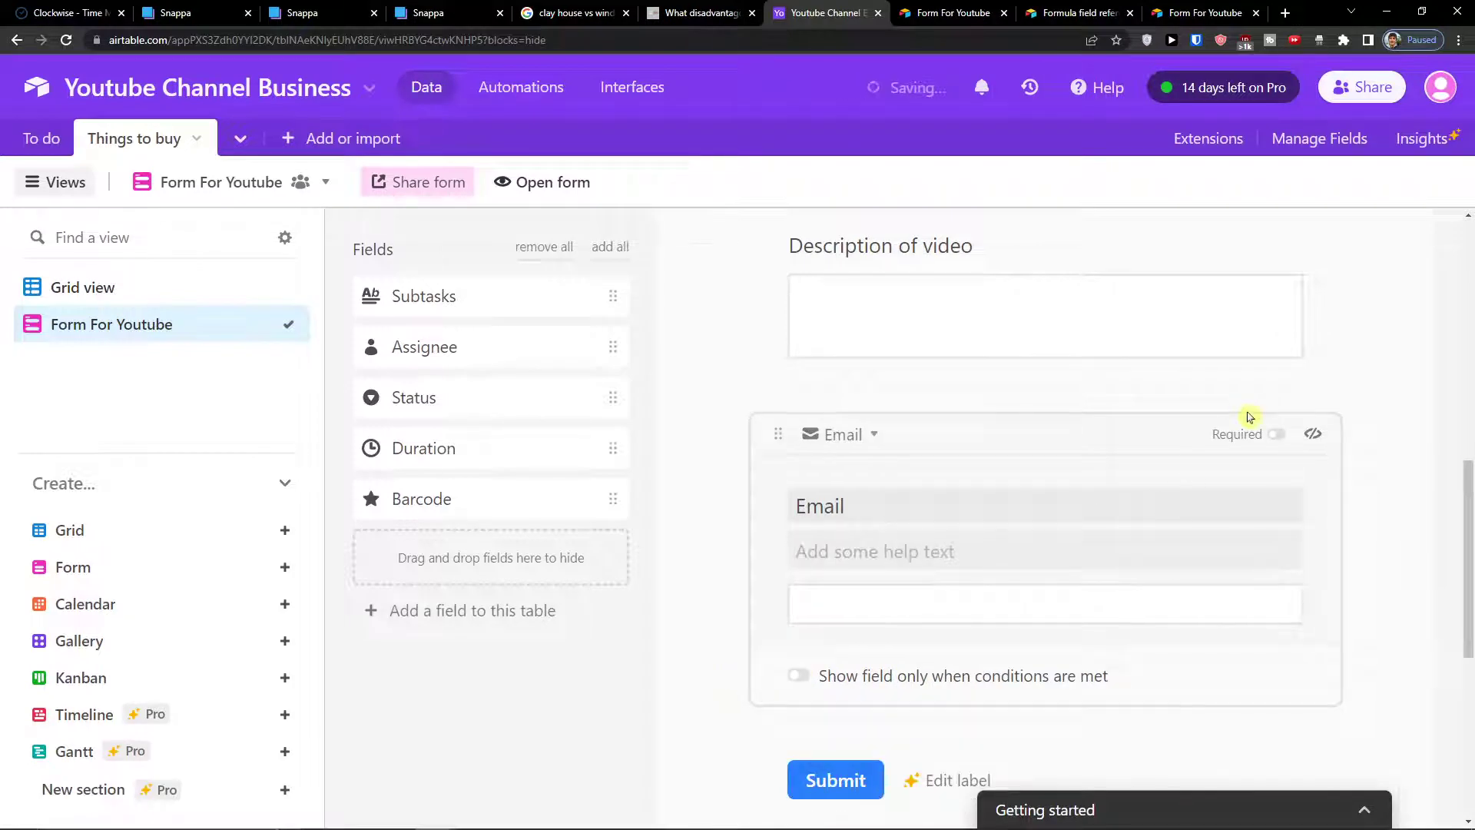
{"action": "left_click", "coordinate": [1276, 434]}
{"action": "scroll", "coordinate": [1260, 445], "scroll_direction": "up", "scroll_amount": 4}
{"action": "left_click", "coordinate": [1260, 448]}
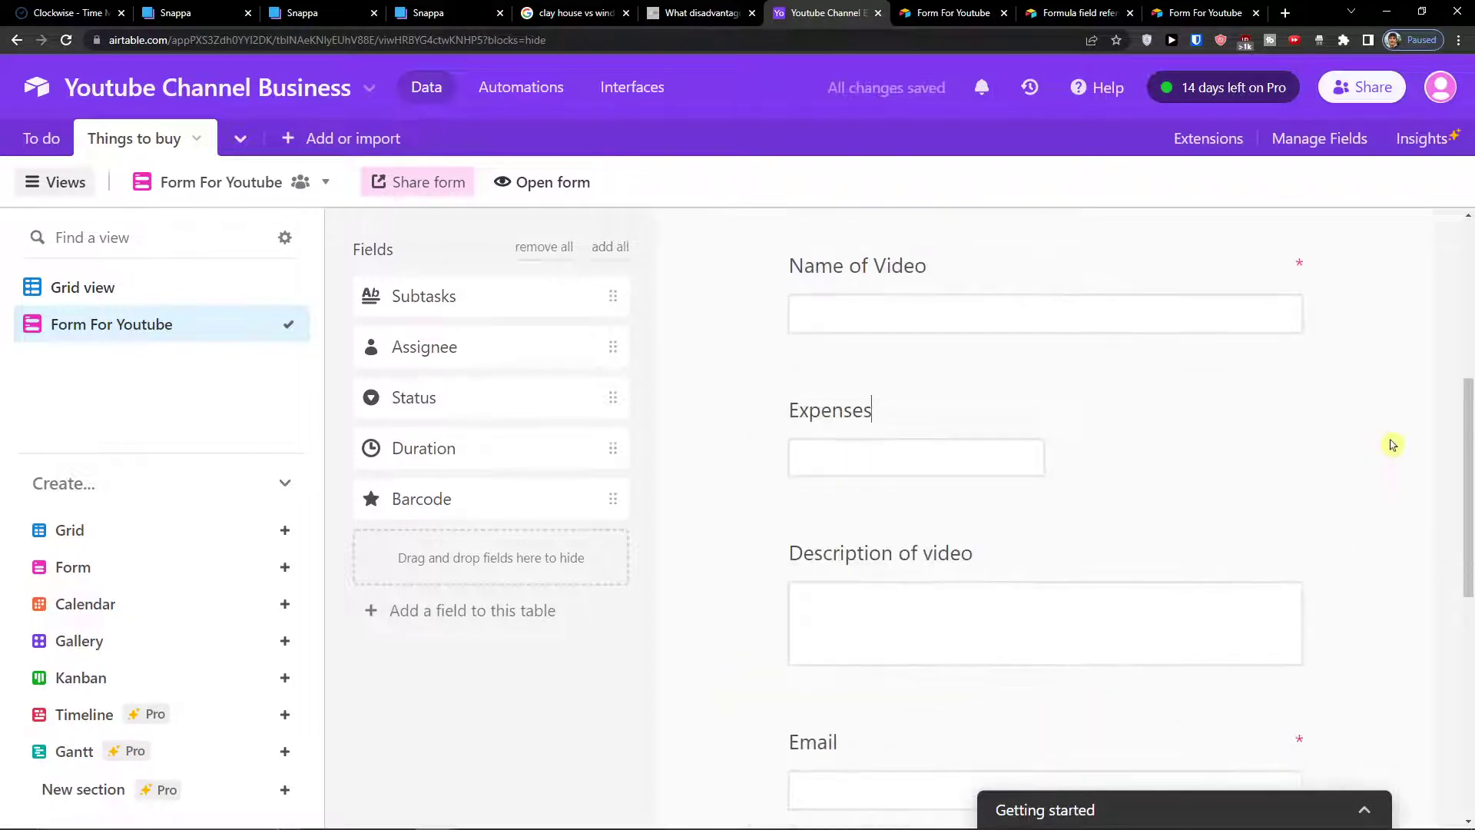
- Switch to the live form tab and reload it to pick up changes
{"action": "scroll", "coordinate": [1367, 448], "scroll_direction": "up", "scroll_amount": 2}
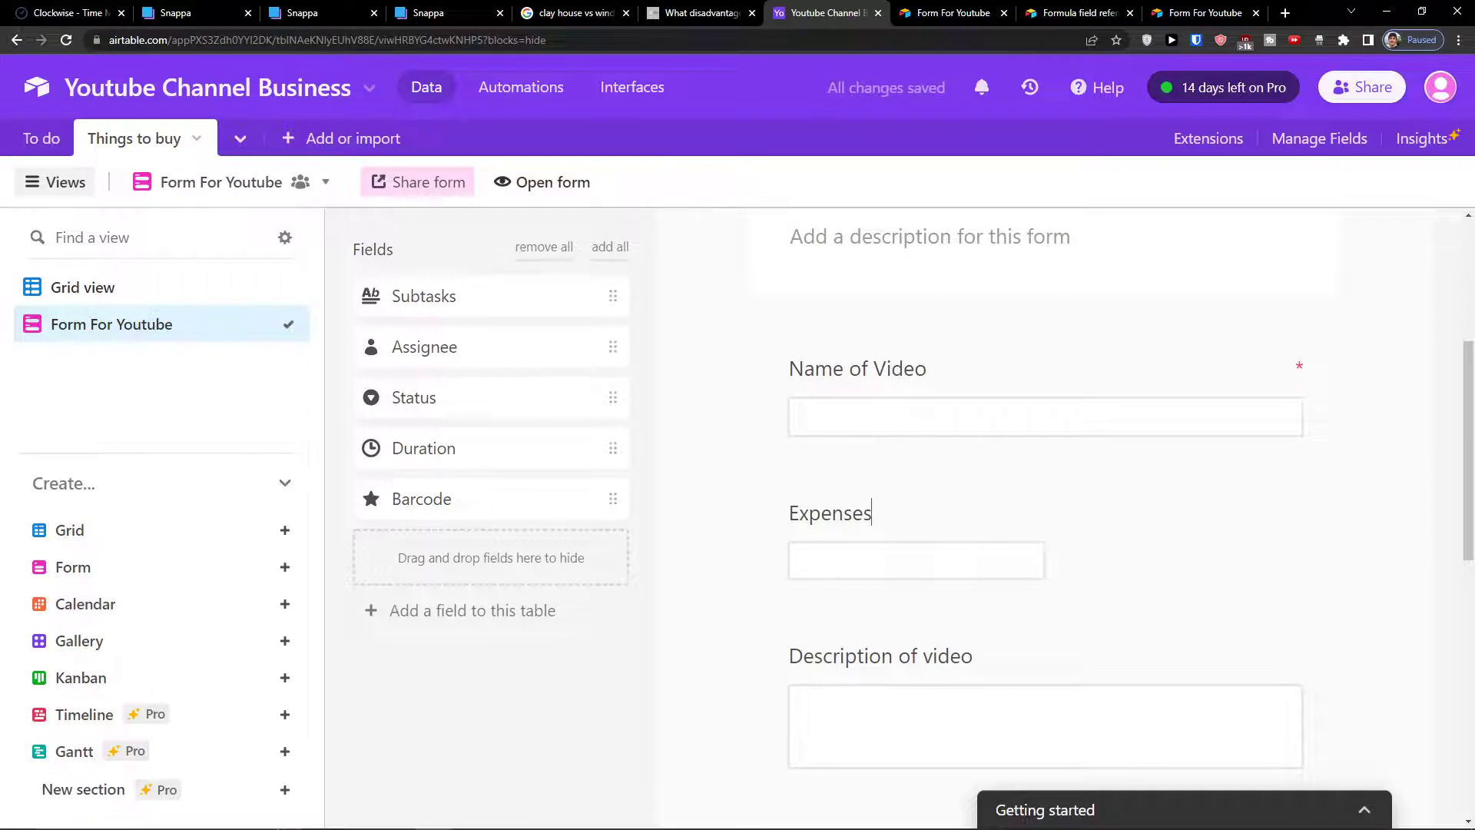
{"action": "left_click", "coordinate": [948, 12]}
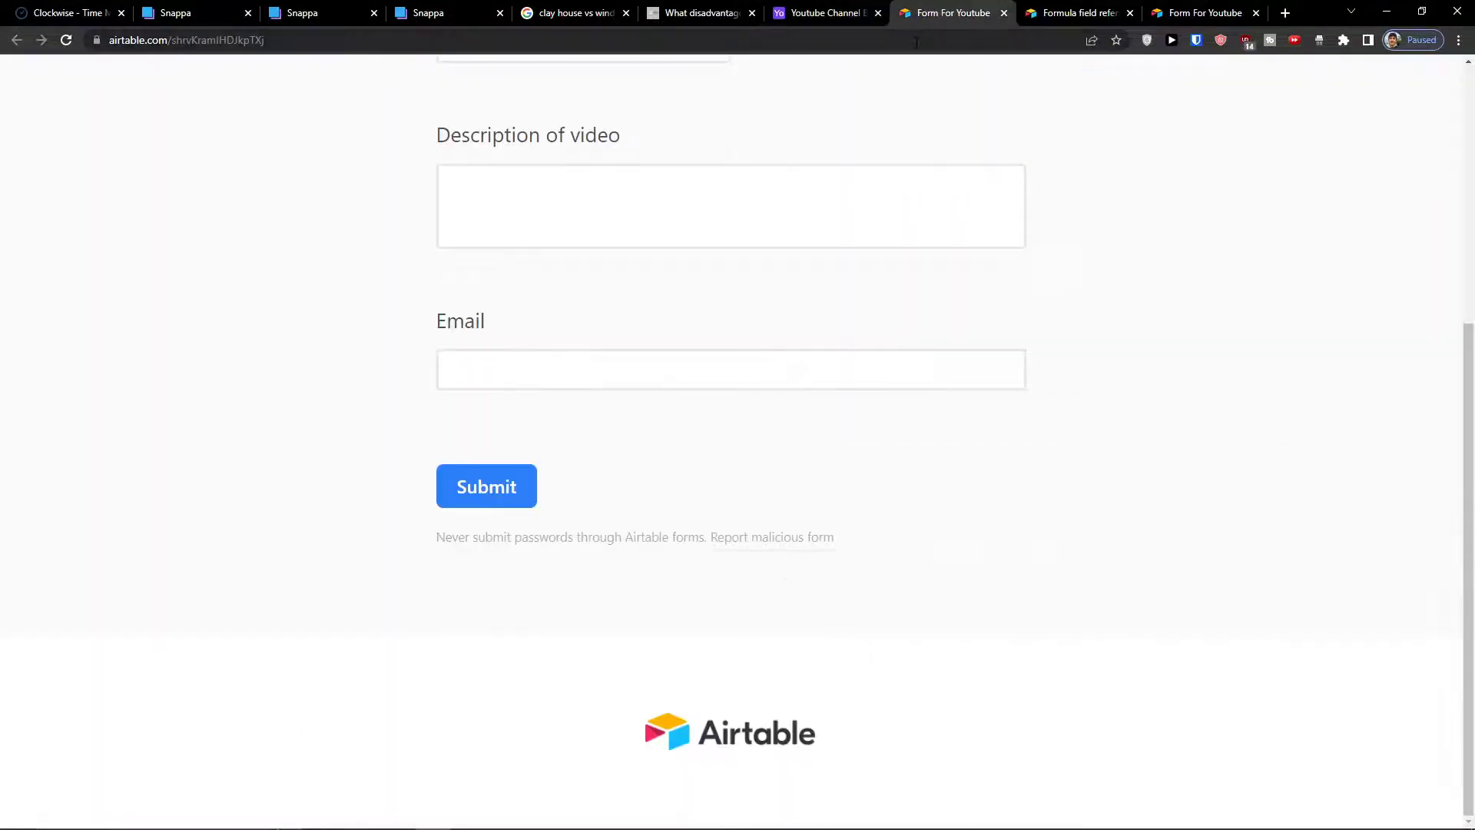
{"action": "left_click", "coordinate": [1106, 14]}
{"action": "left_click", "coordinate": [1220, 12]}
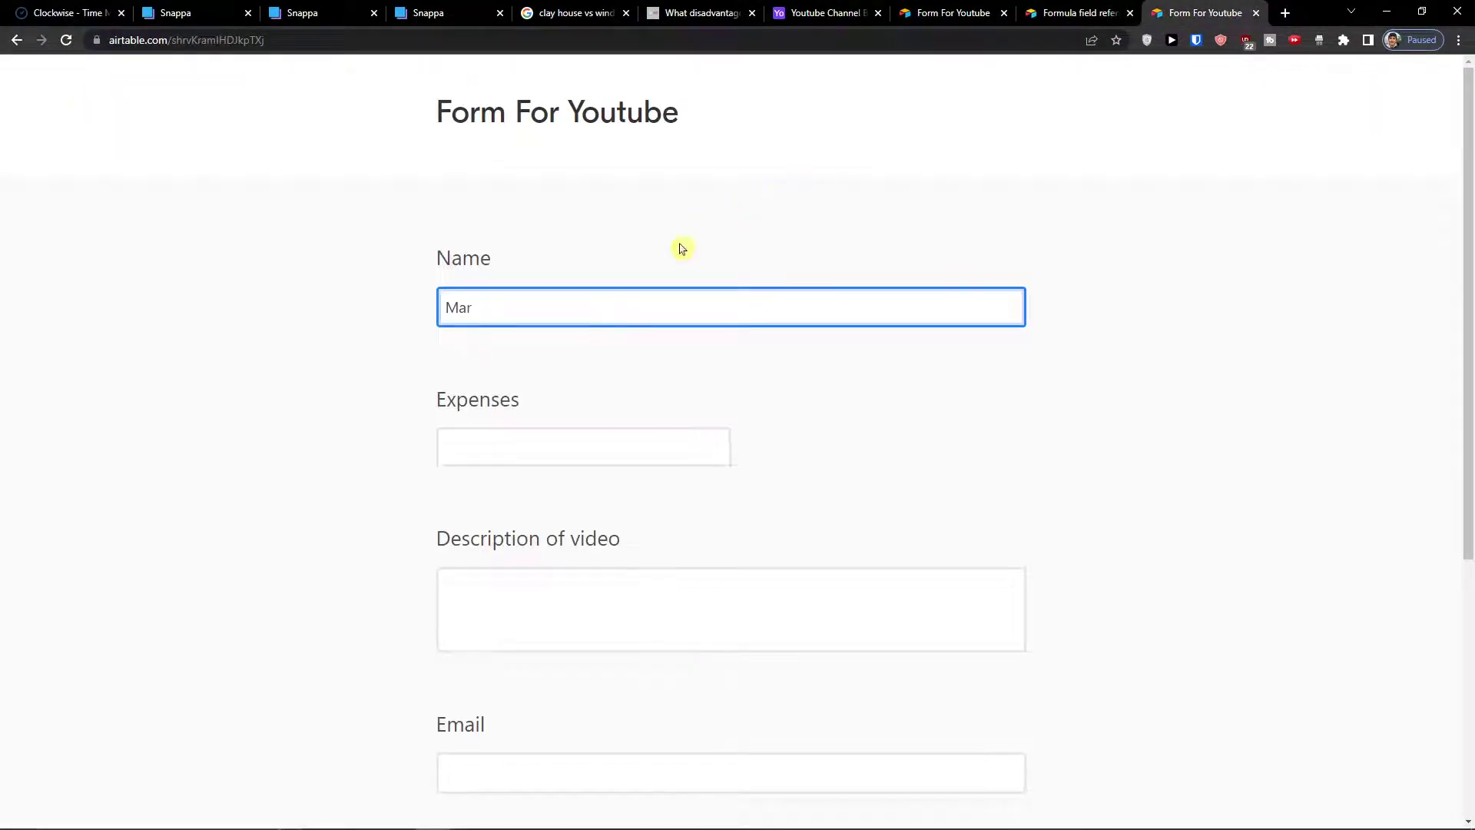
{"action": "left_click", "coordinate": [66, 43]}
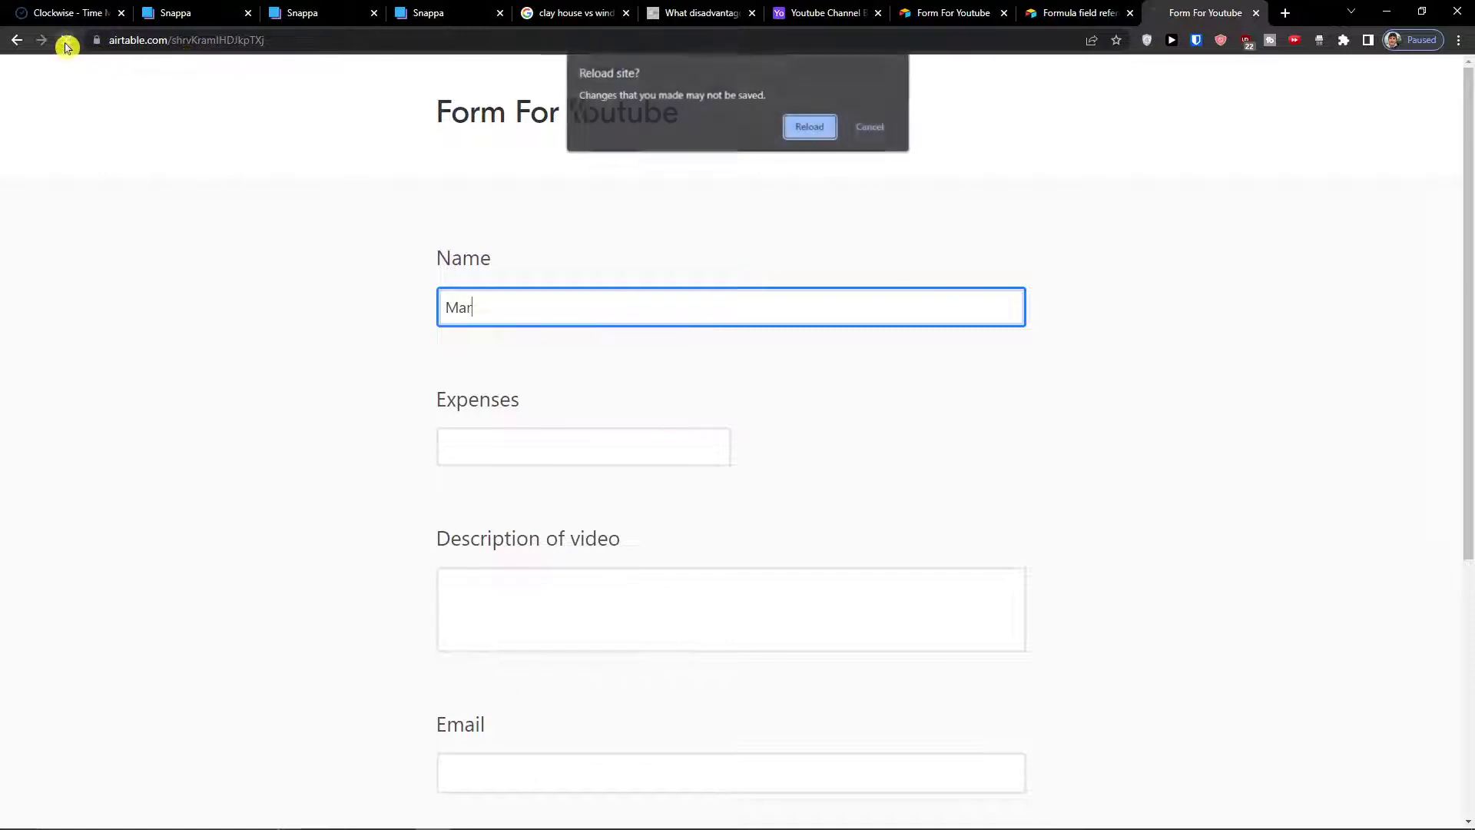
{"action": "left_click", "coordinate": [806, 127]}
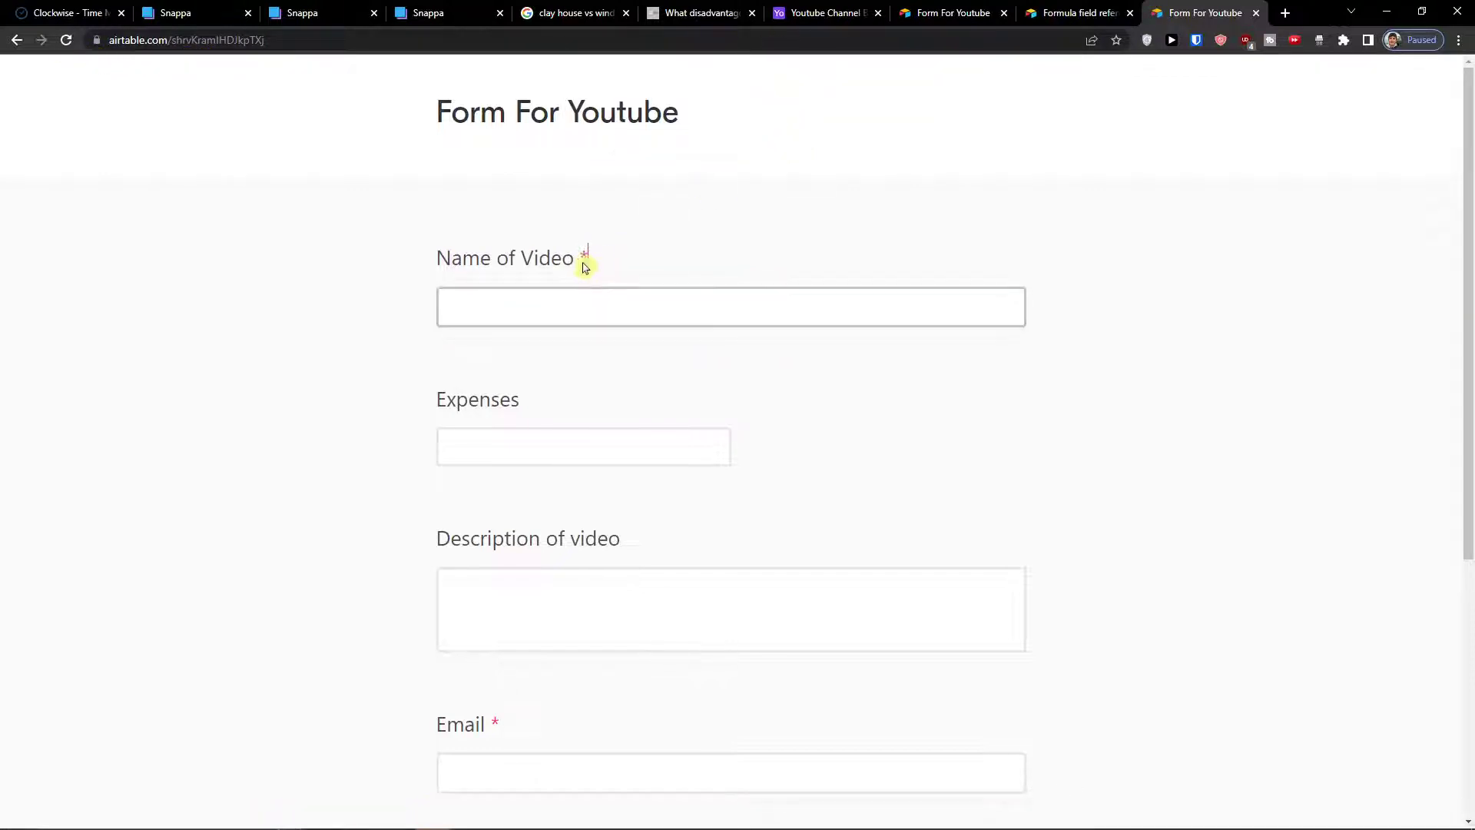
{"action": "double_click", "coordinate": [584, 261]}
- Enter a video name and 500 as Expenses
{"action": "left_click", "coordinate": [569, 309]}
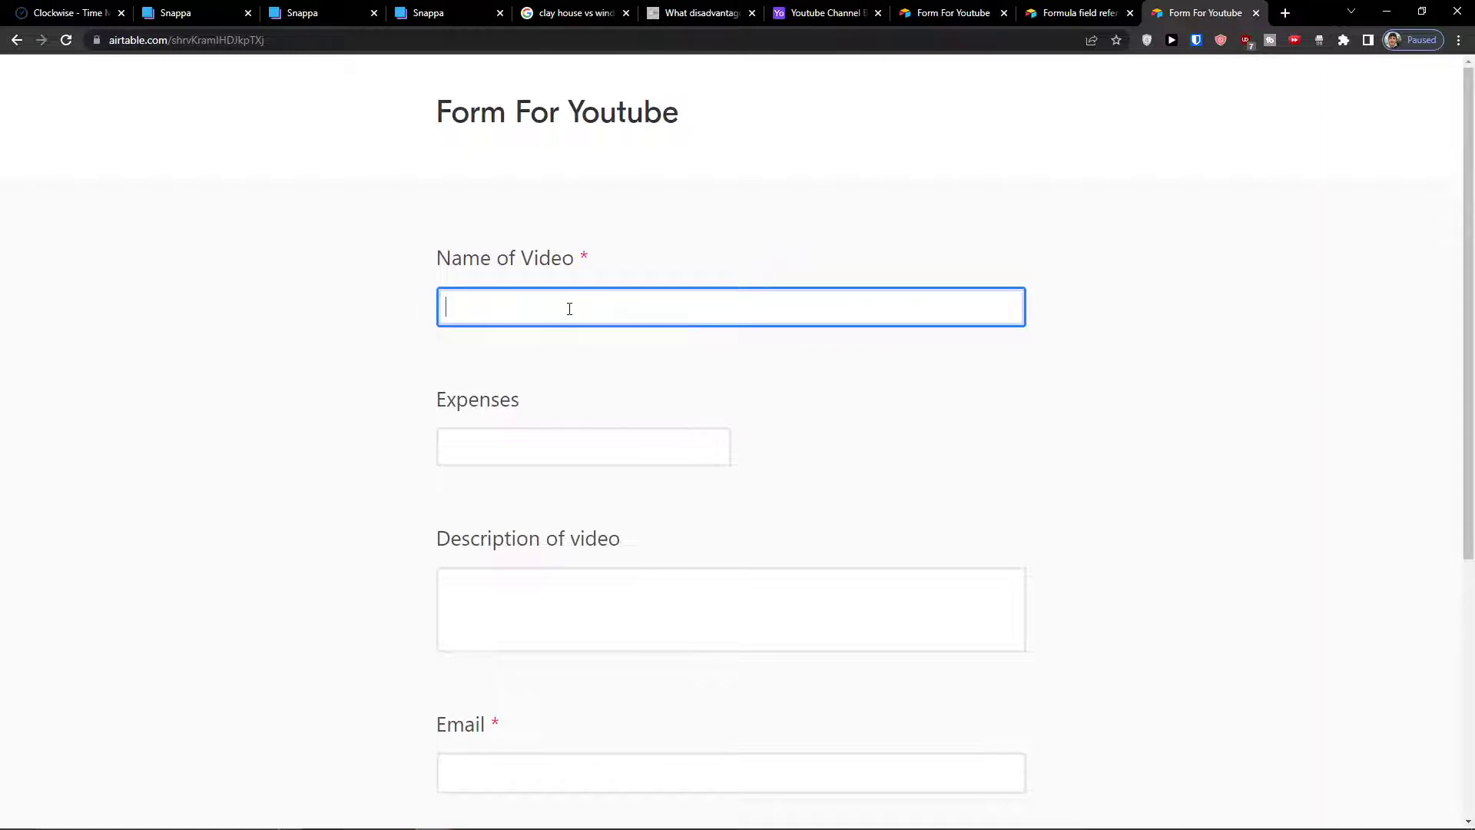
{"action": "type", "text": "Marcus"}
{"action": "key", "text": "Tab"}
{"action": "type", "text": "500"}
- Fill in the video description and an email address, then submit the form
{"action": "left_click", "coordinate": [472, 553]}
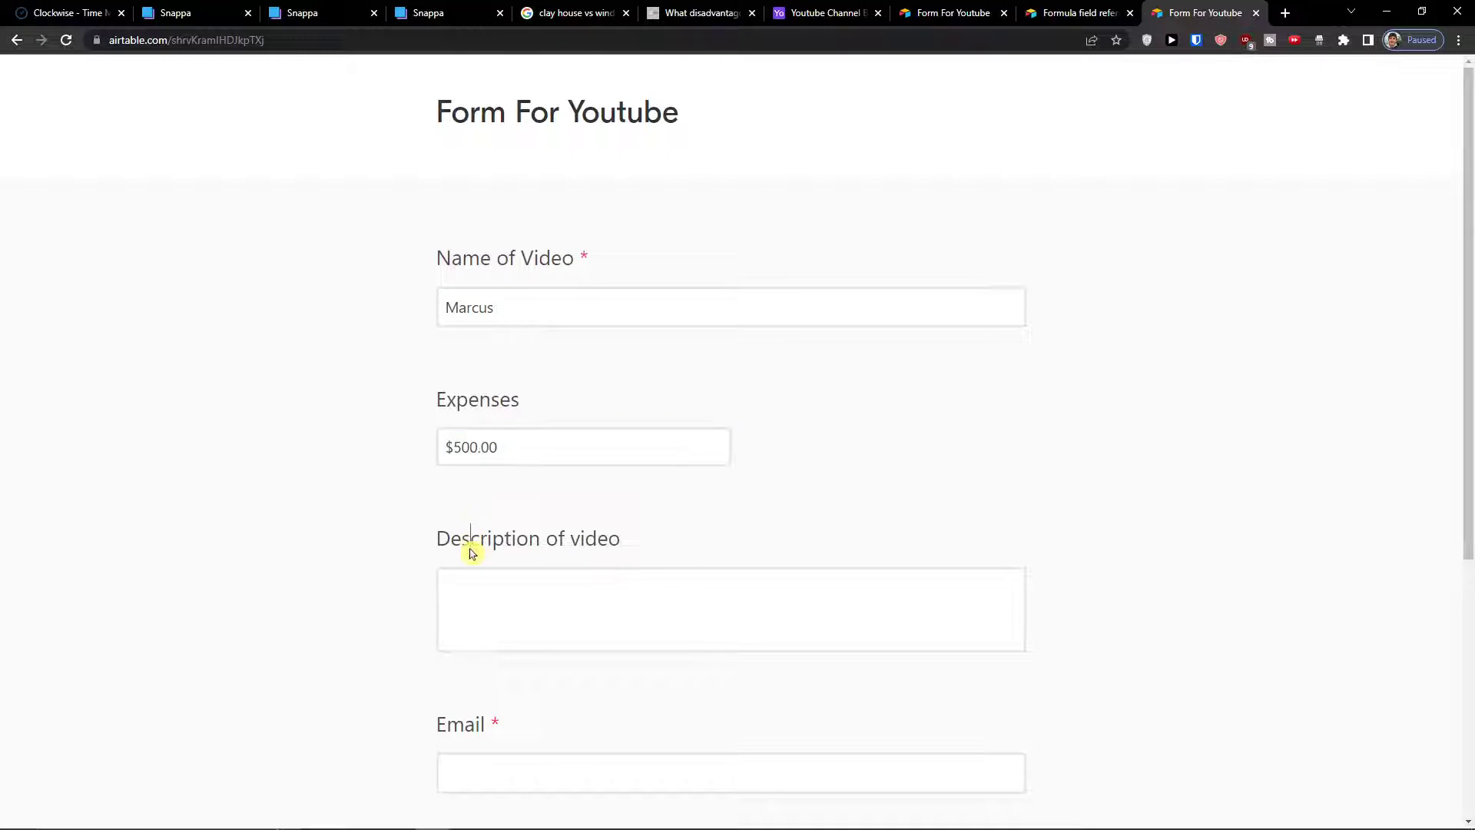
{"action": "scroll", "coordinate": [454, 565], "scroll_direction": "down", "scroll_amount": 3}
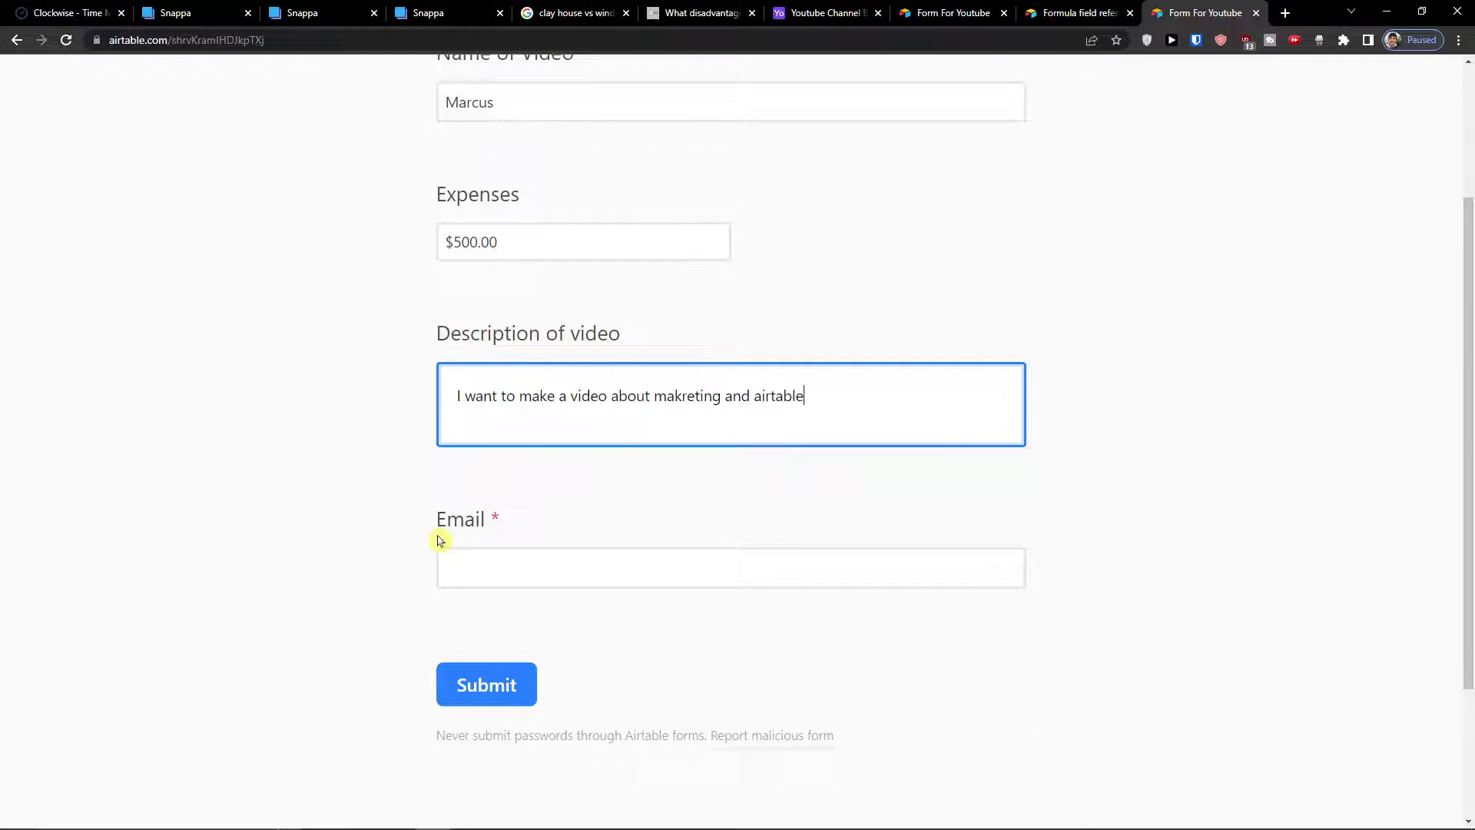
{"action": "type", "text": "ll"}
{"action": "scroll", "coordinate": [527, 737], "scroll_direction": "up", "scroll_amount": 2}
{"action": "left_click", "coordinate": [501, 665]}
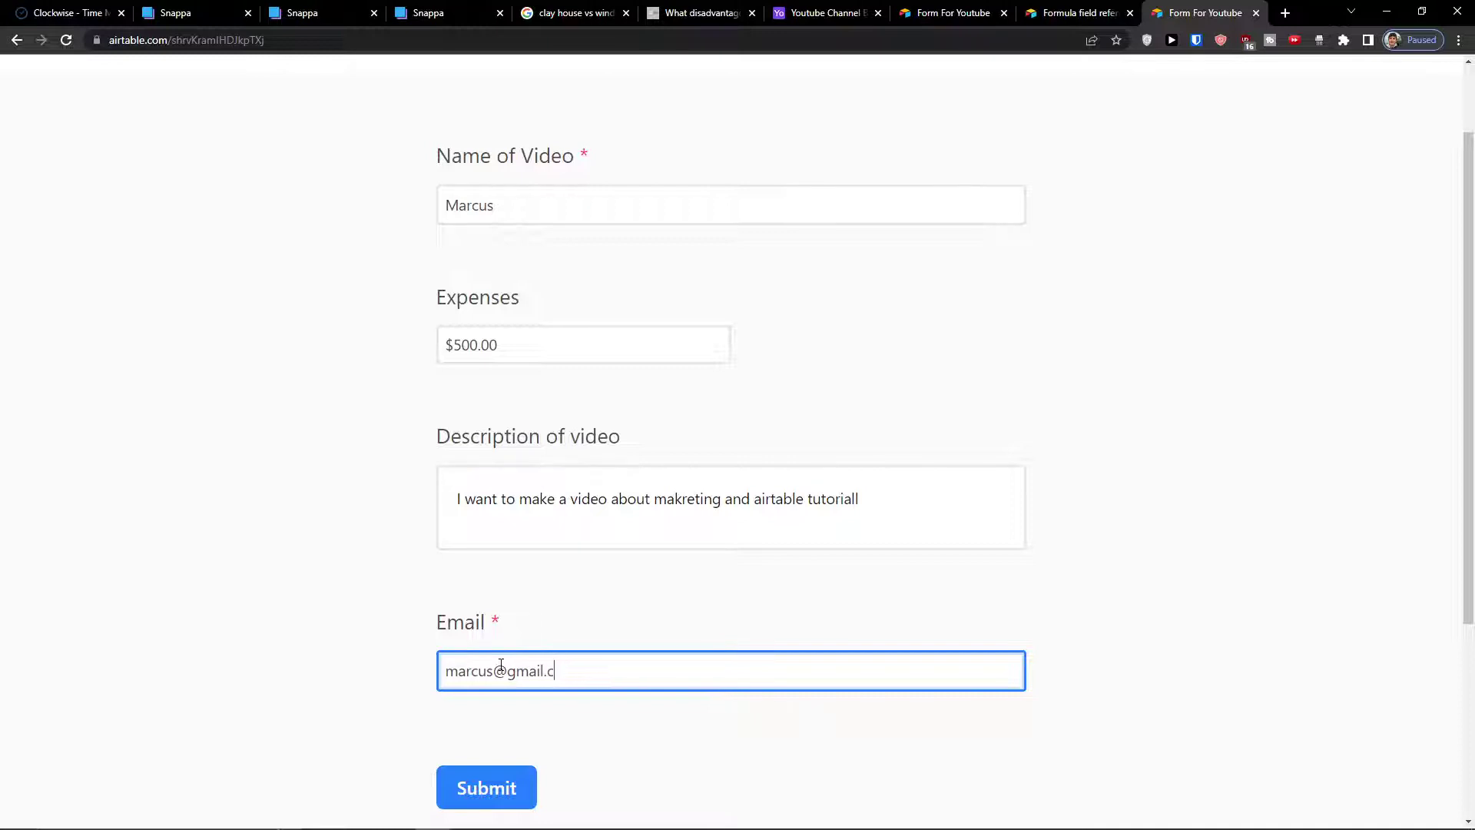
{"action": "key", "text": "BackSpace"}
{"action": "scroll", "coordinate": [501, 665], "scroll_direction": "down", "scroll_amount": 1}
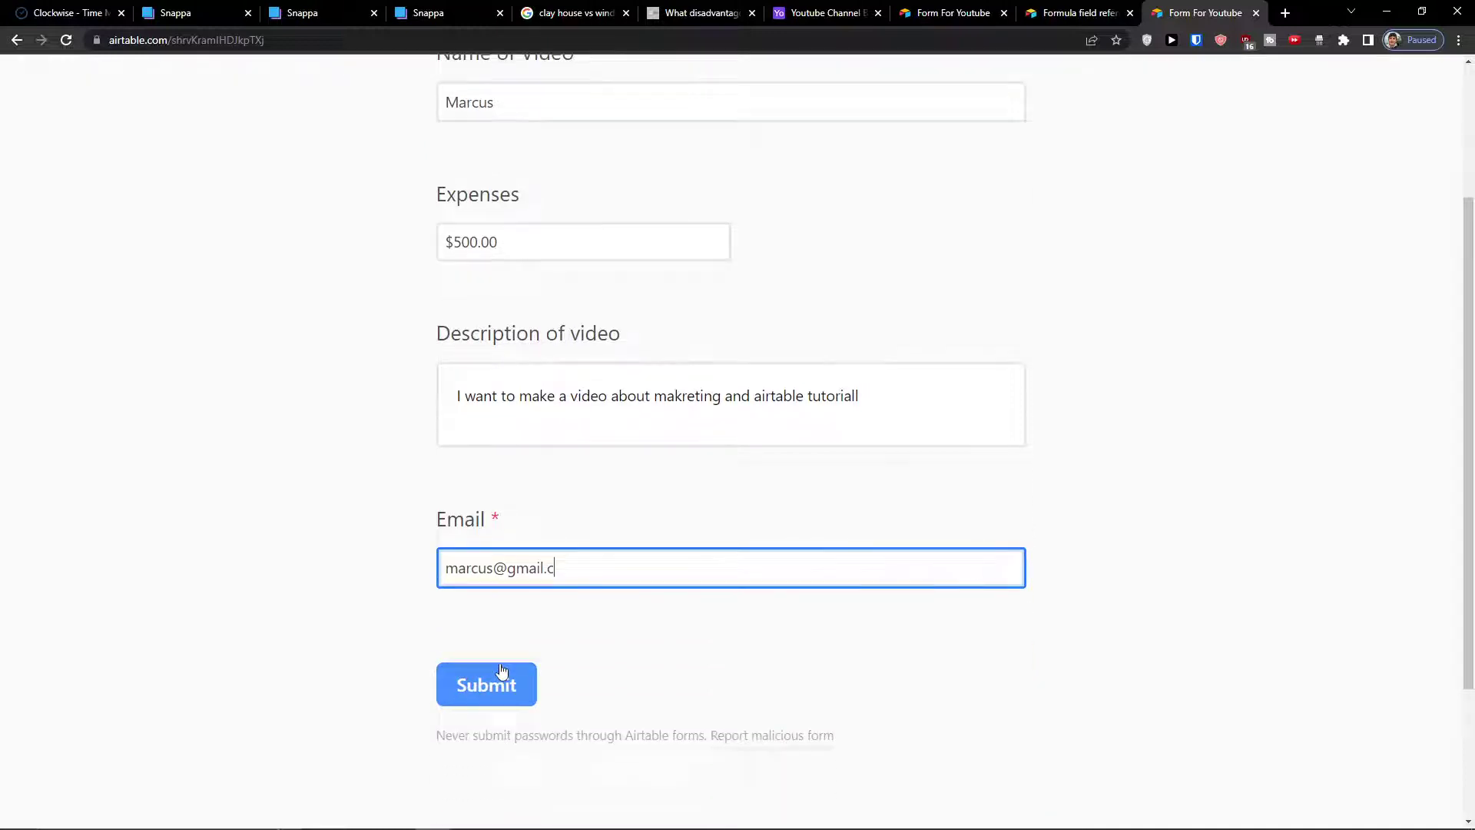
{"action": "left_click", "coordinate": [505, 666]}
{"action": "type", "text": "om"}
{"action": "left_click", "coordinate": [504, 680]}
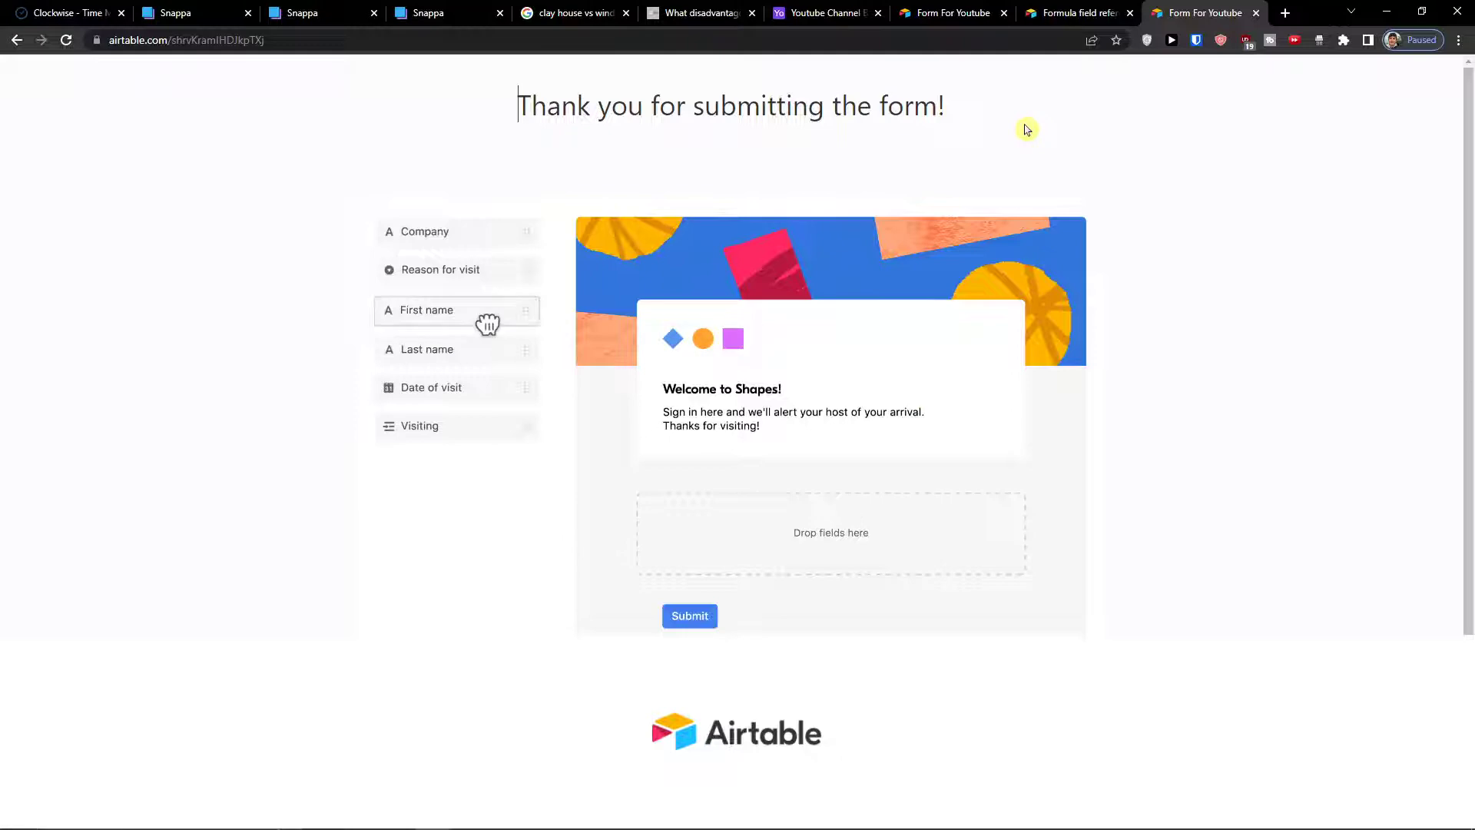
- Return to the Youtube Channel Business base and open the Grid view
{"action": "left_click", "coordinate": [1081, 12]}
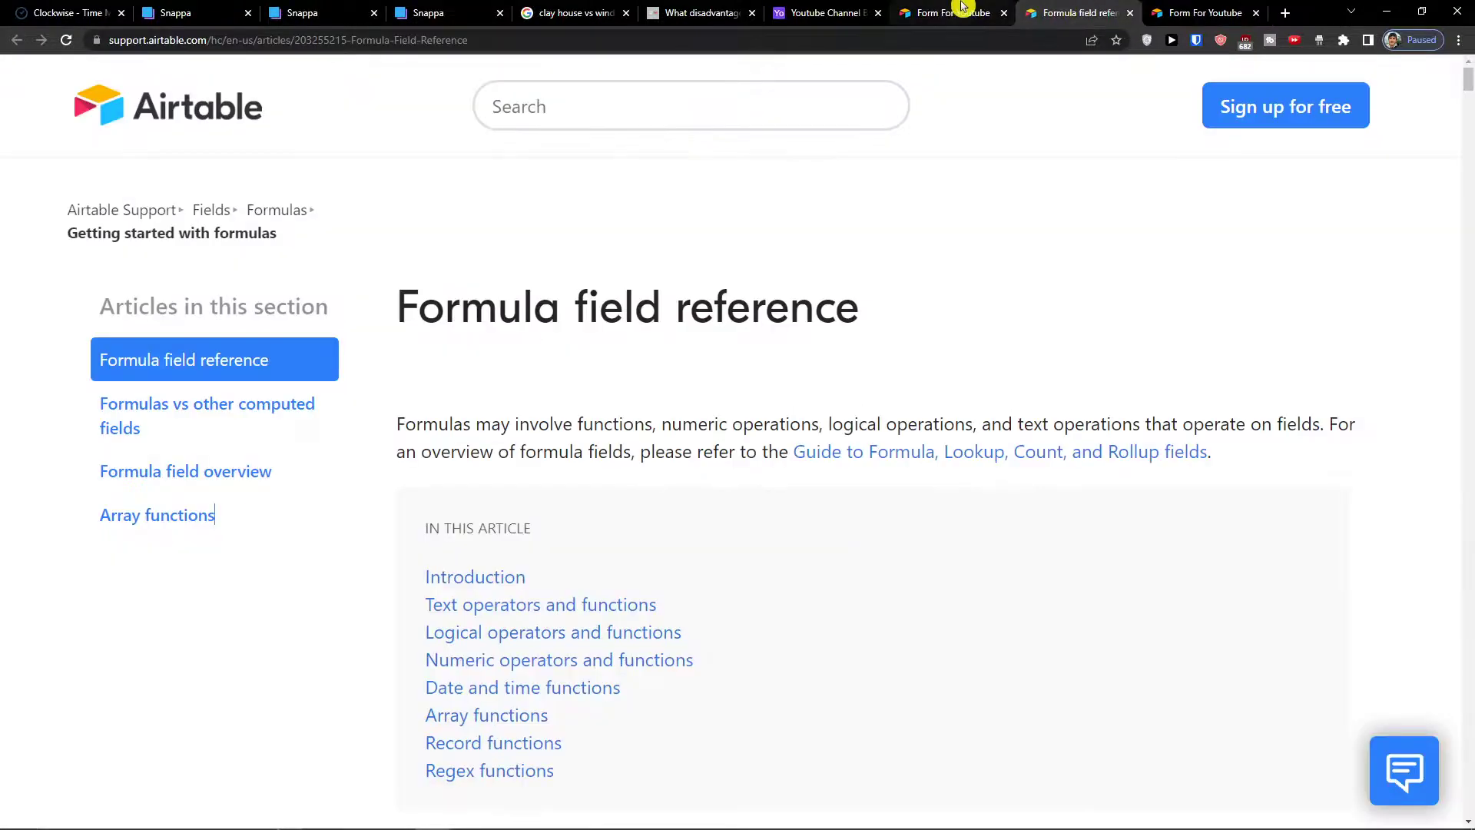
{"action": "left_click", "coordinate": [953, 12]}
{"action": "scroll", "coordinate": [613, 263], "scroll_direction": "up", "scroll_amount": 4}
{"action": "left_click", "coordinate": [842, 7]}
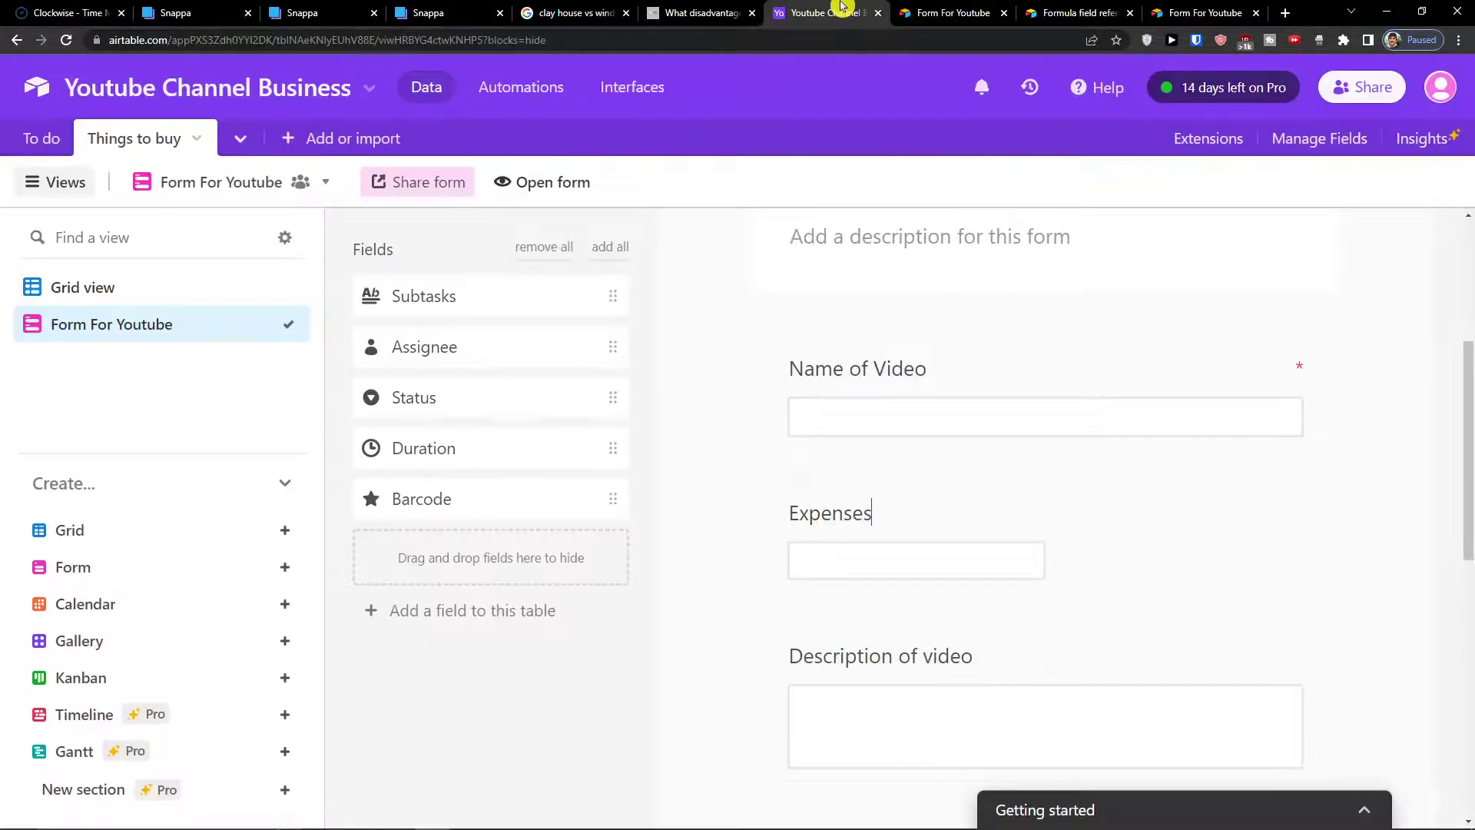
{"action": "left_click", "coordinate": [155, 295]}
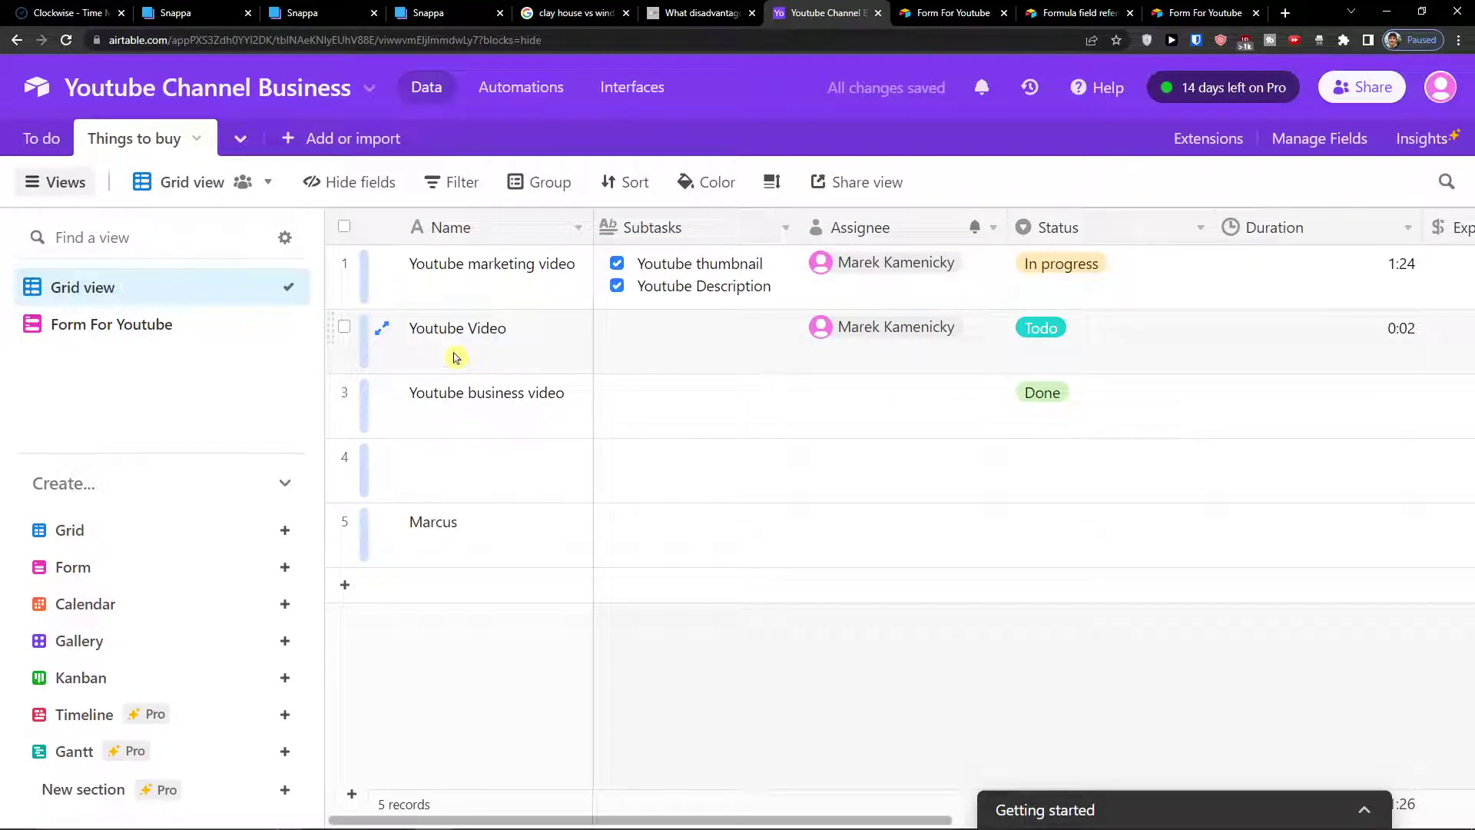
- Inspect submitted record 5 and its expenses, description and email in the grid
{"action": "left_click", "coordinate": [494, 392]}
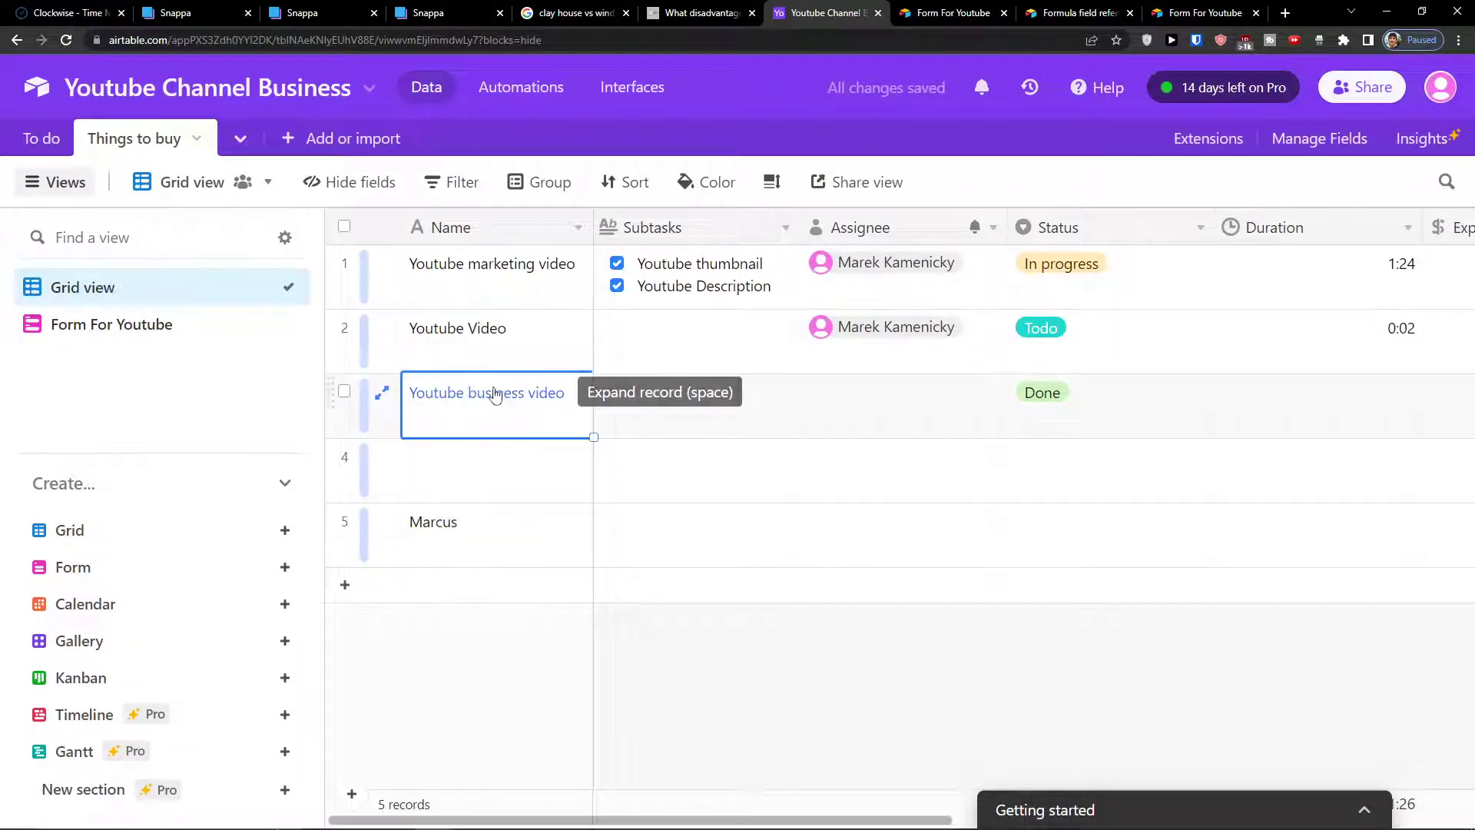
{"action": "left_click", "coordinate": [710, 714]}
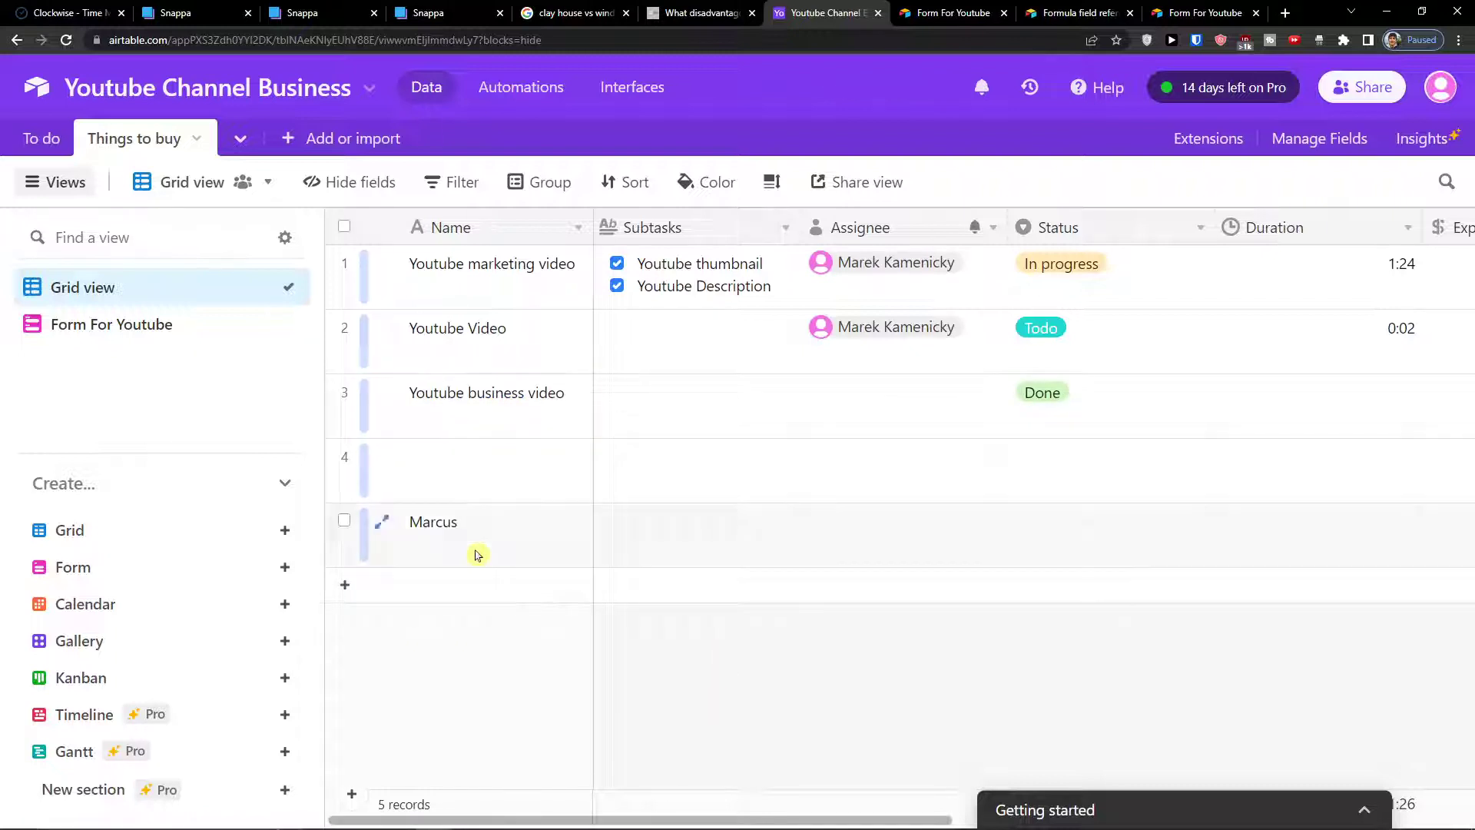
{"action": "left_click", "coordinate": [477, 551]}
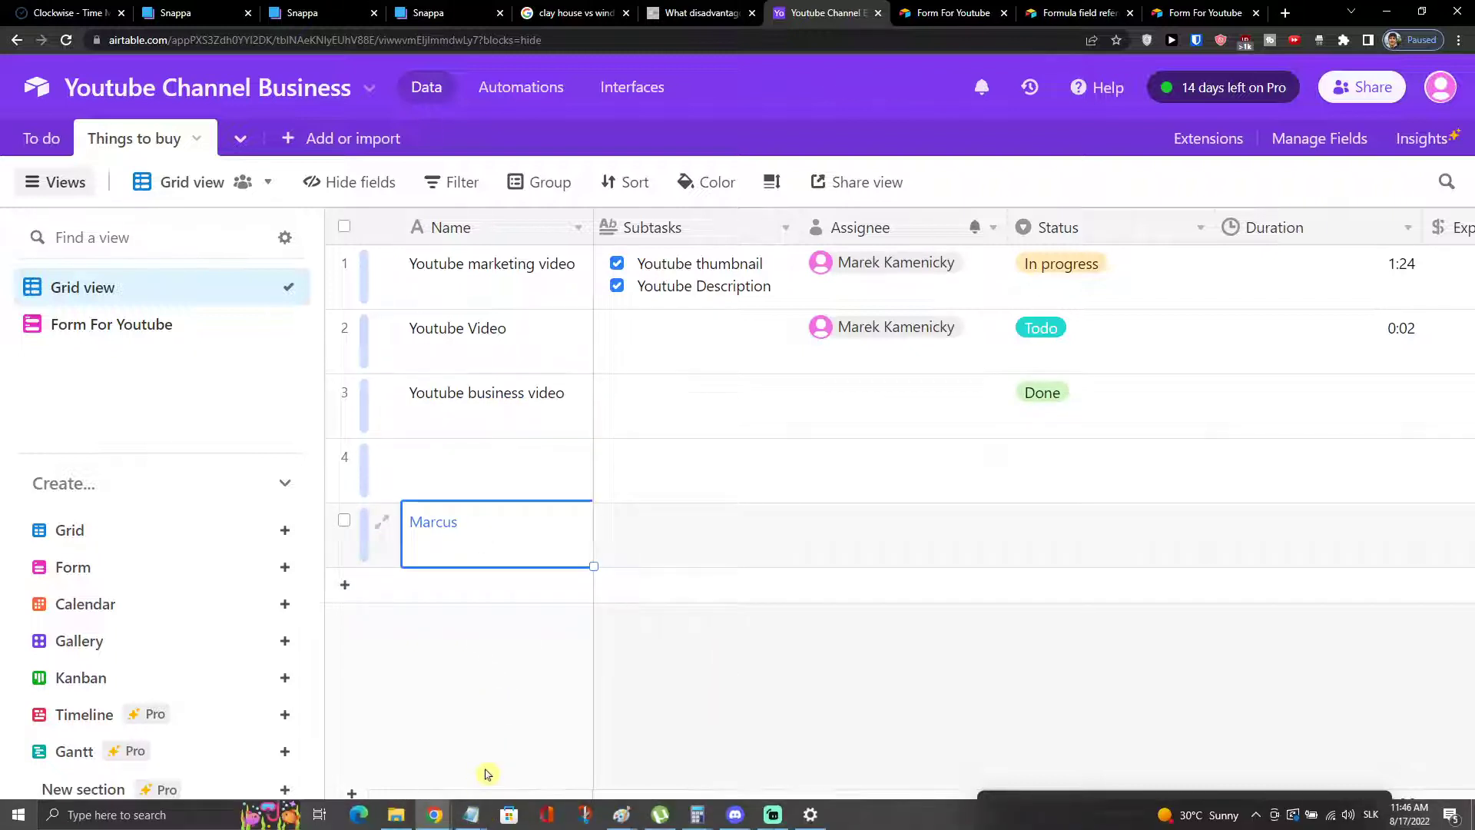
{"action": "left_click_drag", "start_coordinate": [471, 819], "coordinate": [1004, 665]}
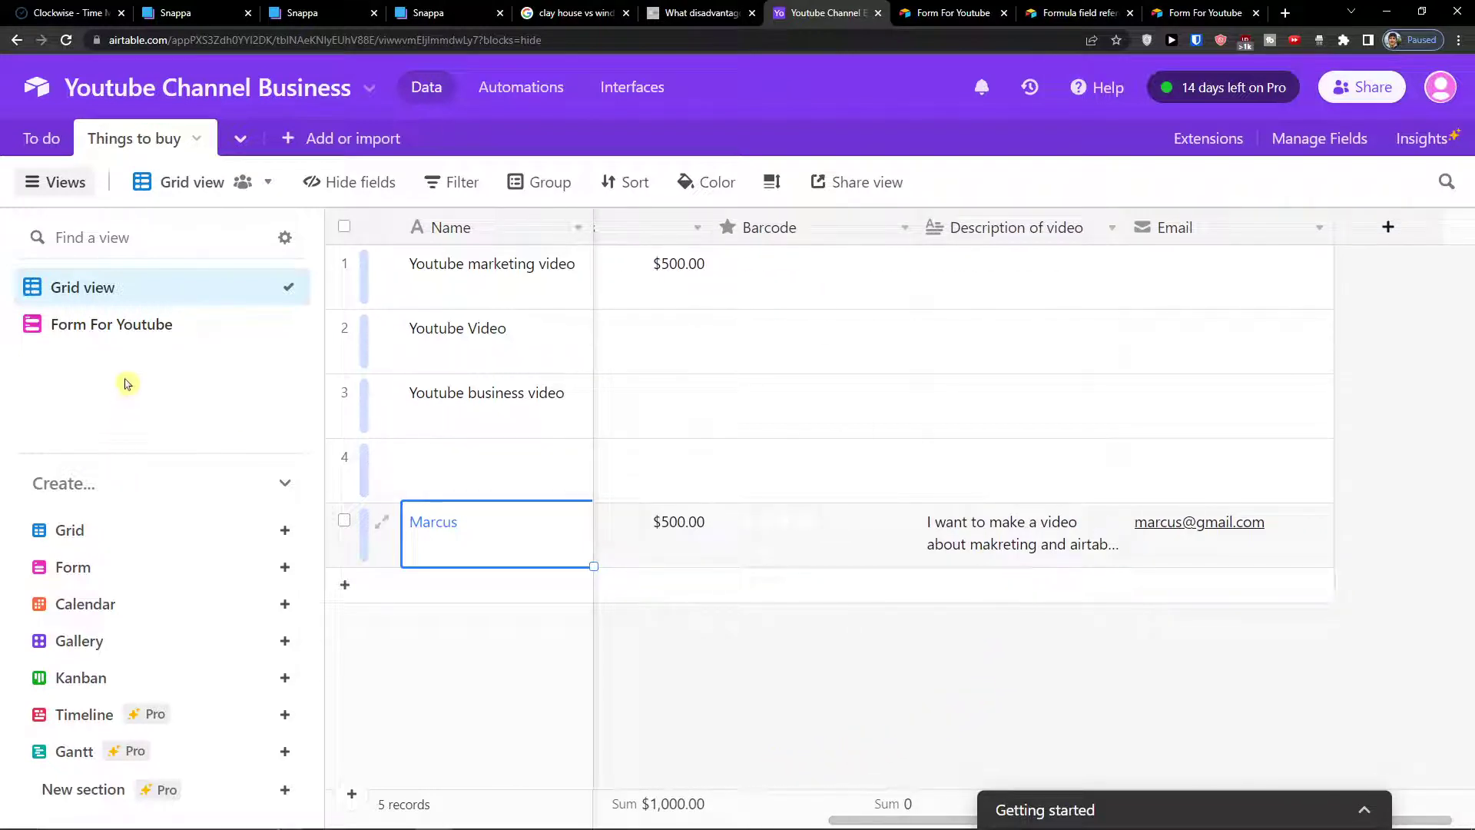
{"action": "left_click", "coordinate": [123, 329]}
{"action": "scroll", "coordinate": [834, 524], "scroll_direction": "down", "scroll_amount": 3}
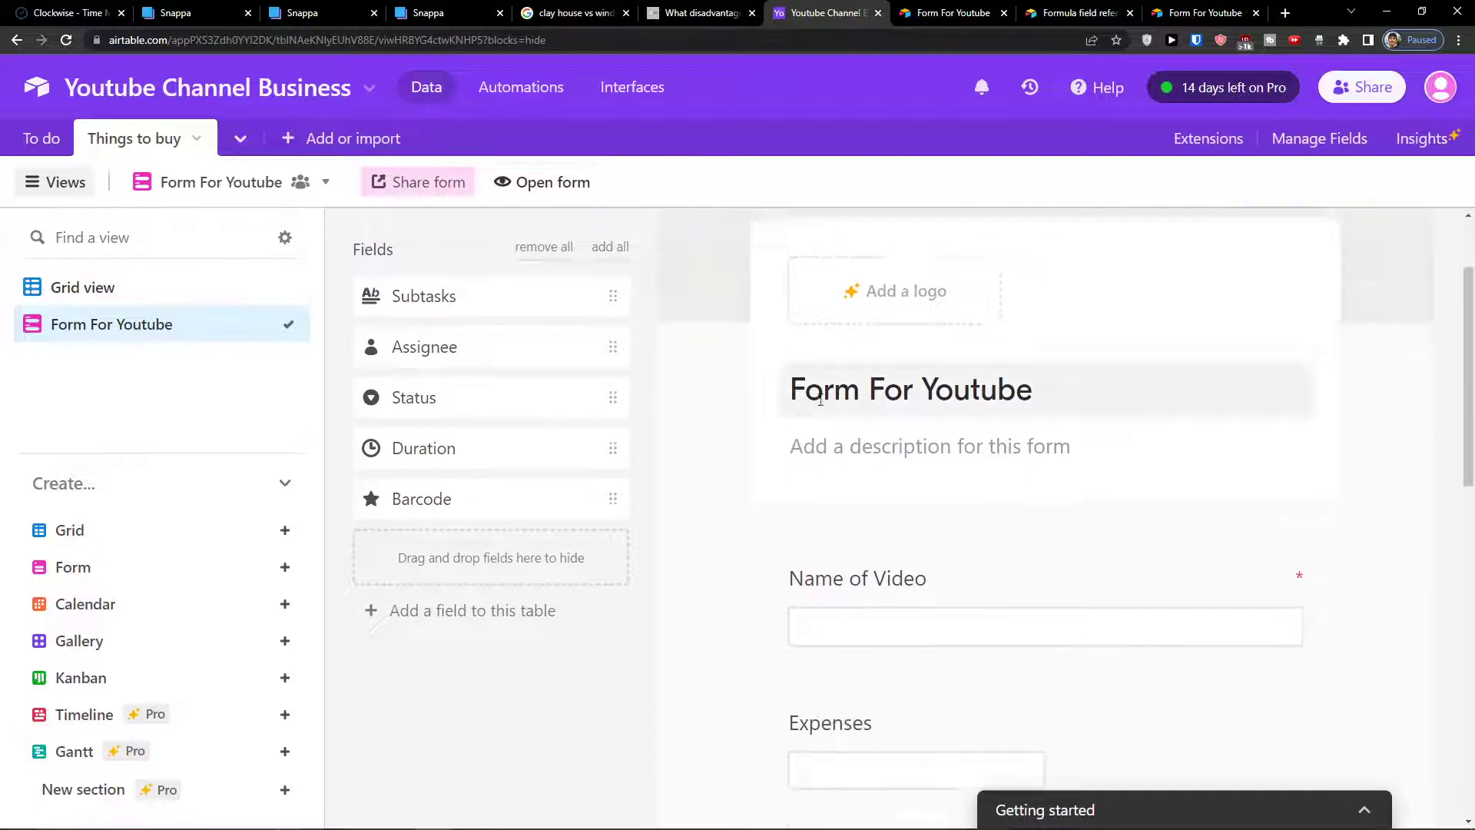
{"action": "left_click", "coordinate": [207, 292]}
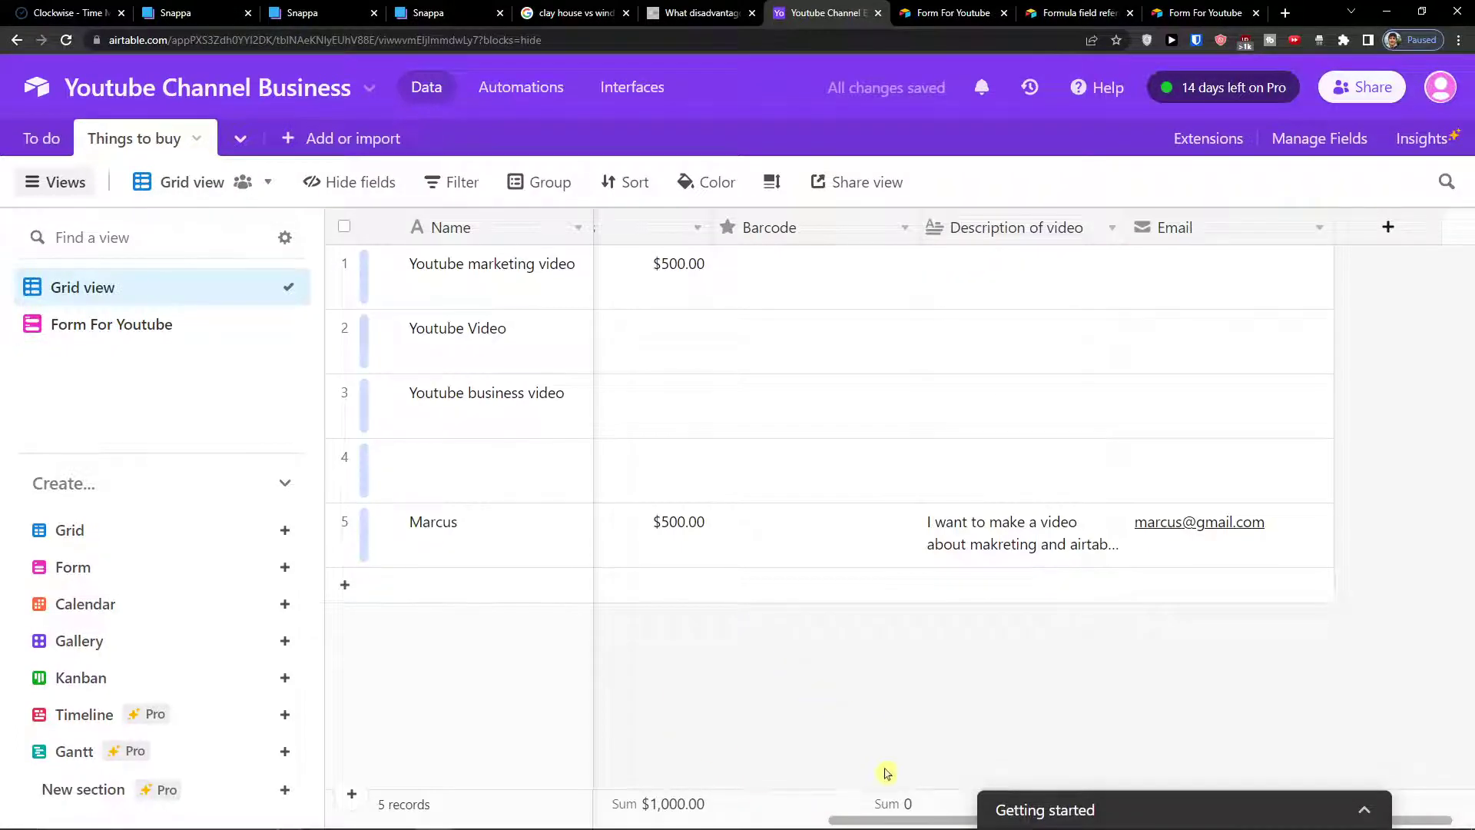
- In Form For Youtube, add new table field 'Field 10' after browsing the field types
{"action": "scroll", "coordinate": [873, 803], "scroll_direction": "left", "scroll_amount": 5}
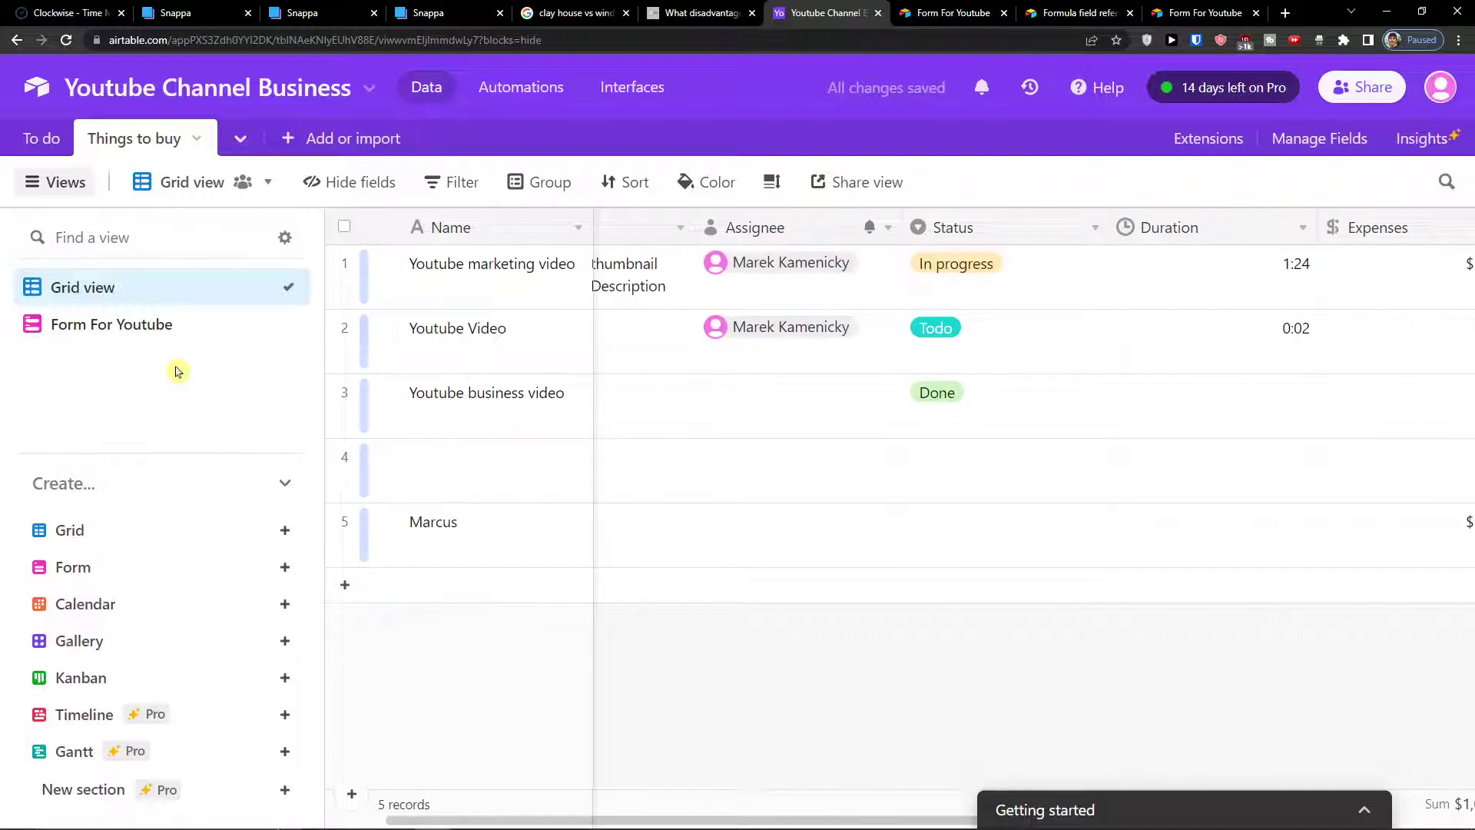
{"action": "left_click", "coordinate": [172, 328]}
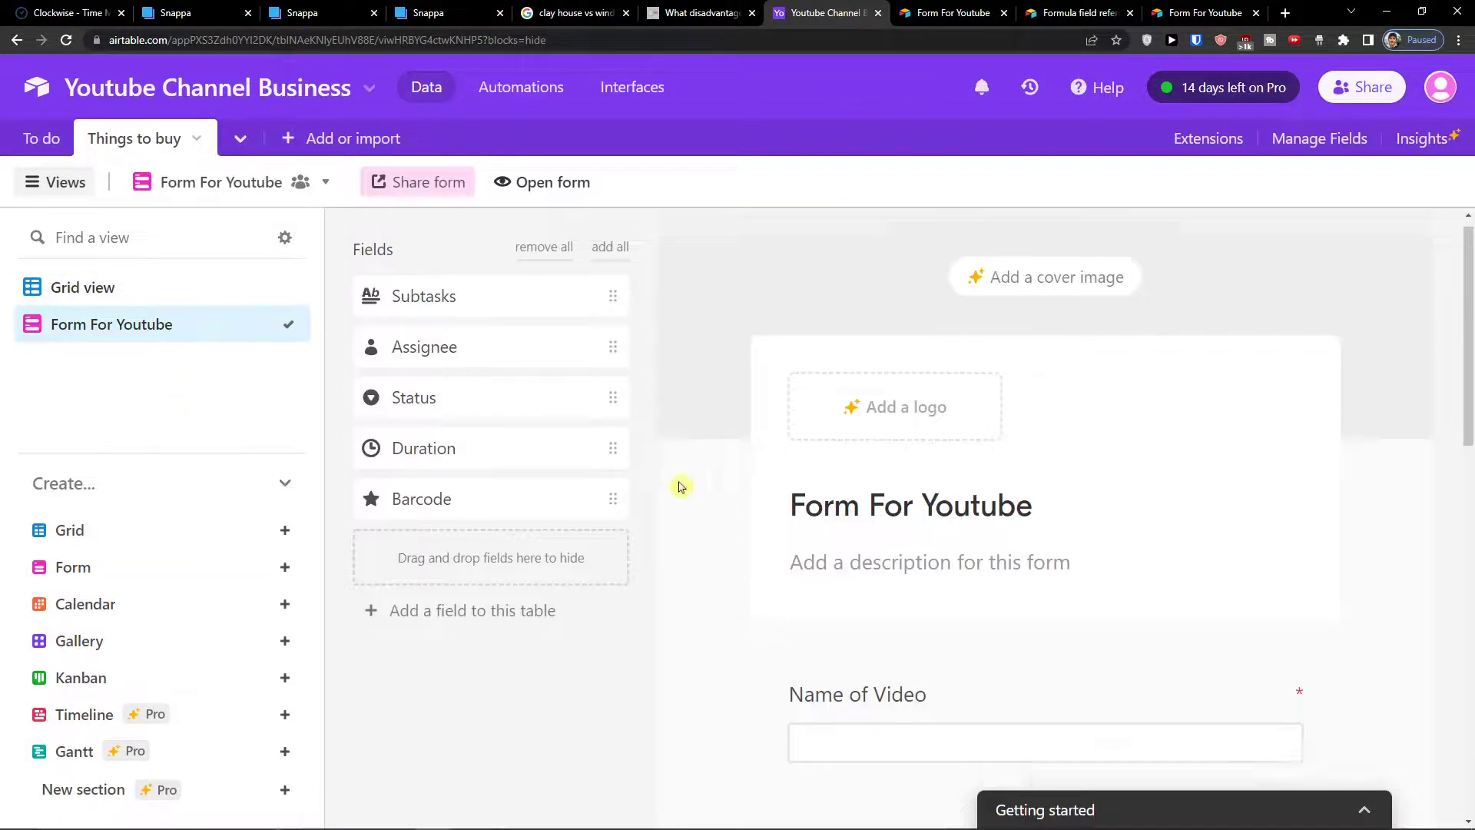
{"action": "scroll", "coordinate": [680, 486], "scroll_direction": "down", "scroll_amount": 1}
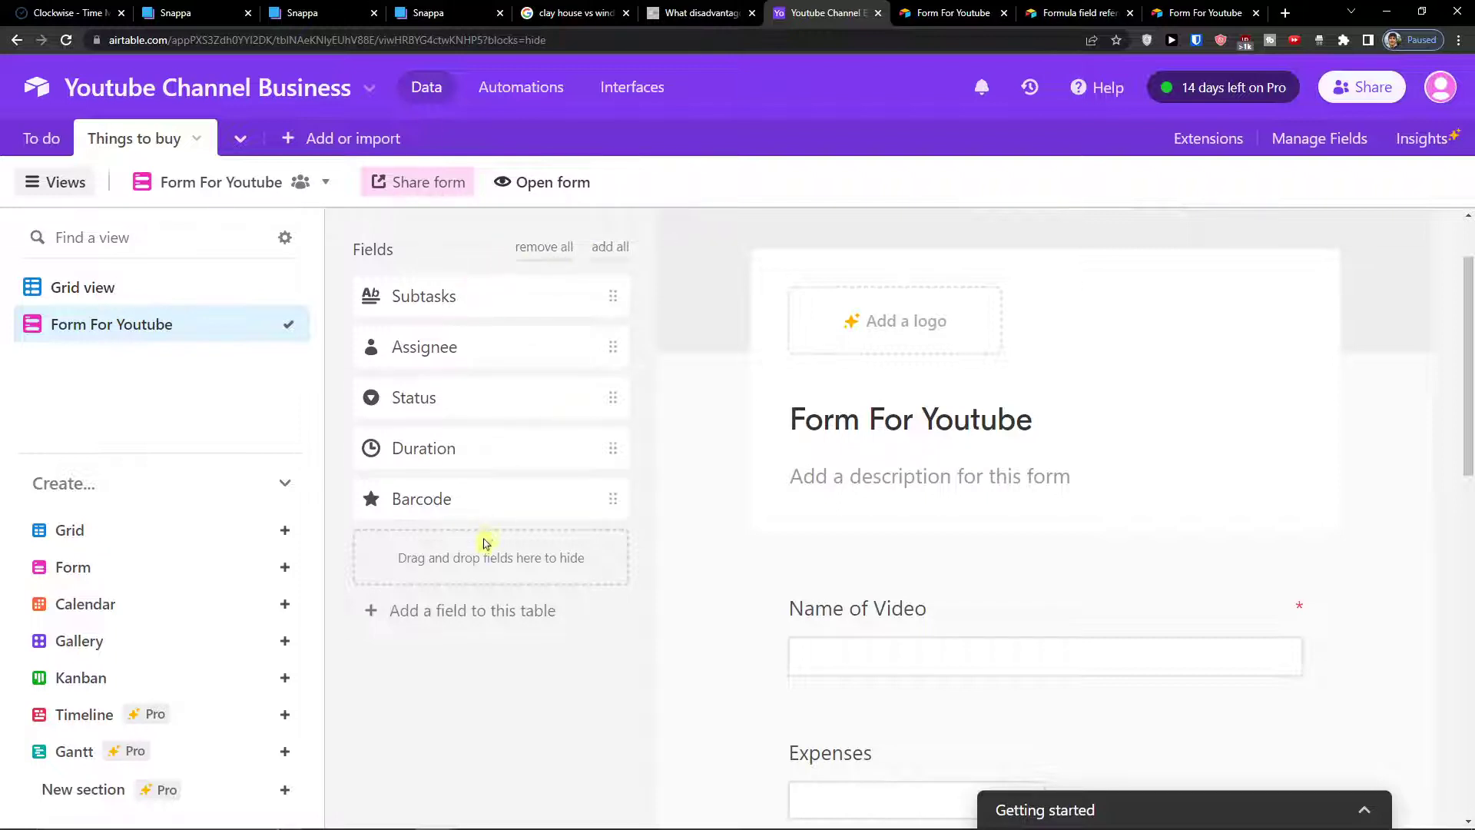
{"action": "left_click", "coordinate": [477, 611]}
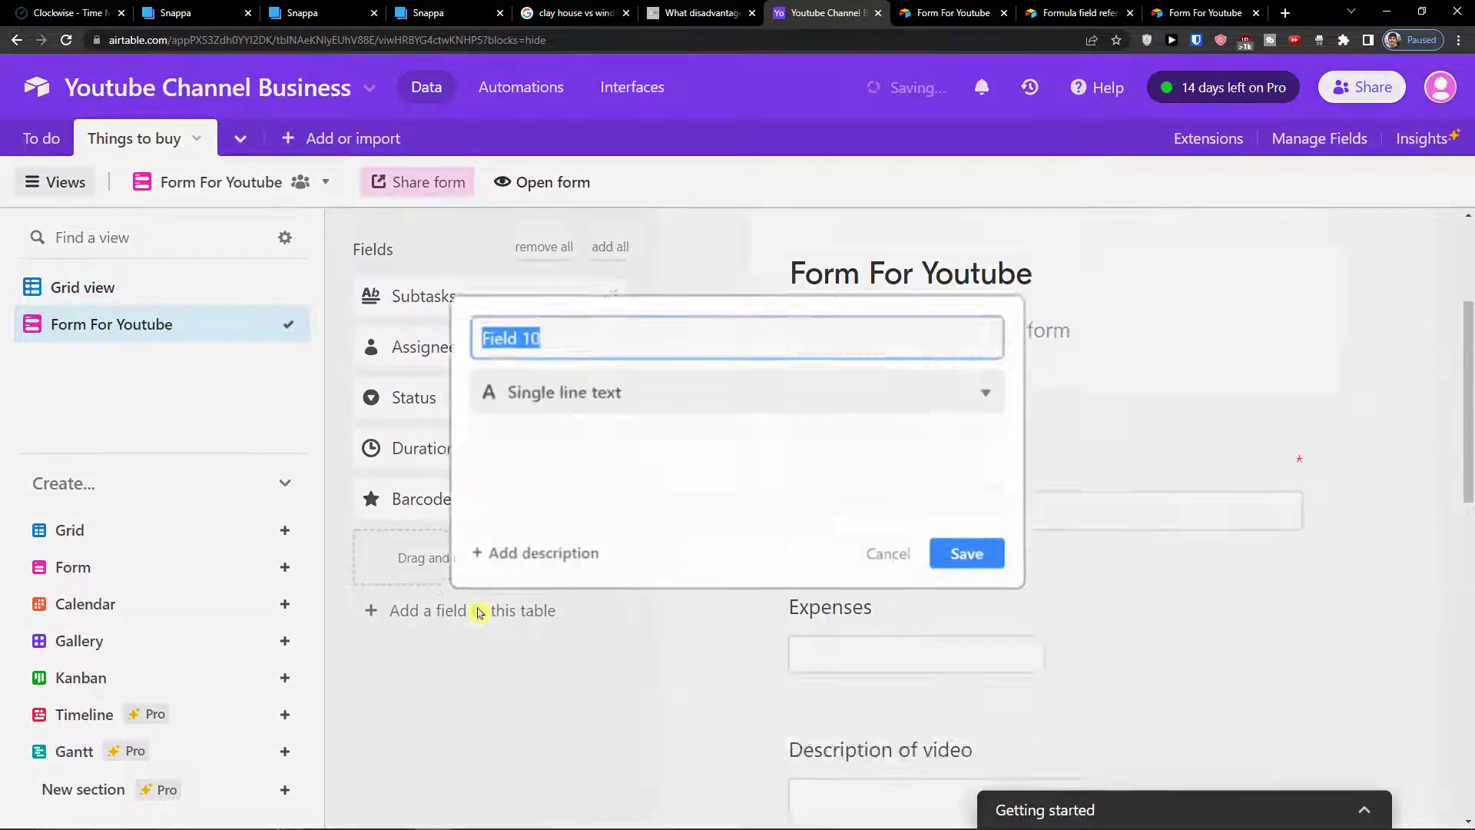
{"action": "left_click", "coordinate": [682, 388]}
{"action": "scroll", "coordinate": [698, 445], "scroll_direction": "down", "scroll_amount": 7}
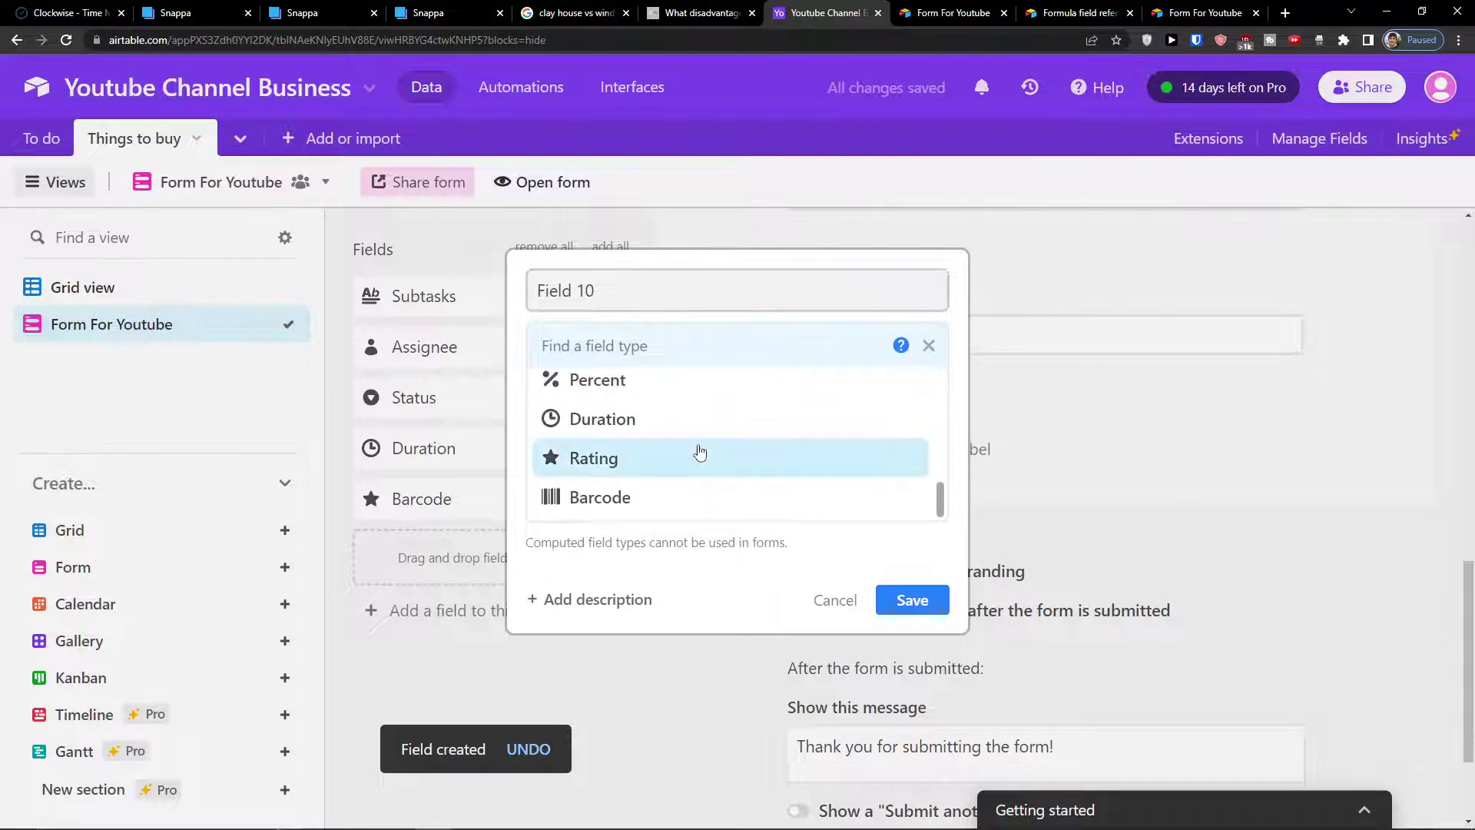
{"action": "scroll", "coordinate": [700, 453], "scroll_direction": "up", "scroll_amount": 2}
{"action": "scroll", "coordinate": [700, 453], "scroll_direction": "down", "scroll_amount": 2}
{"action": "left_click", "coordinate": [835, 600]}
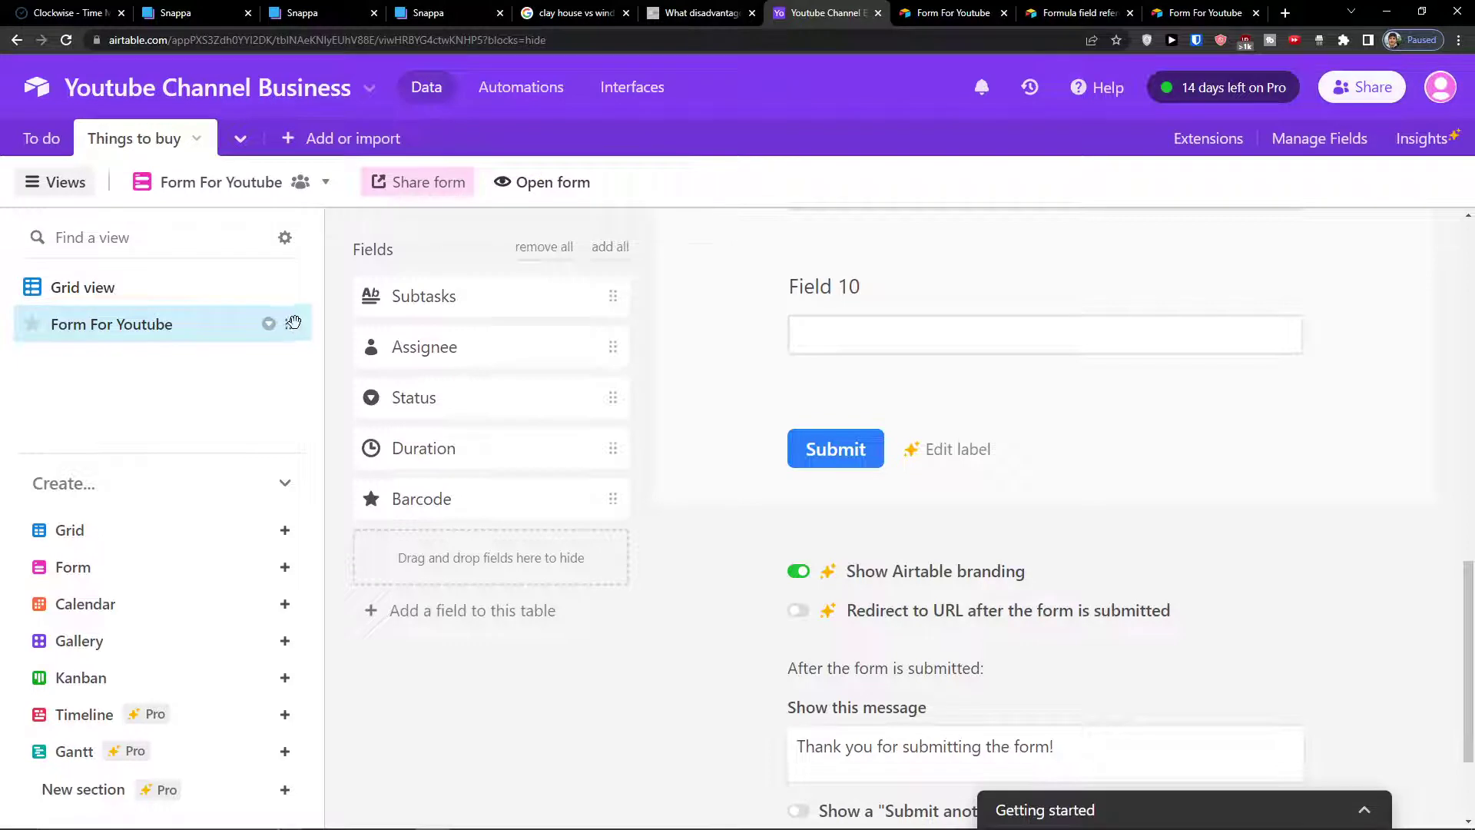
{"action": "left_click", "coordinate": [270, 326]}
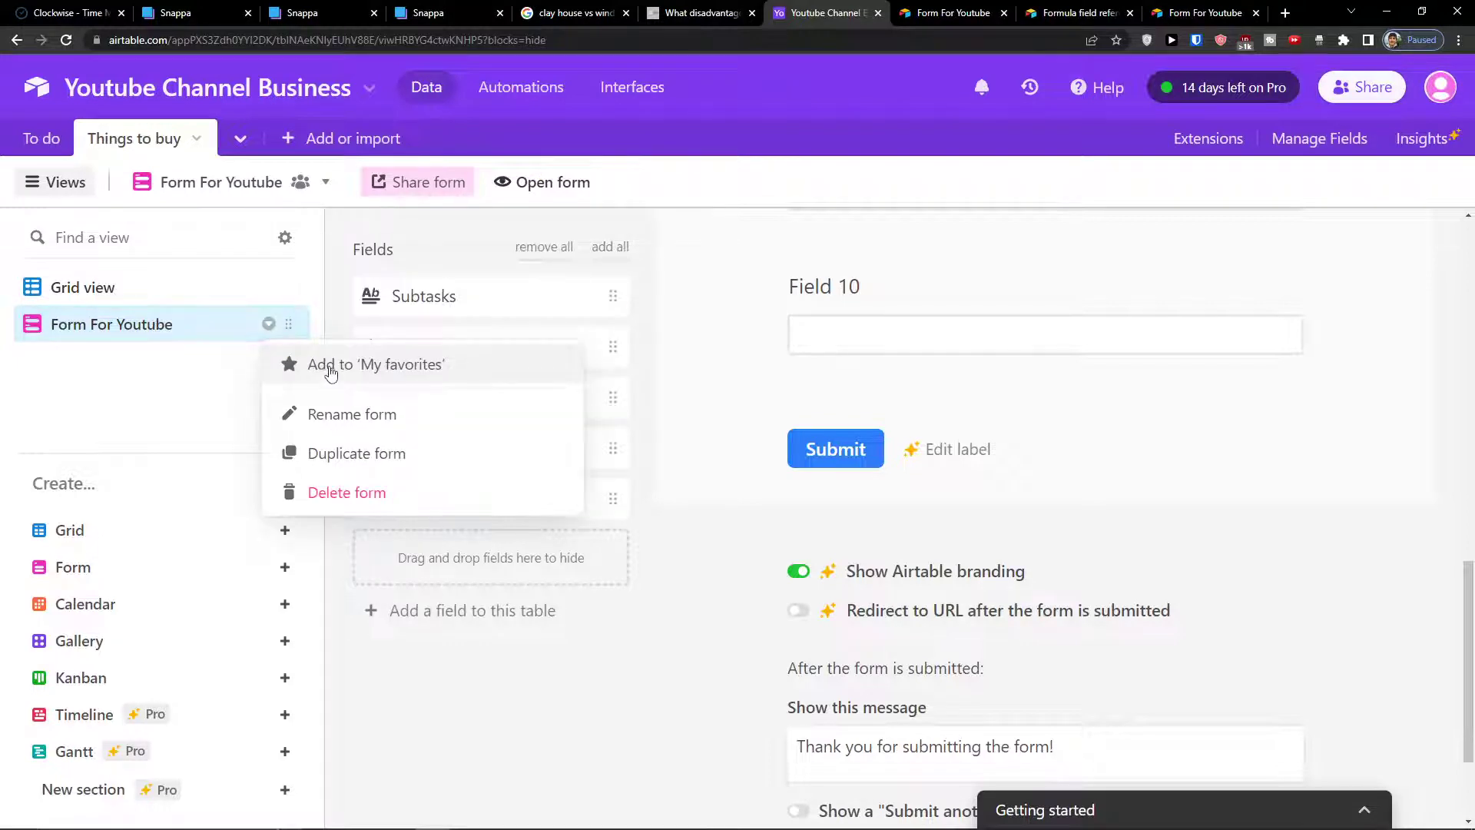
{"action": "left_click", "coordinate": [205, 405]}
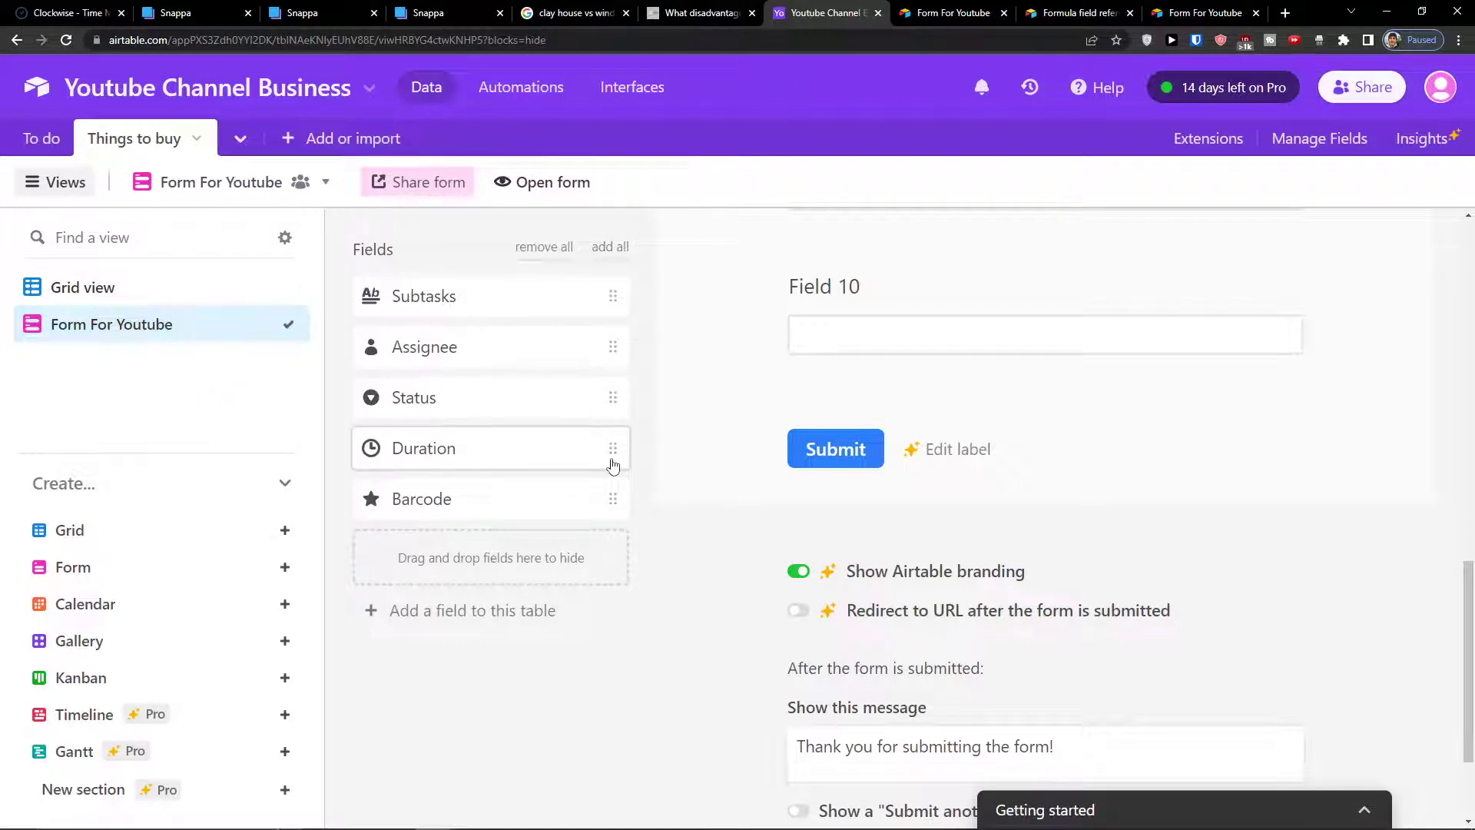
{"action": "scroll", "coordinate": [722, 459], "scroll_direction": "up", "scroll_amount": 5}
{"action": "scroll", "coordinate": [729, 454], "scroll_direction": "up", "scroll_amount": 5}
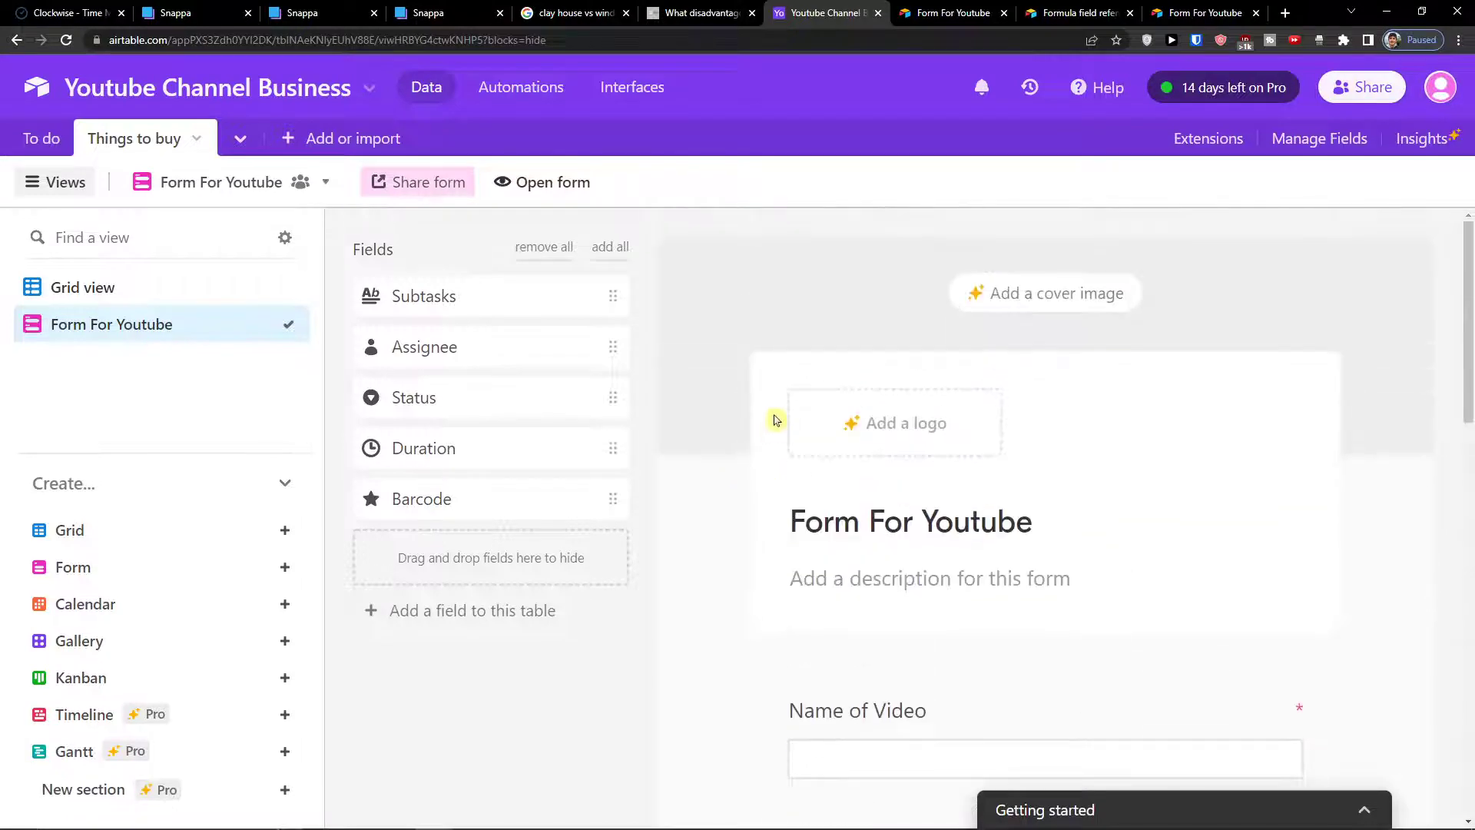
{"action": "scroll", "coordinate": [864, 459], "scroll_direction": "down", "scroll_amount": 8}
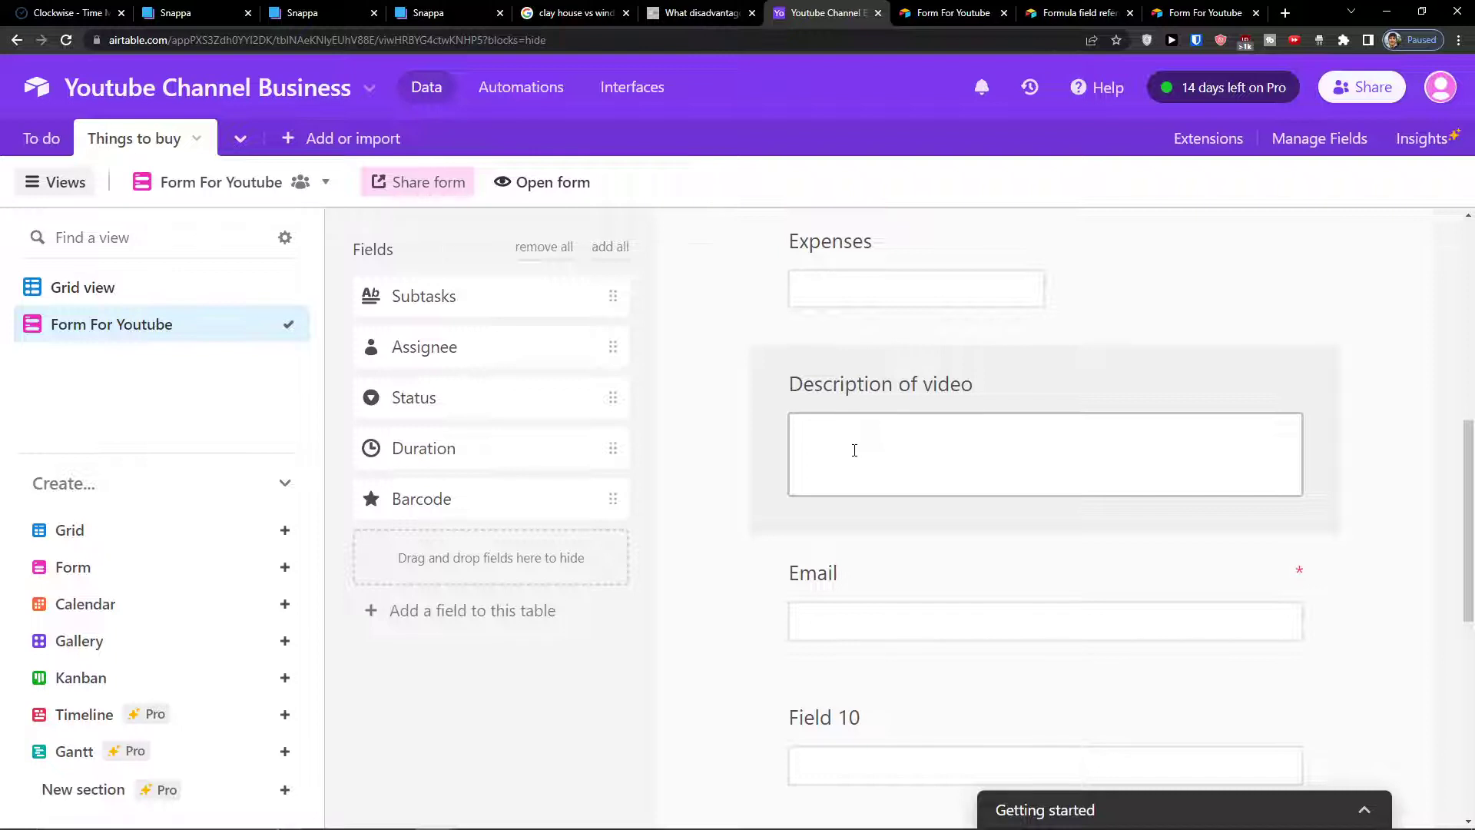
{"action": "left_click", "coordinate": [895, 386]}
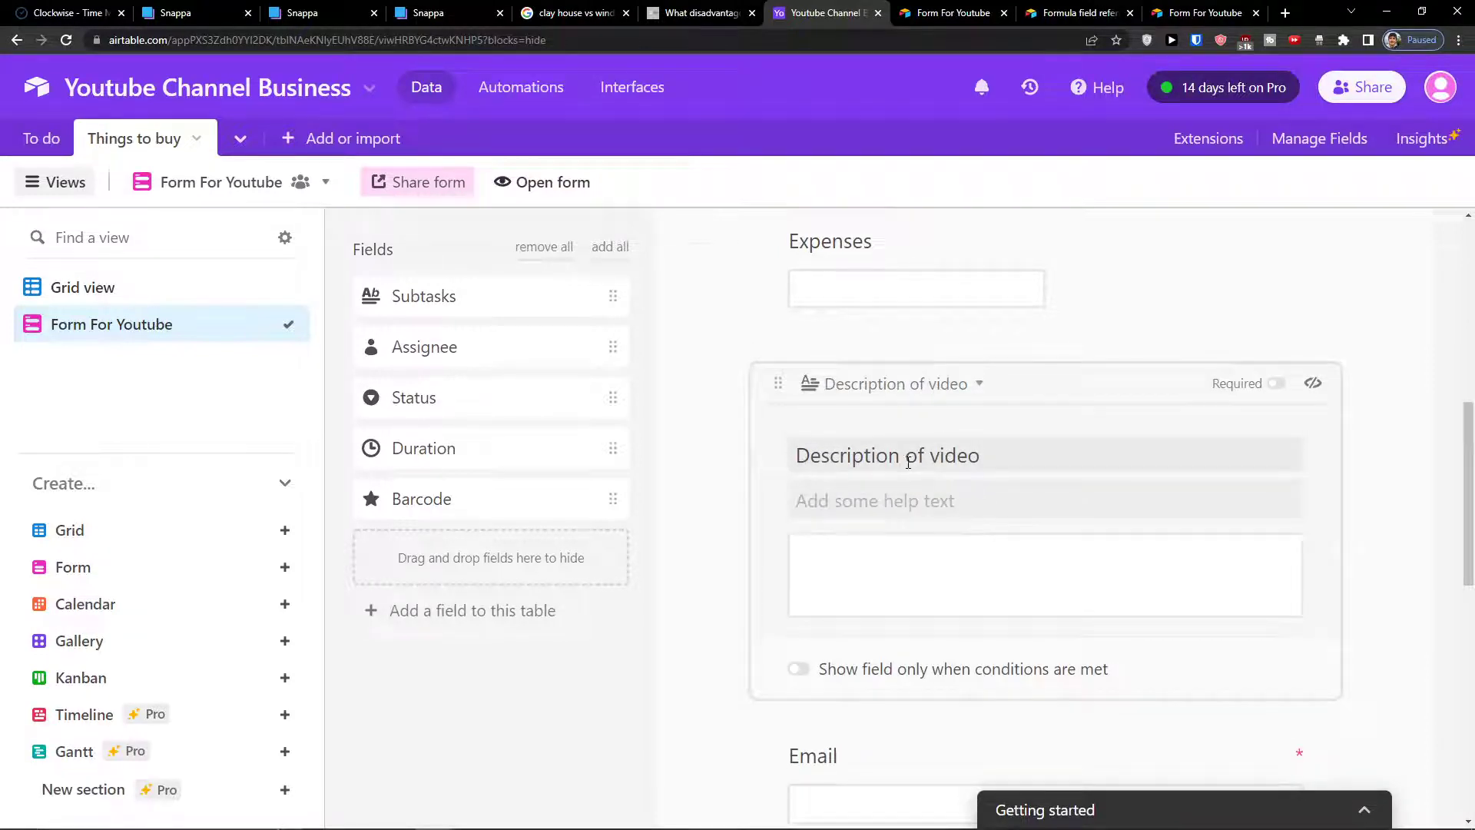
- Retitle 'Description of video' to 'Description of problem', testing Status on the form then re-hiding it
{"action": "left_click_drag", "start_coordinate": [905, 462], "coordinate": [1015, 467]}
{"action": "type", "text": "problem"}
{"action": "left_click_drag", "start_coordinate": [477, 401], "coordinate": [830, 392]}
{"action": "scroll", "coordinate": [751, 478], "scroll_direction": "down", "scroll_amount": 4}
{"action": "scroll", "coordinate": [707, 483], "scroll_direction": "up", "scroll_amount": 4}
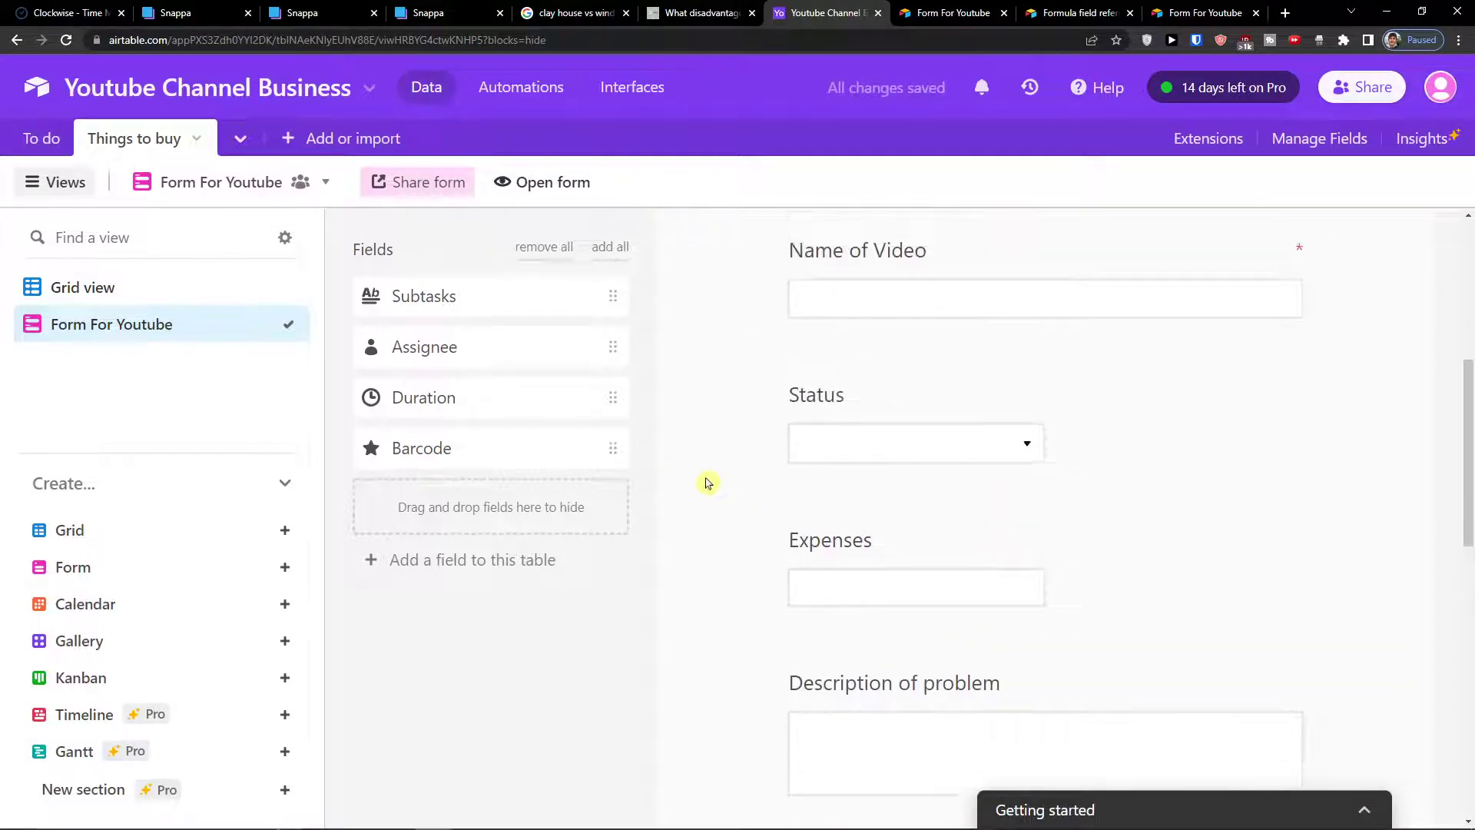
{"action": "left_click", "coordinate": [928, 445]}
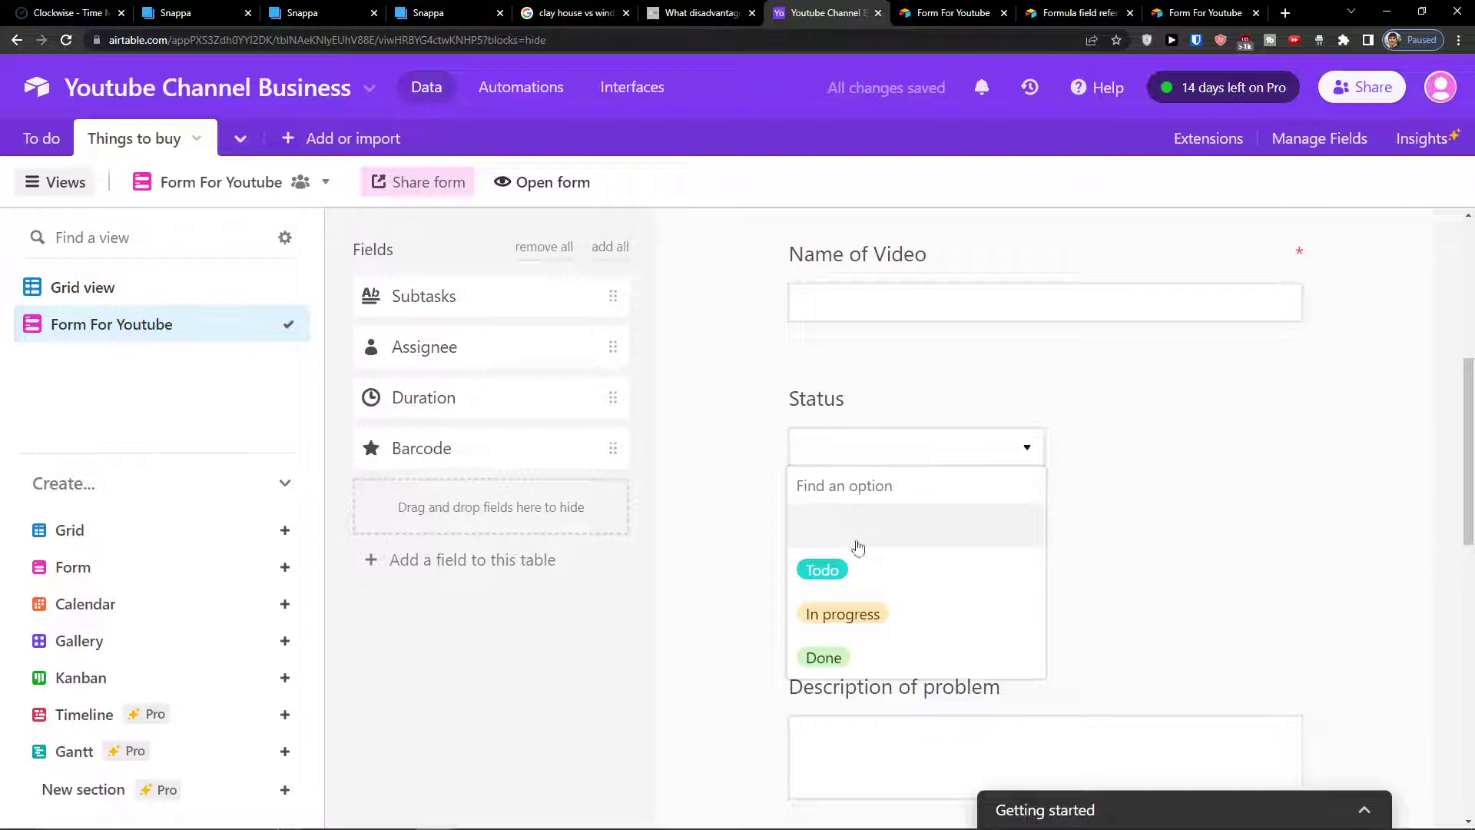
{"action": "left_click", "coordinate": [820, 447]}
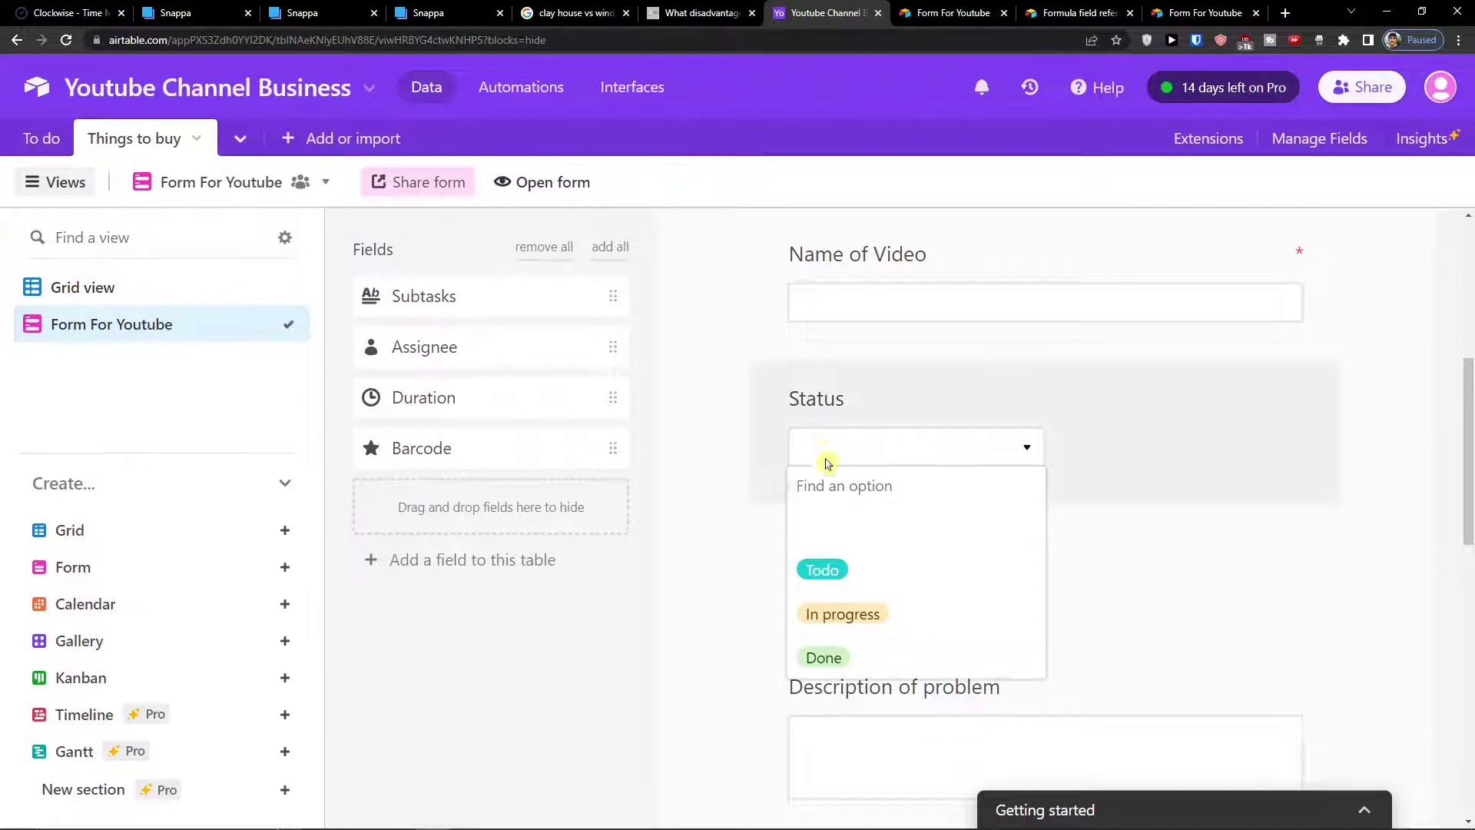
{"action": "left_click_drag", "start_coordinate": [882, 412], "coordinate": [537, 379]}
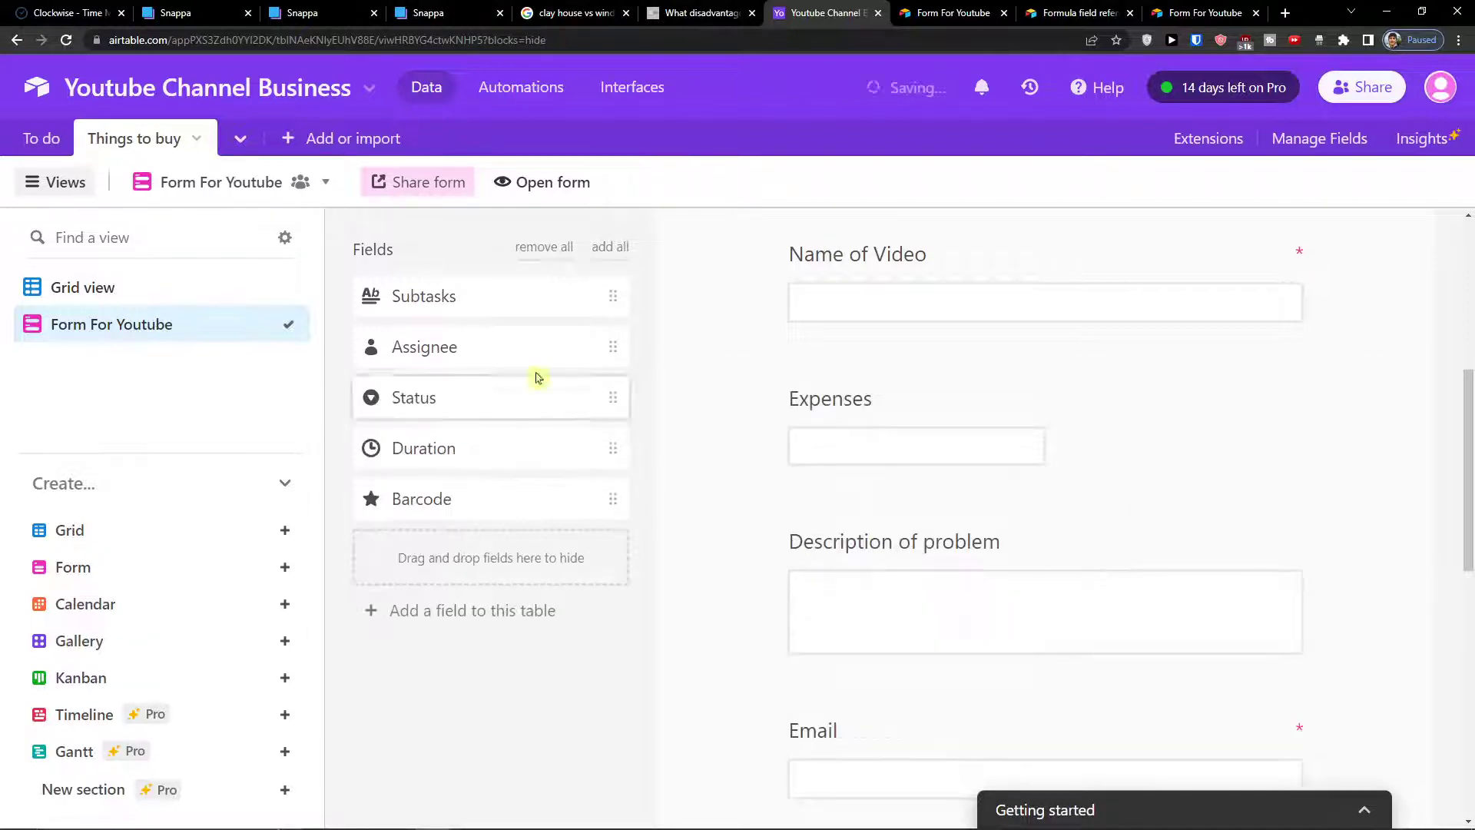
{"action": "left_click", "coordinate": [238, 300]}
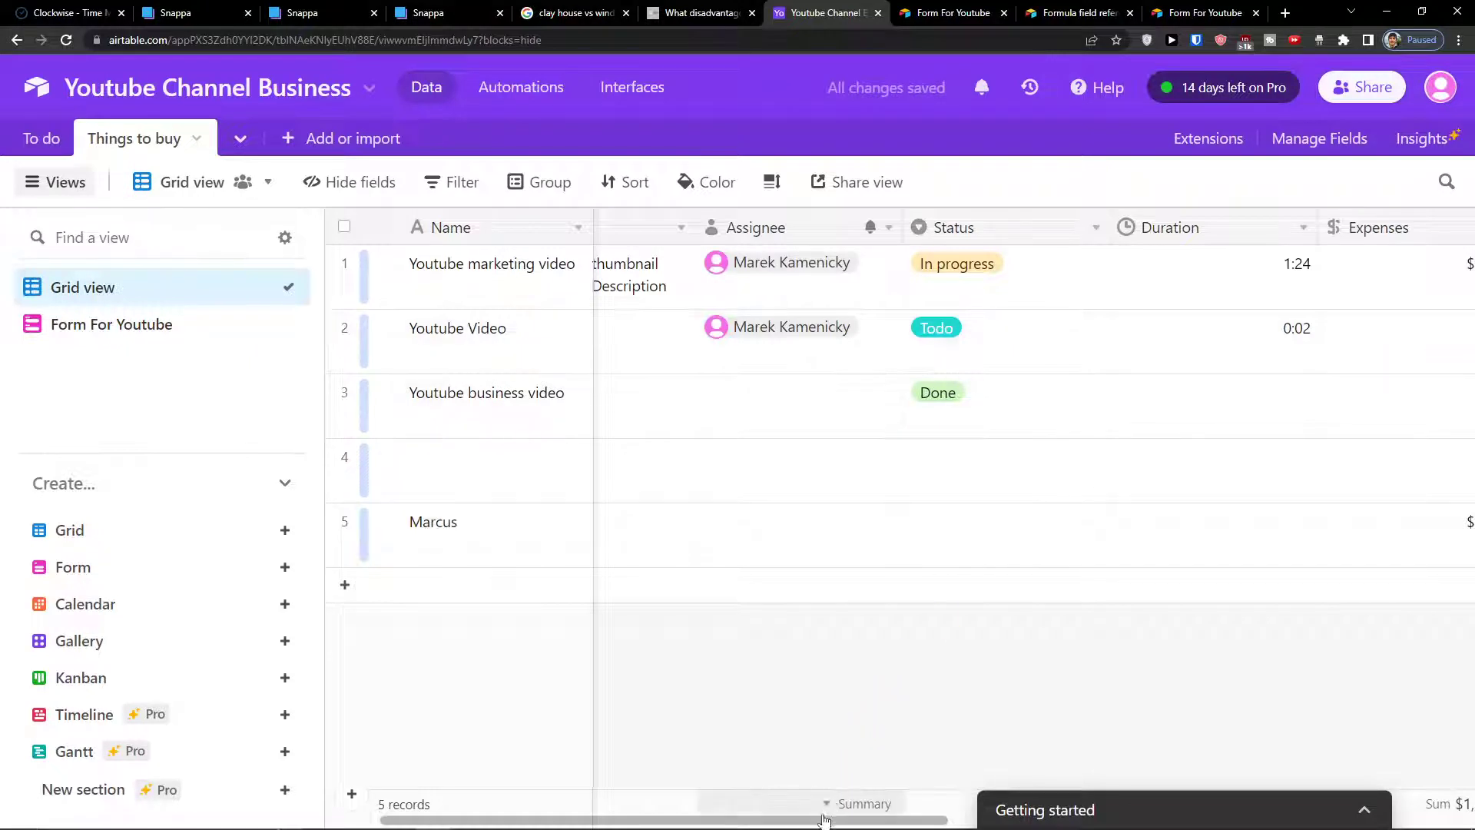
- Add a field named 'single' to the table, then delete it
{"action": "left_click_drag", "start_coordinate": [824, 821], "coordinate": [1326, 725]}
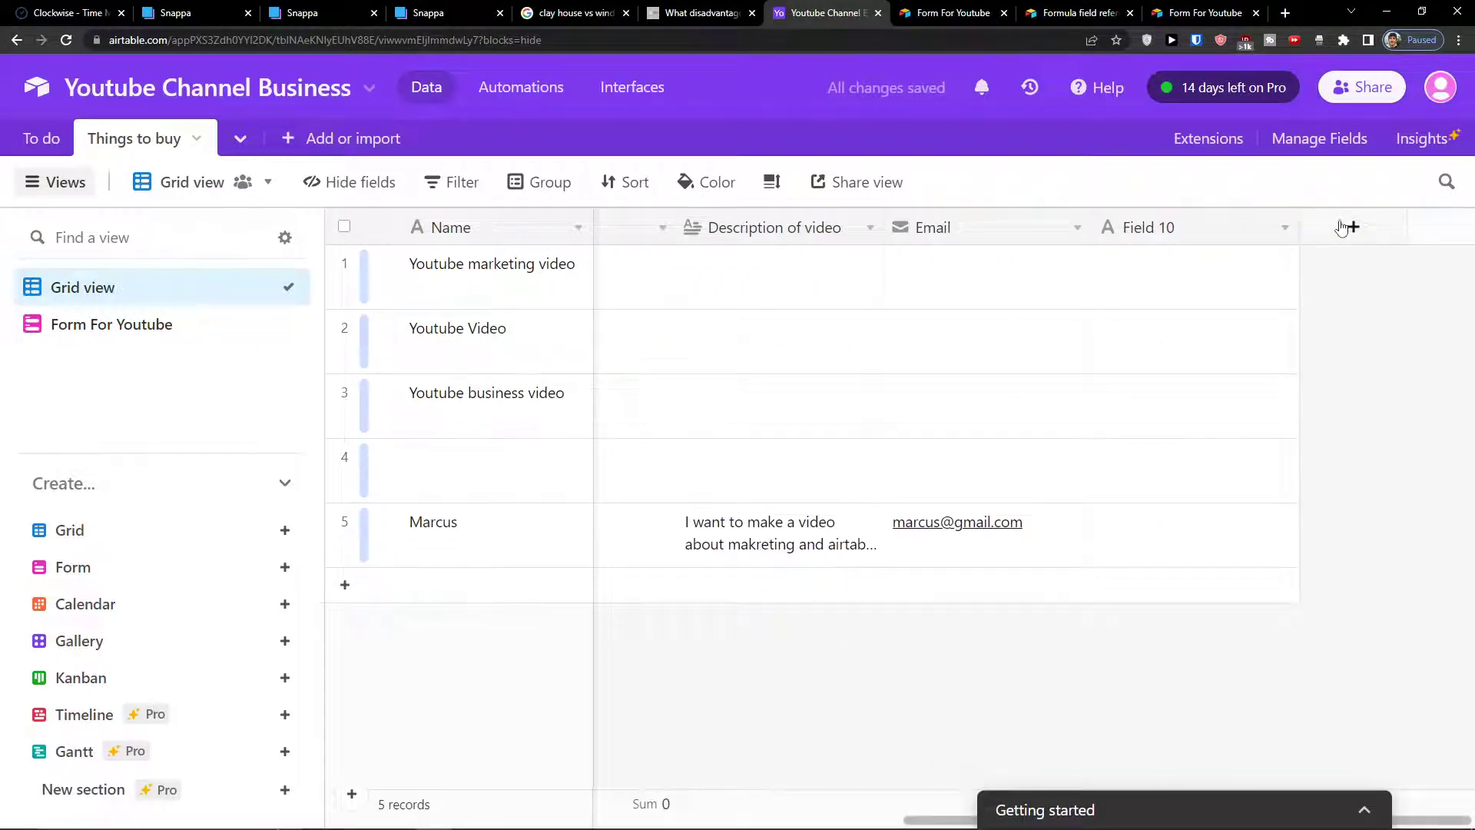
{"action": "left_click", "coordinate": [1351, 227]}
{"action": "type", "text": "pri"}
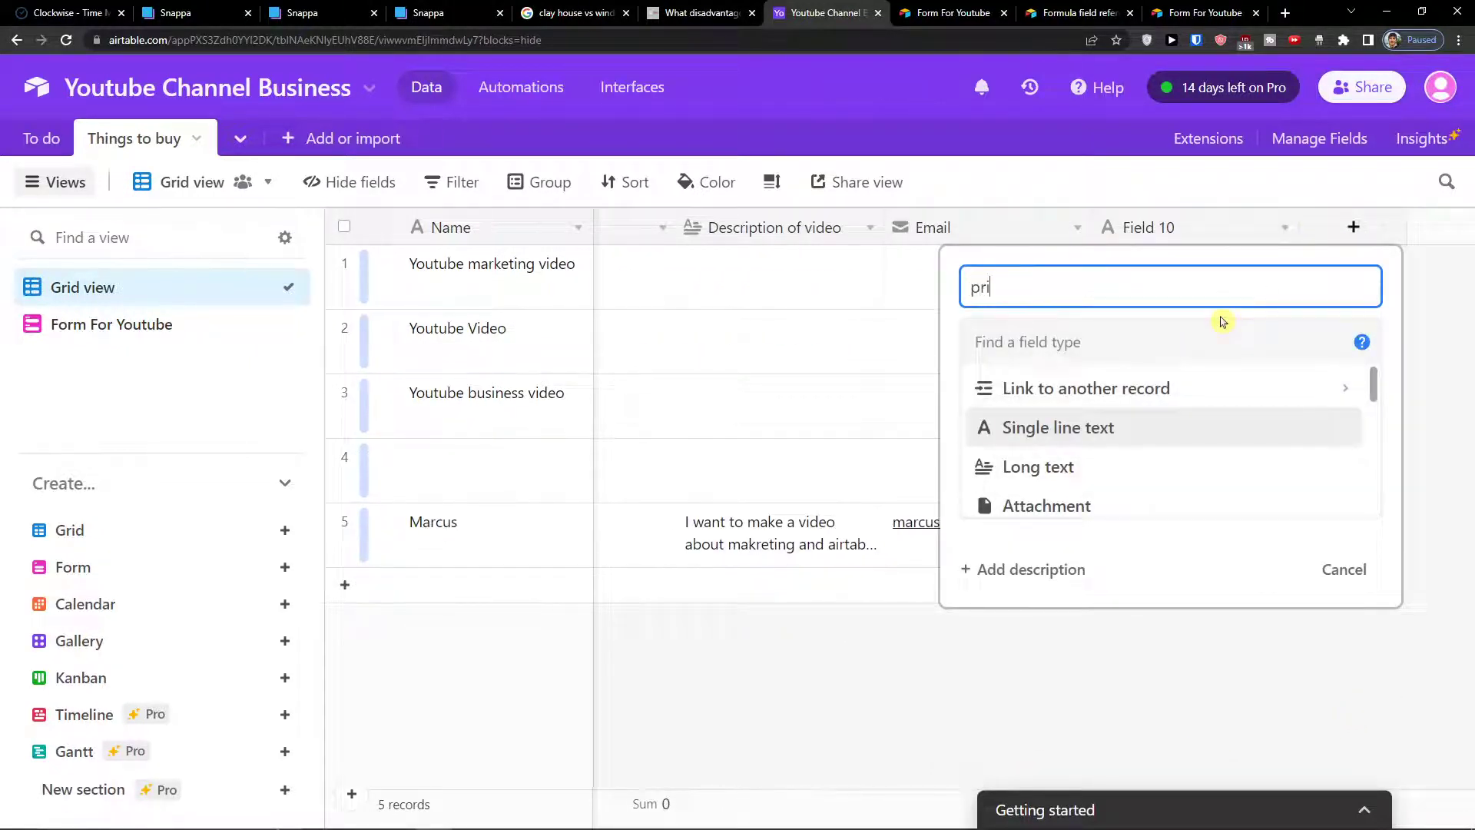
{"action": "key", "text": "BackSpace"}
{"action": "type", "text": "single"}
{"action": "key", "text": "Return"}
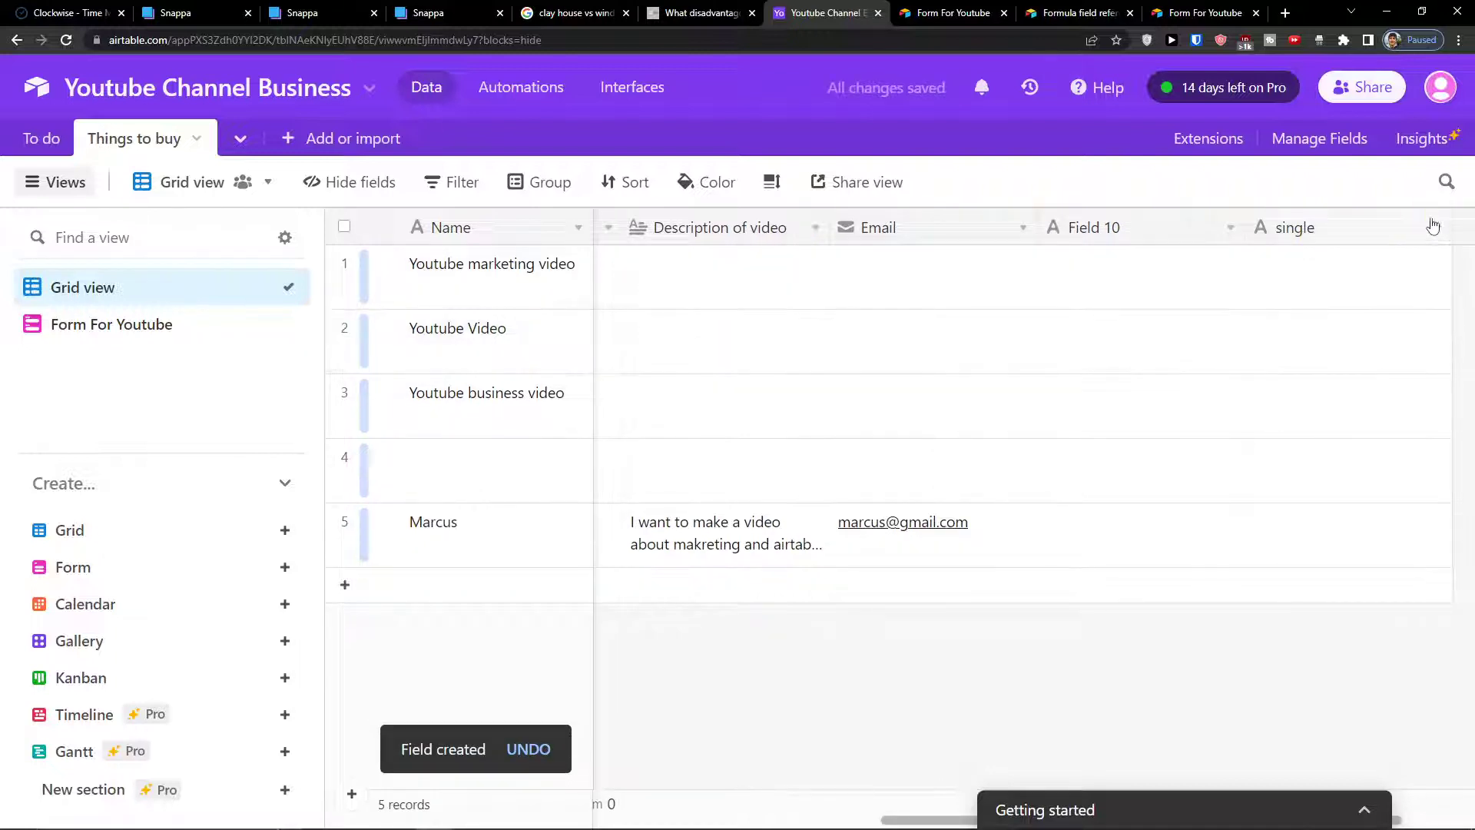
{"action": "left_click", "coordinate": [1435, 227]}
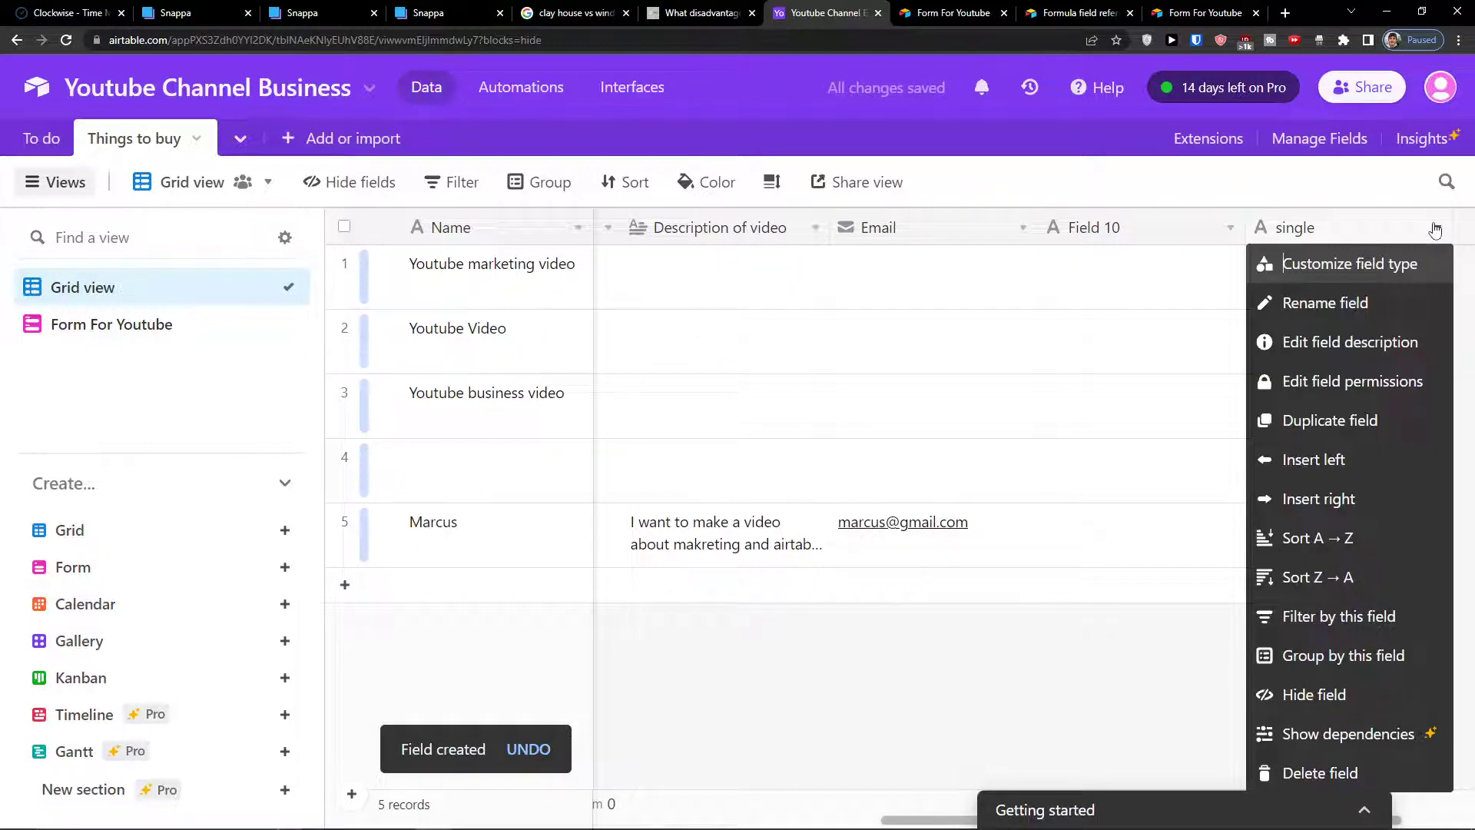
{"action": "left_click", "coordinate": [1313, 772]}
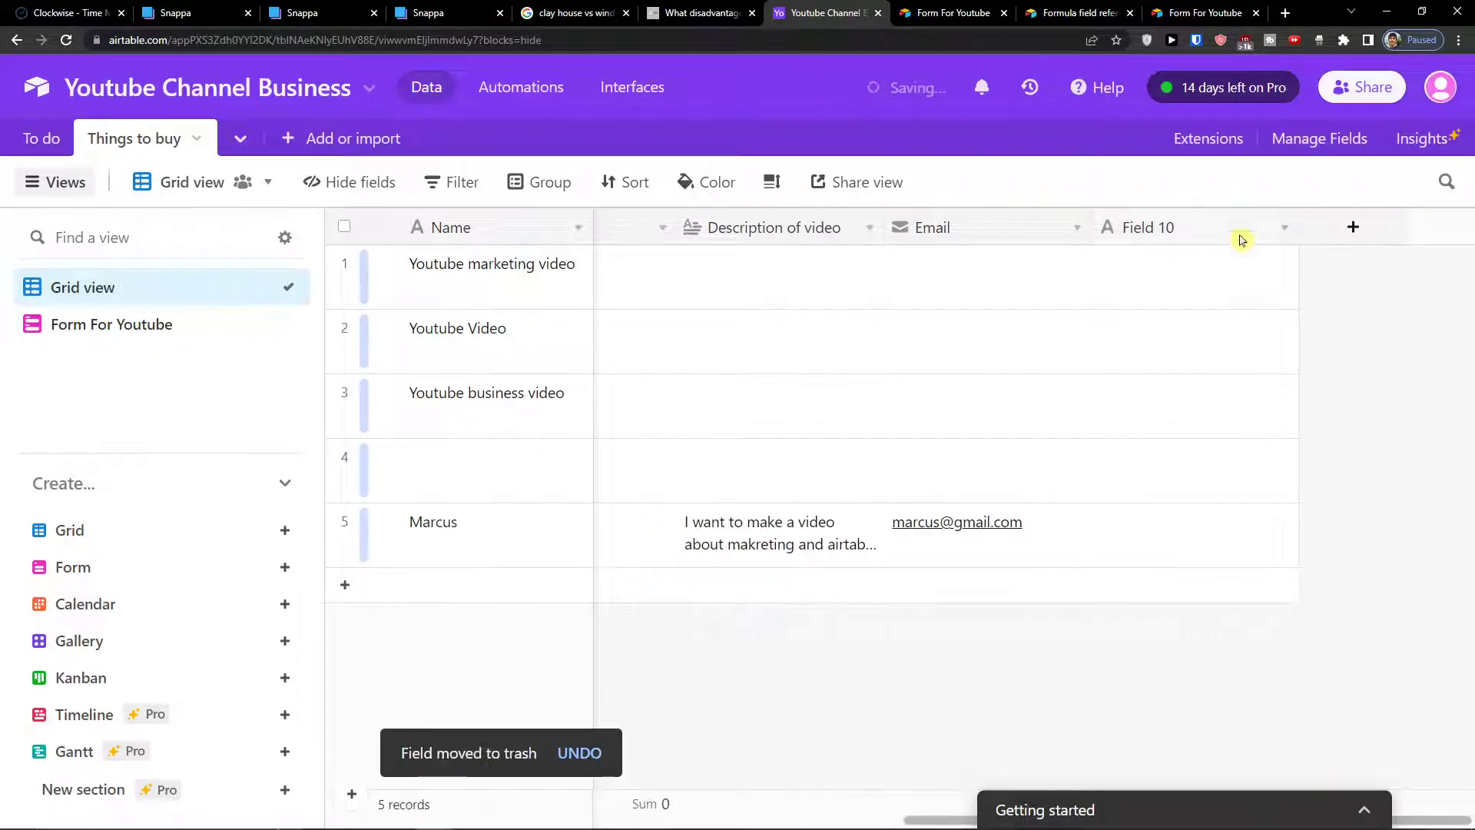
- Start a new single-select field and name it Priority
{"action": "left_click", "coordinate": [1353, 226]}
{"action": "scroll", "coordinate": [1209, 471], "scroll_direction": "down", "scroll_amount": 3}
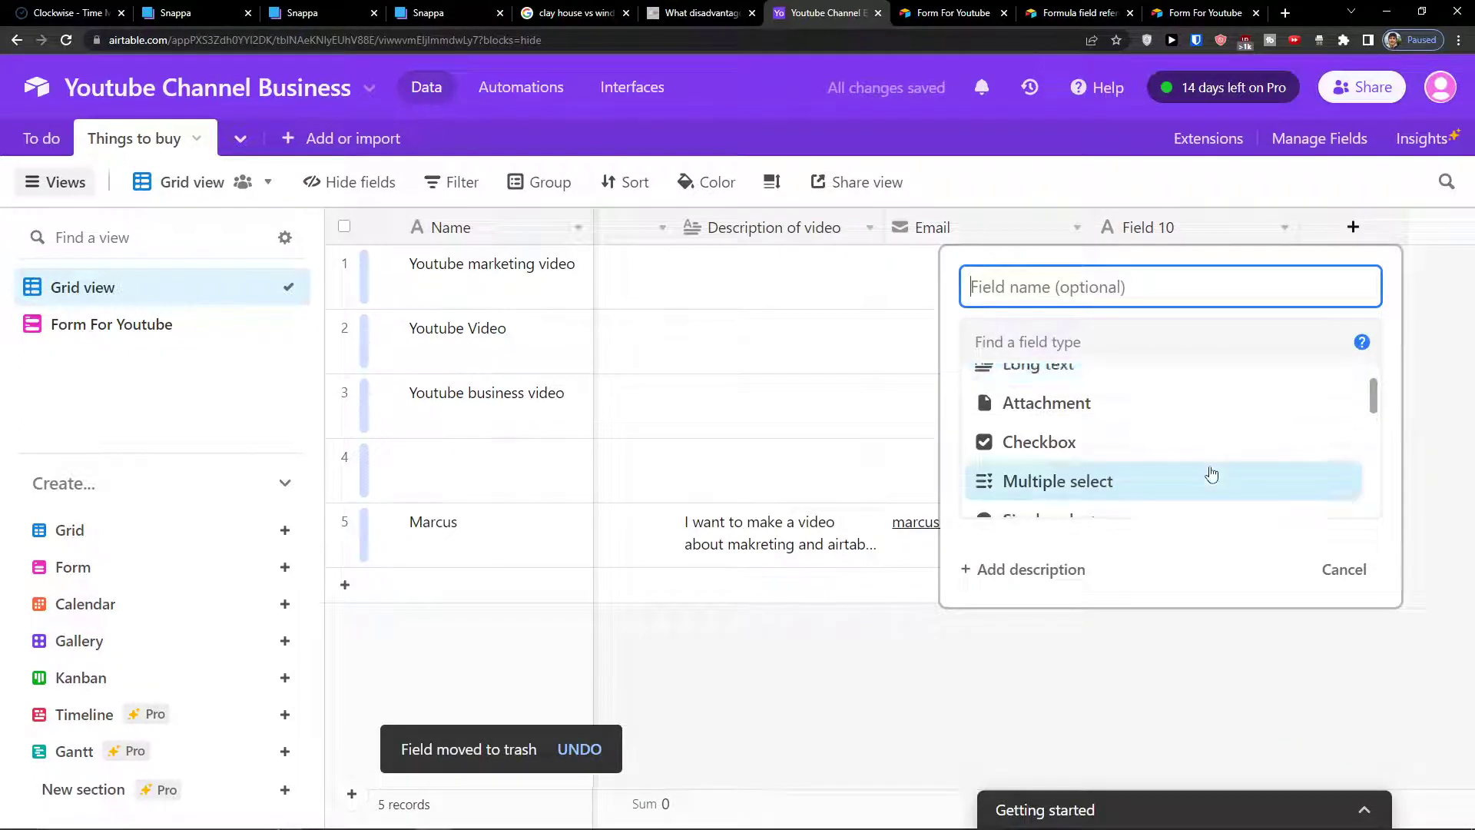
{"action": "scroll", "coordinate": [1205, 472], "scroll_direction": "up", "scroll_amount": 1}
{"action": "scroll", "coordinate": [1205, 472], "scroll_direction": "down", "scroll_amount": 2}
{"action": "left_click", "coordinate": [1159, 418]}
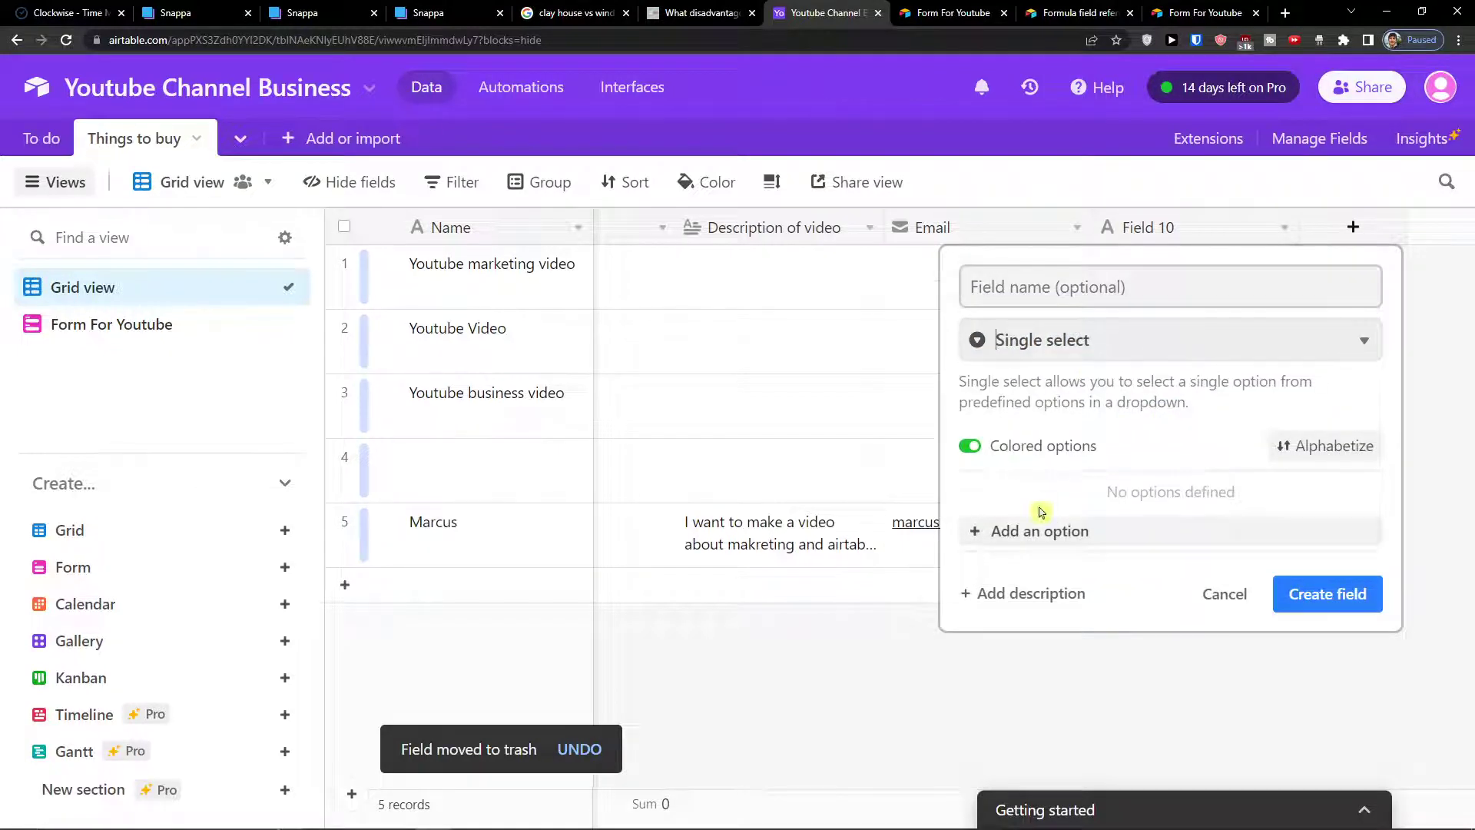
{"action": "left_click", "coordinate": [1031, 529]}
{"action": "left_click", "coordinate": [1004, 270]}
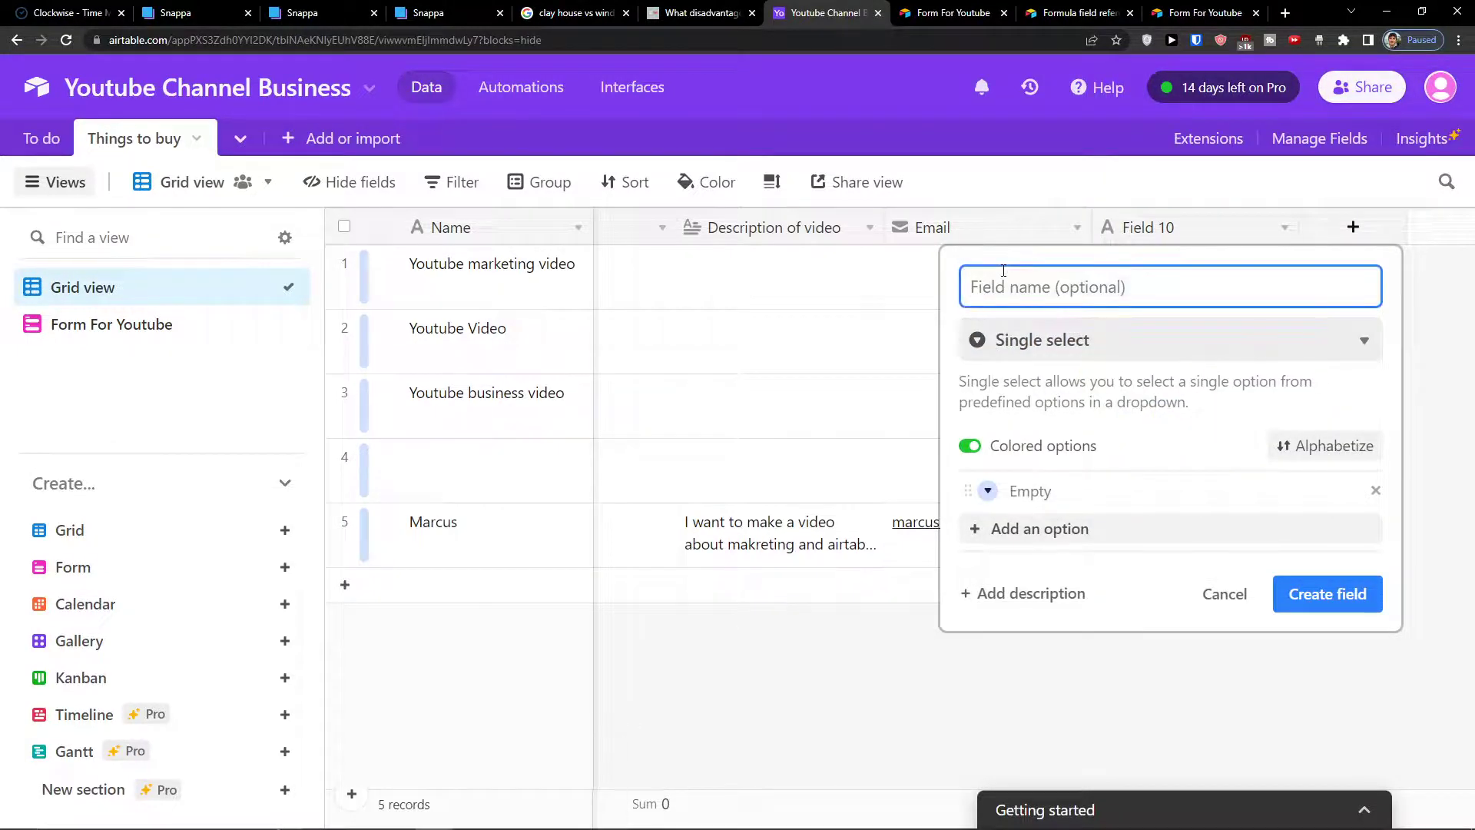
{"action": "type", "text": "Pi"}
{"action": "type", "text": "iority"}
- Give Priority the choices High, Medium and Low, colouring High red
{"action": "left_click", "coordinate": [1030, 492]}
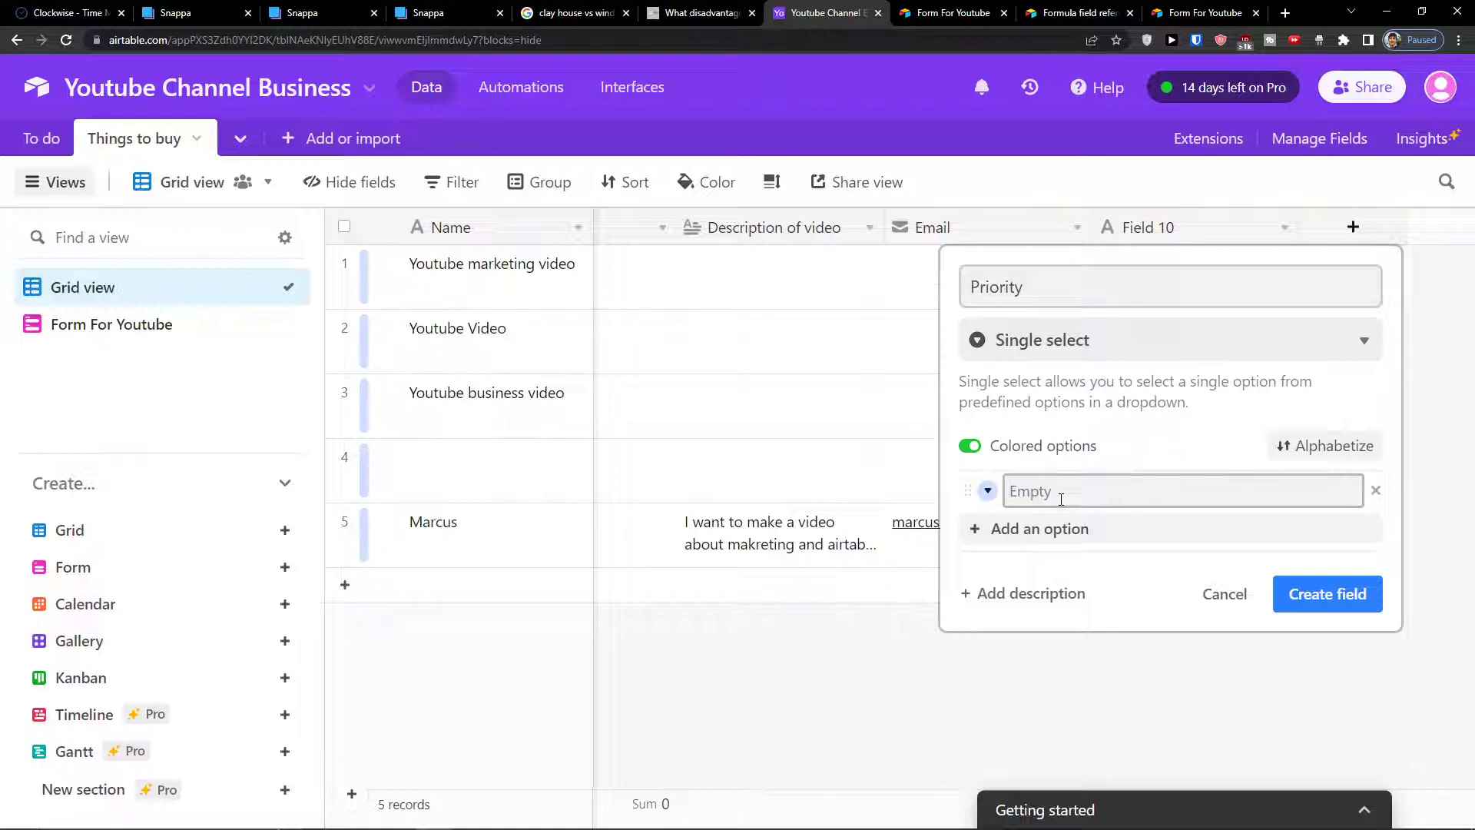
{"action": "type", "text": "Busi"}
{"action": "key", "text": "BackSpace"}
{"action": "key", "text": "BackSpace"}
{"action": "type", "text": "High"}
{"action": "key", "text": "Return"}
{"action": "type", "text": "Me"}
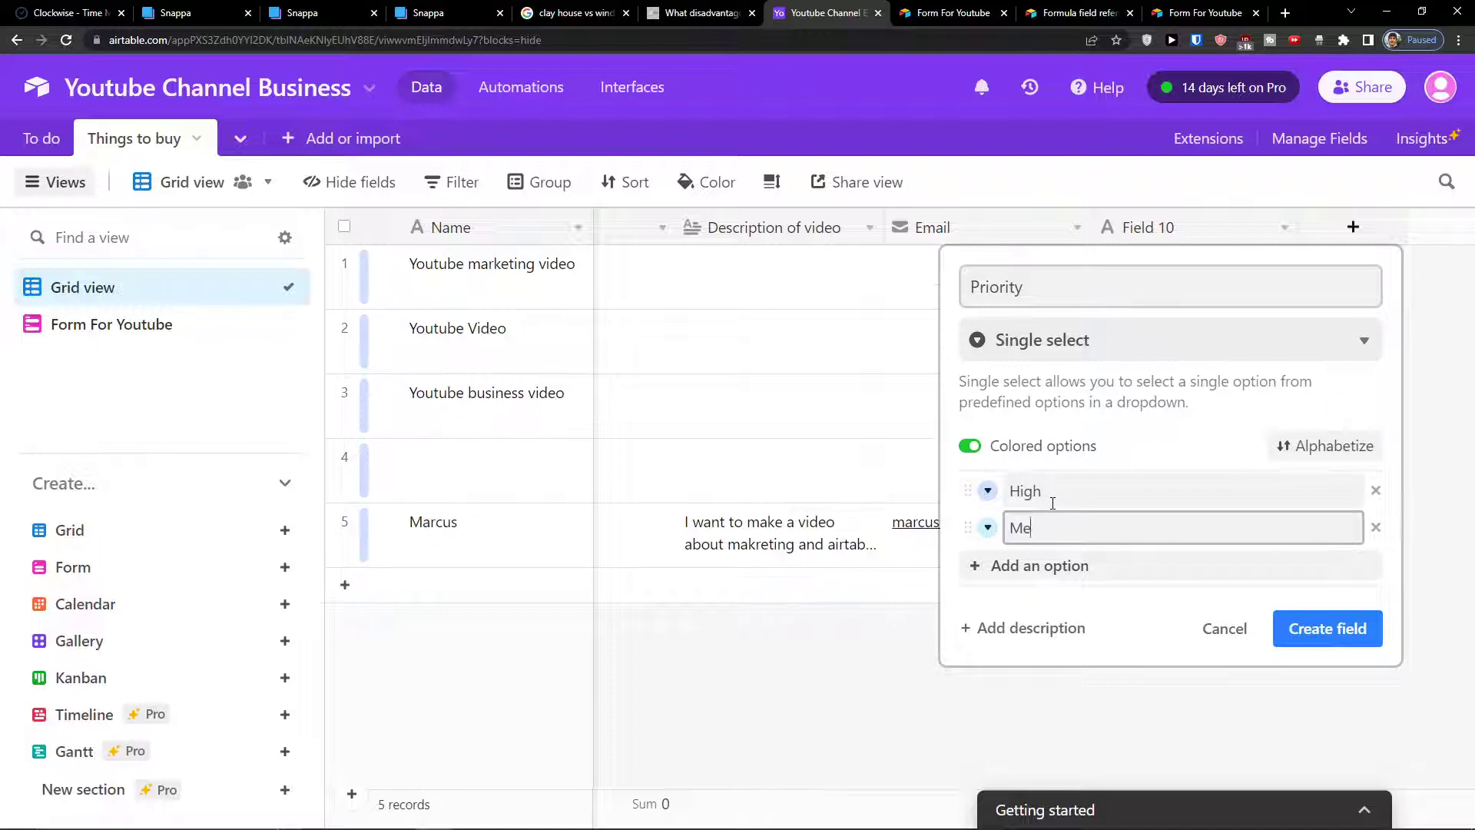
{"action": "type", "text": "dium"}
{"action": "key", "text": "Return"}
{"action": "type", "text": "Low"}
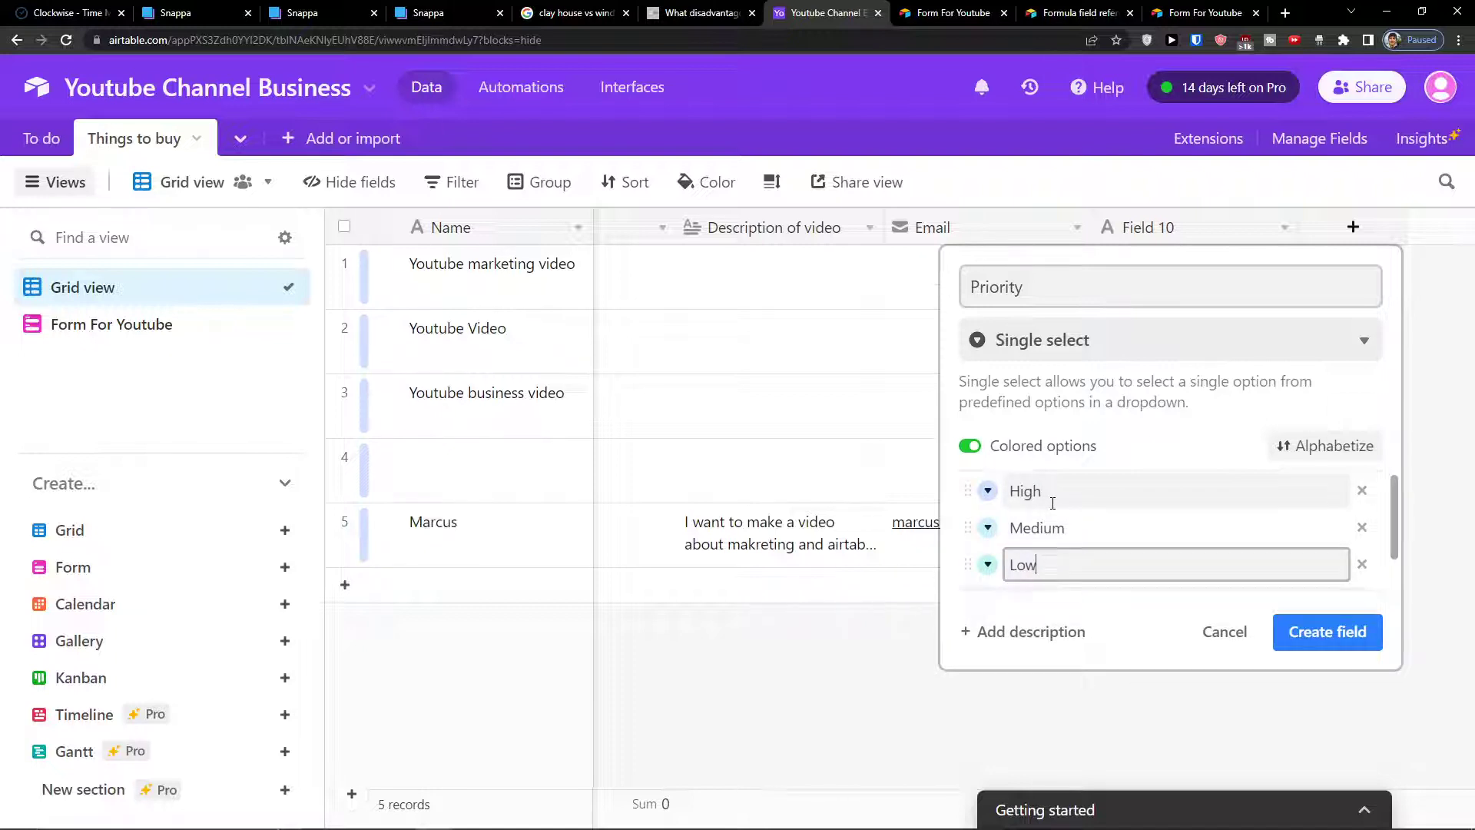
{"action": "left_click", "coordinate": [988, 490]}
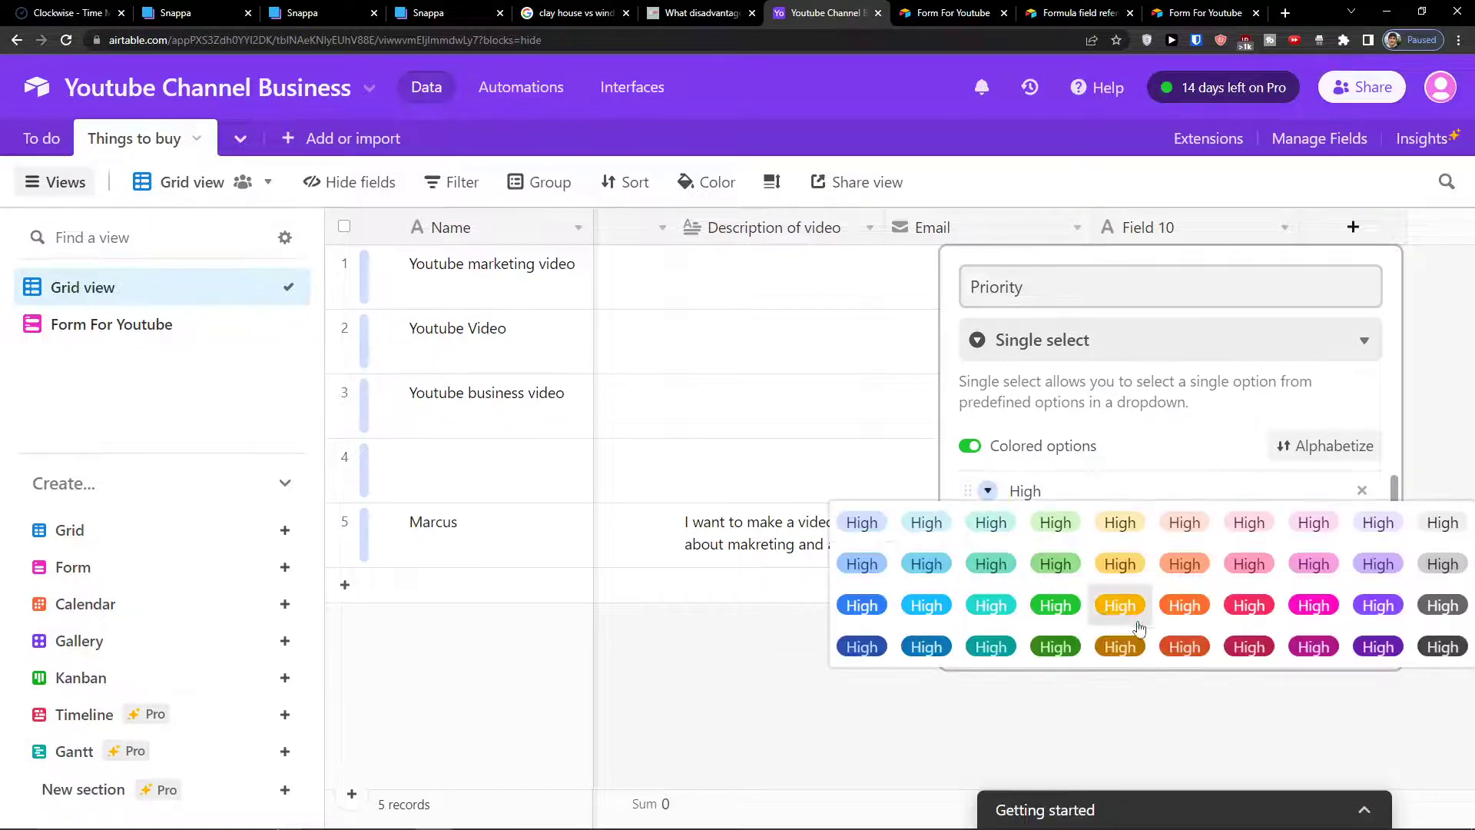
{"action": "left_click", "coordinate": [1225, 601]}
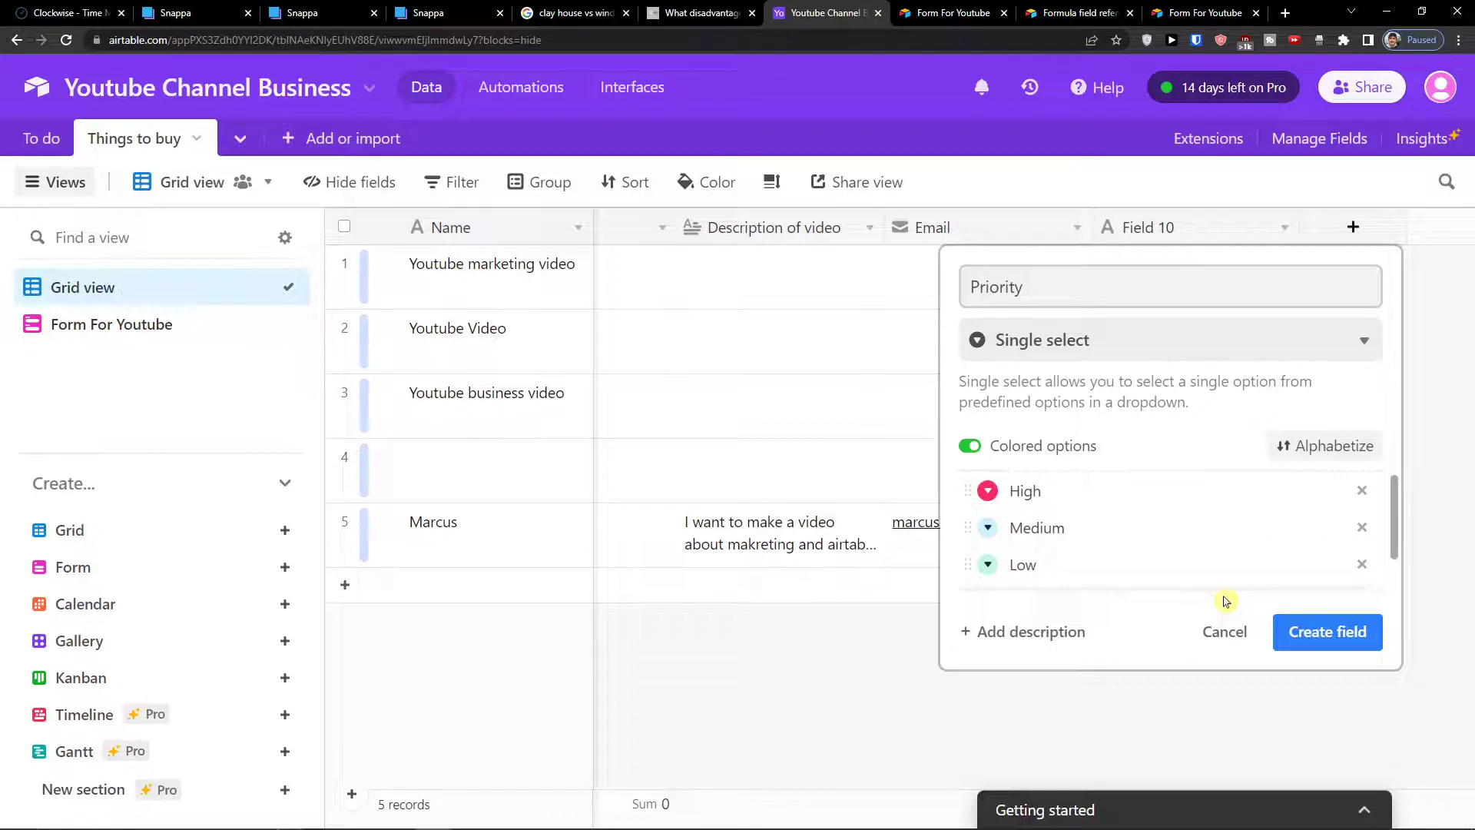
- Create the Priority field and set the first record's Priority to High
{"action": "left_click", "coordinate": [1325, 631]}
{"action": "left_click", "coordinate": [1314, 276]}
{"action": "left_click", "coordinate": [1326, 295]}
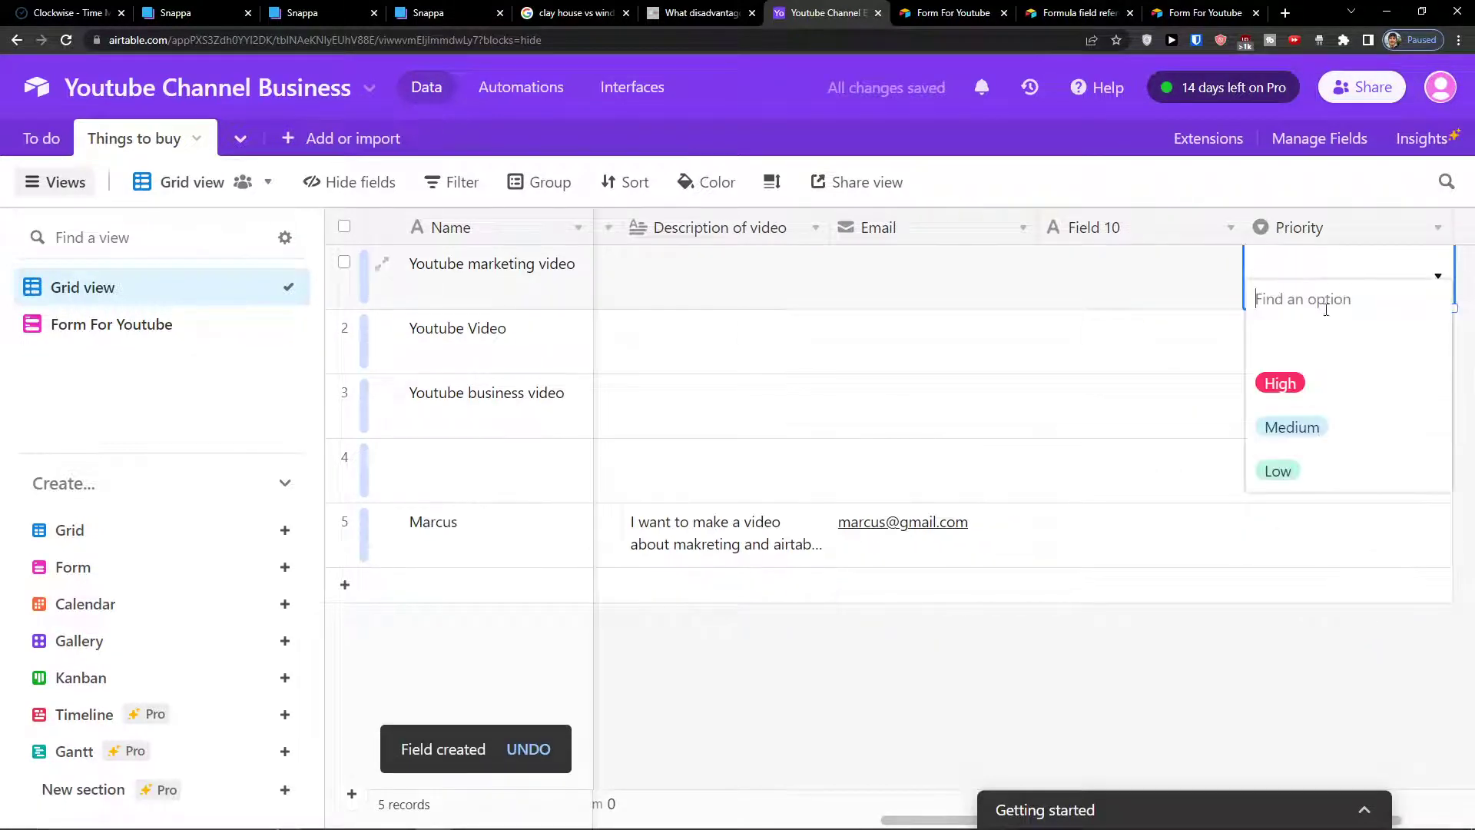
{"action": "left_click", "coordinate": [1279, 382]}
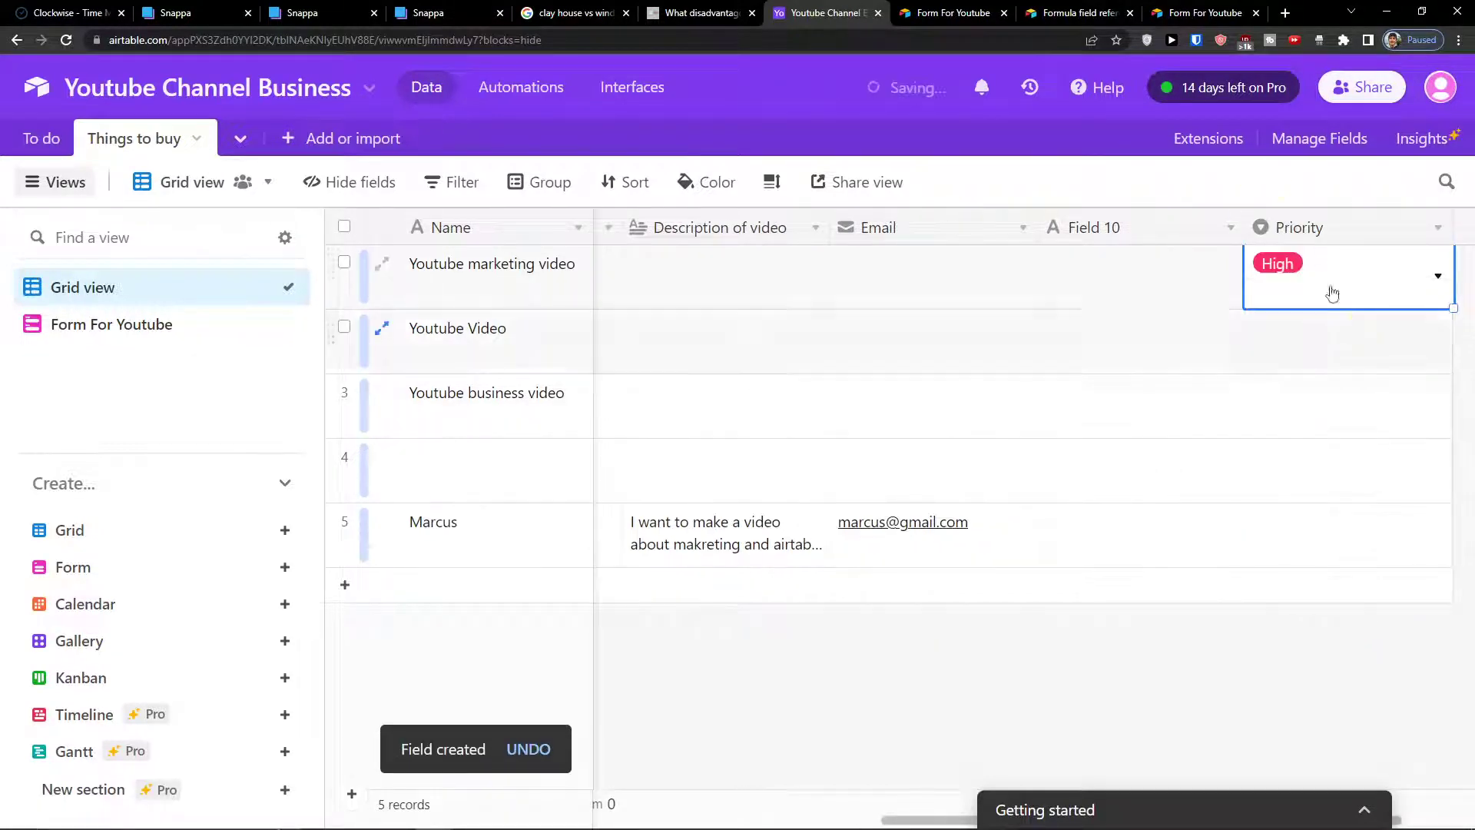
{"action": "left_click", "coordinate": [162, 325]}
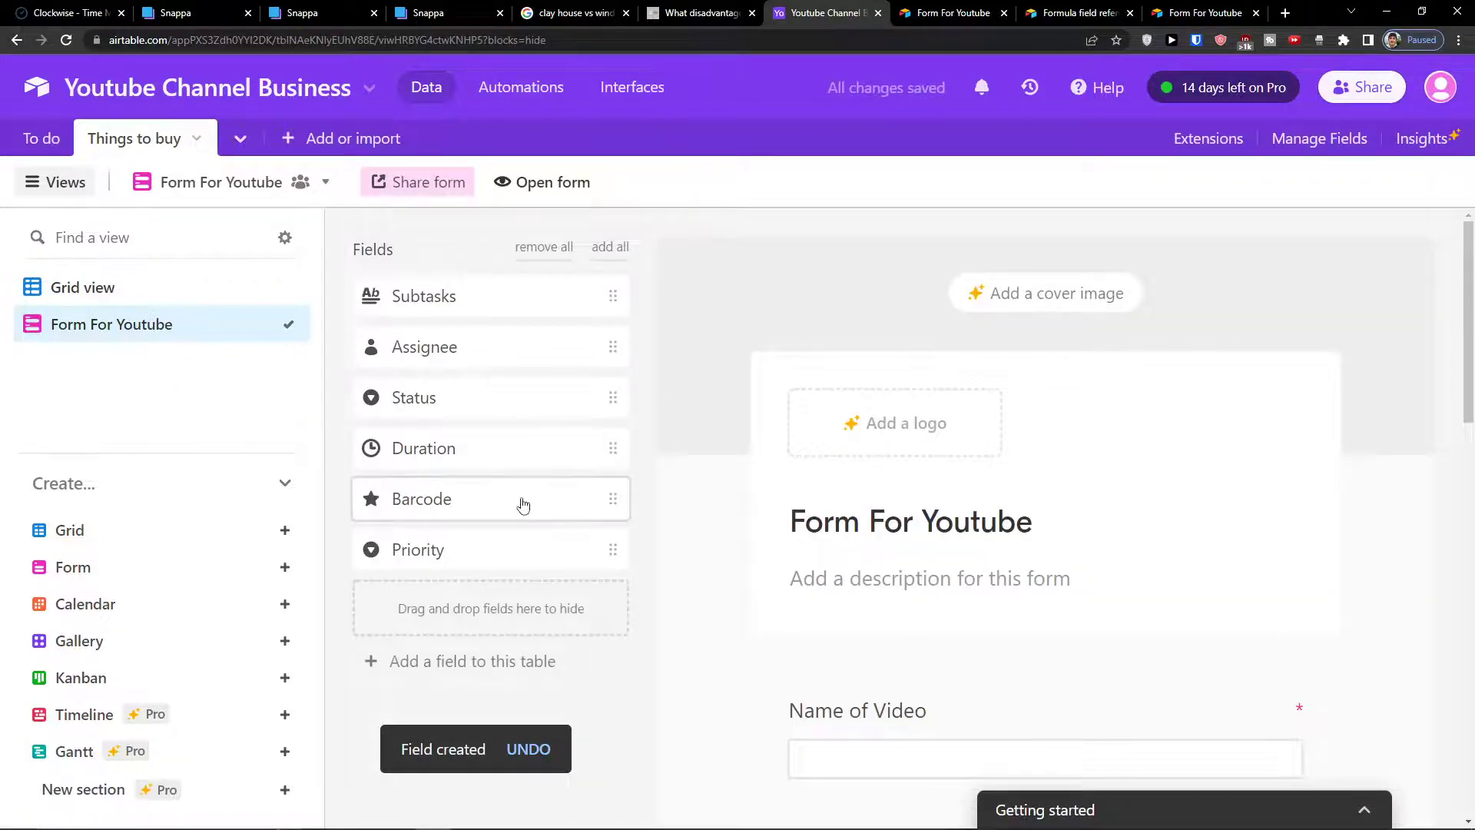
- Place the Priority field on the form, reposition it, then take it back off
{"action": "left_click_drag", "start_coordinate": [520, 546], "coordinate": [922, 675]}
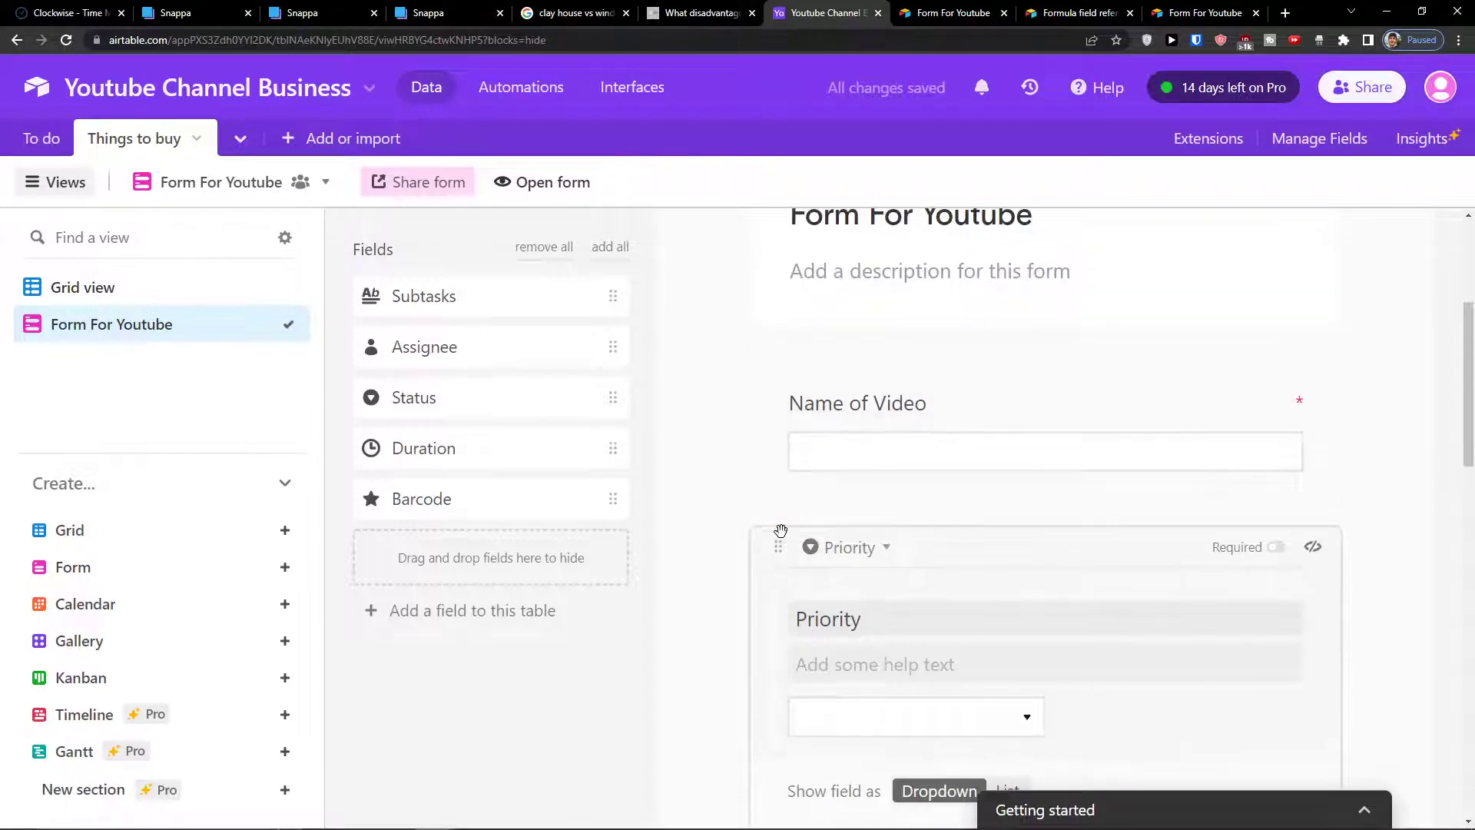
{"action": "scroll", "coordinate": [797, 582], "scroll_direction": "down", "scroll_amount": 5}
{"action": "scroll", "coordinate": [805, 635], "scroll_direction": "down", "scroll_amount": 5}
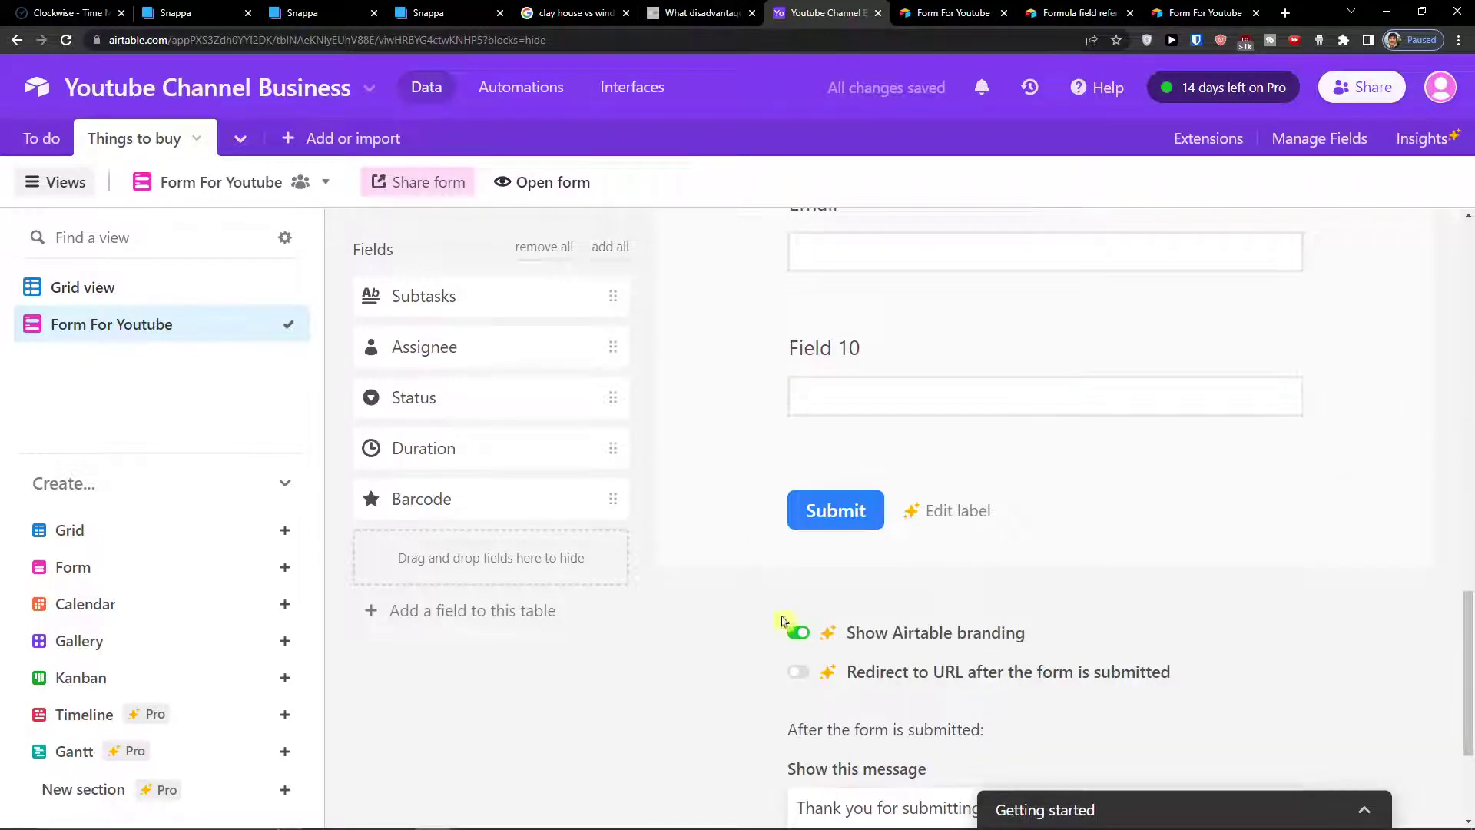
{"action": "scroll", "coordinate": [771, 556], "scroll_direction": "up", "scroll_amount": 10}
{"action": "scroll", "coordinate": [791, 343], "scroll_direction": "up", "scroll_amount": 1}
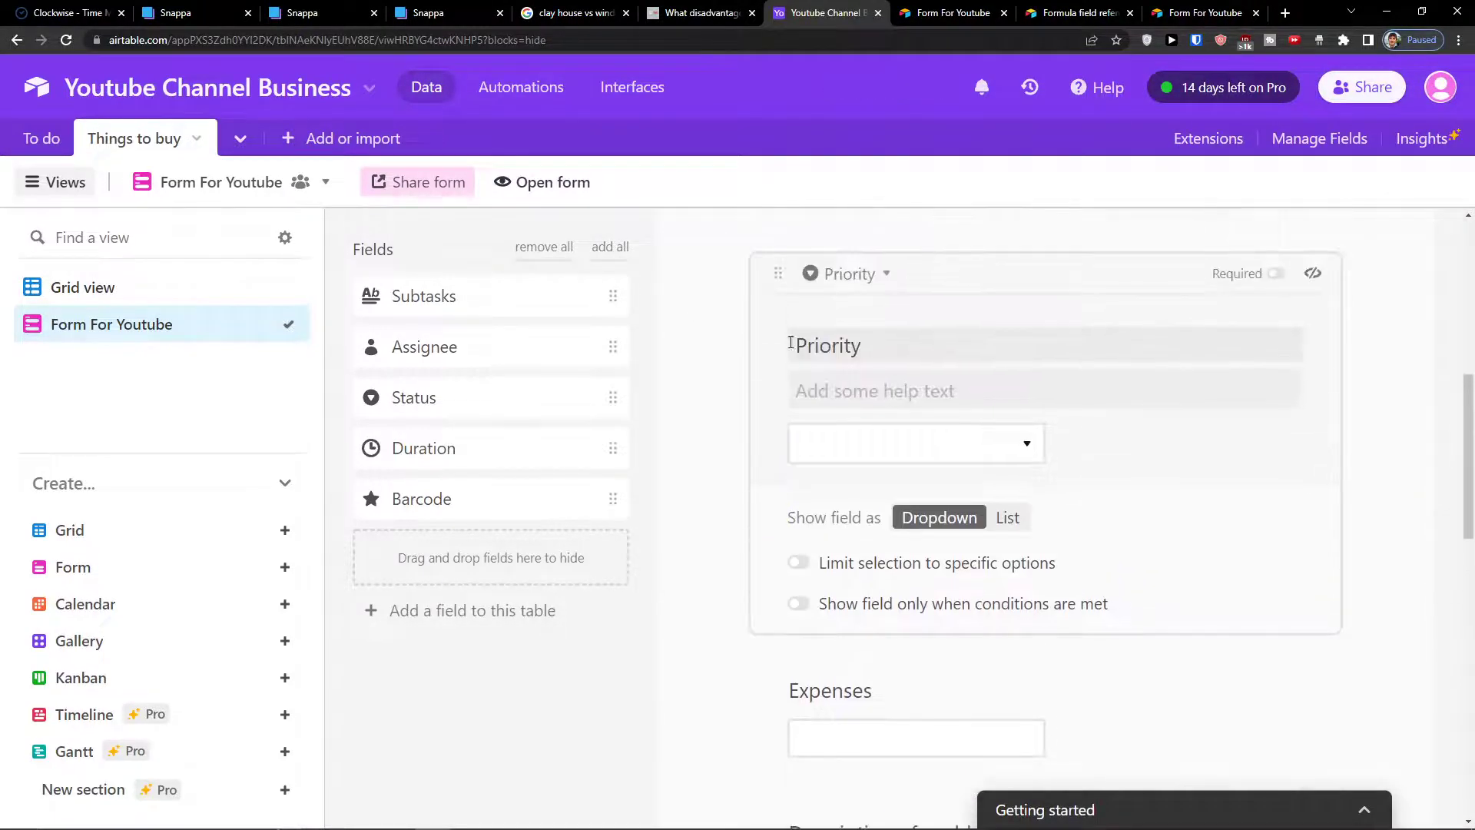
{"action": "left_click_drag", "start_coordinate": [775, 283], "coordinate": [793, 582]}
{"action": "scroll", "coordinate": [806, 547], "scroll_direction": "up", "scroll_amount": 5}
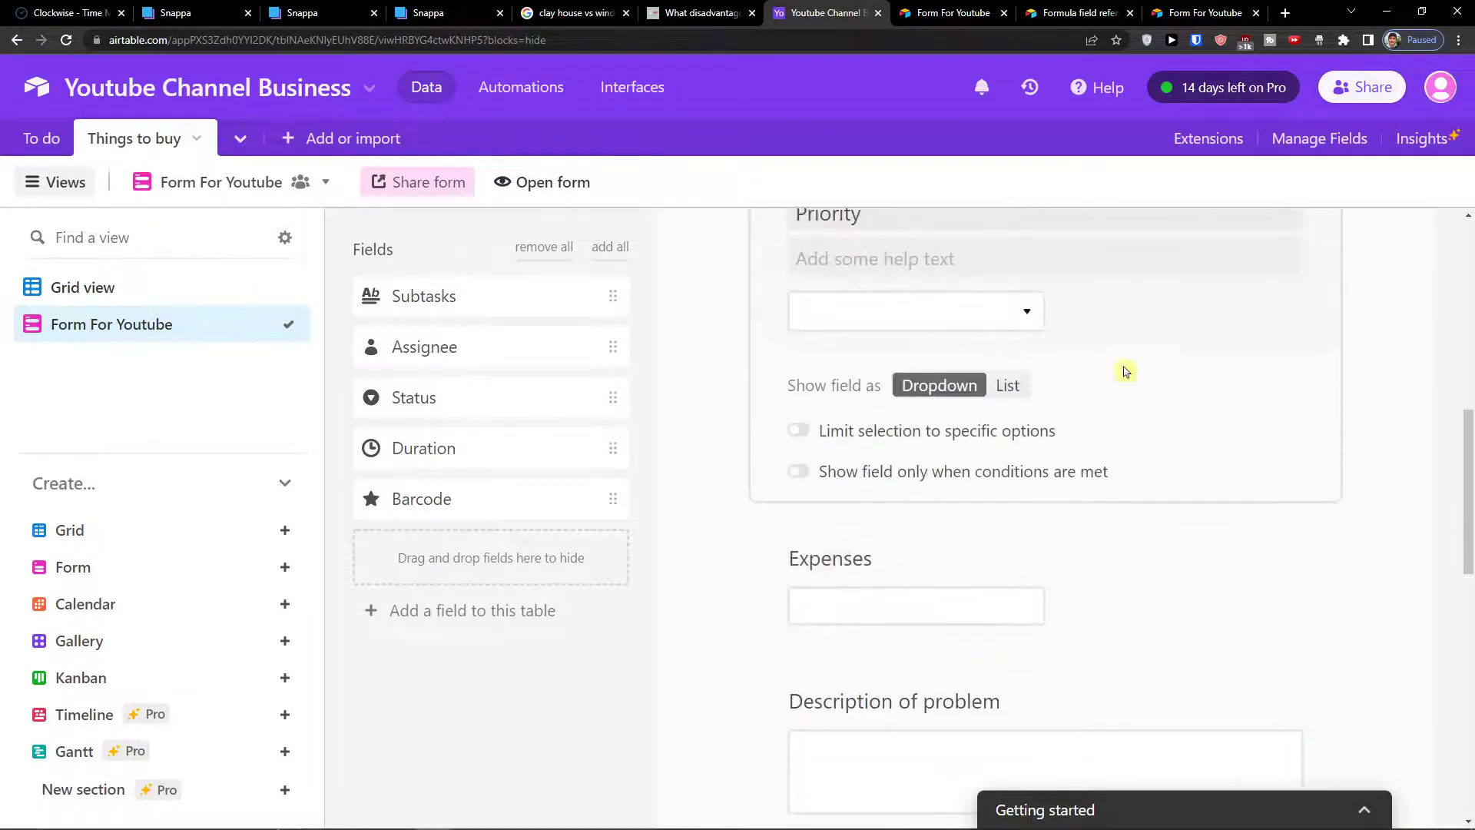
{"action": "left_click", "coordinate": [1311, 237]}
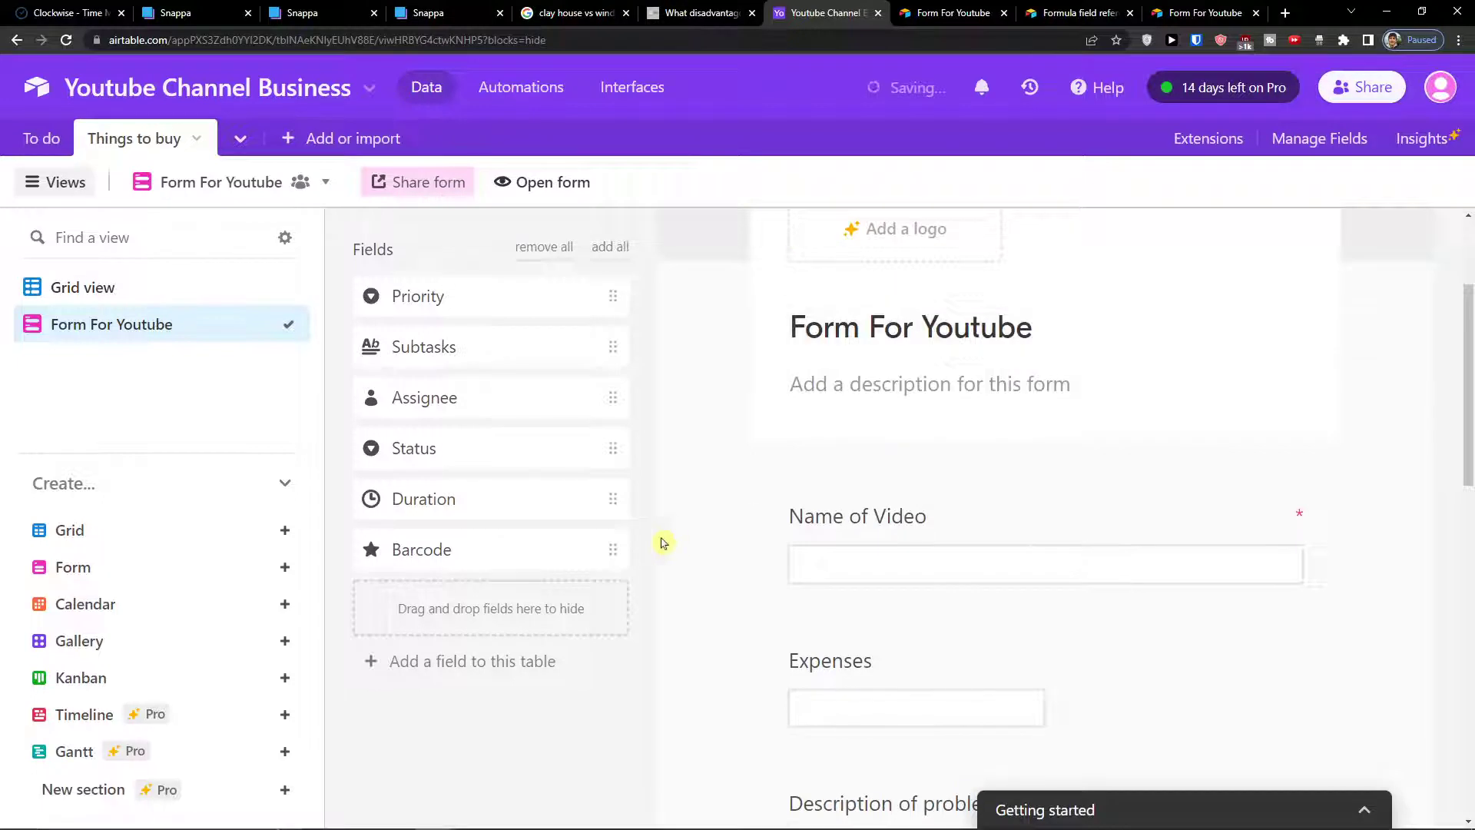
- Add Priority below Description of problem and keep it shown as a dropdown
{"action": "scroll", "coordinate": [863, 487], "scroll_direction": "up", "scroll_amount": 1}
{"action": "scroll", "coordinate": [1024, 454], "scroll_direction": "down", "scroll_amount": 6}
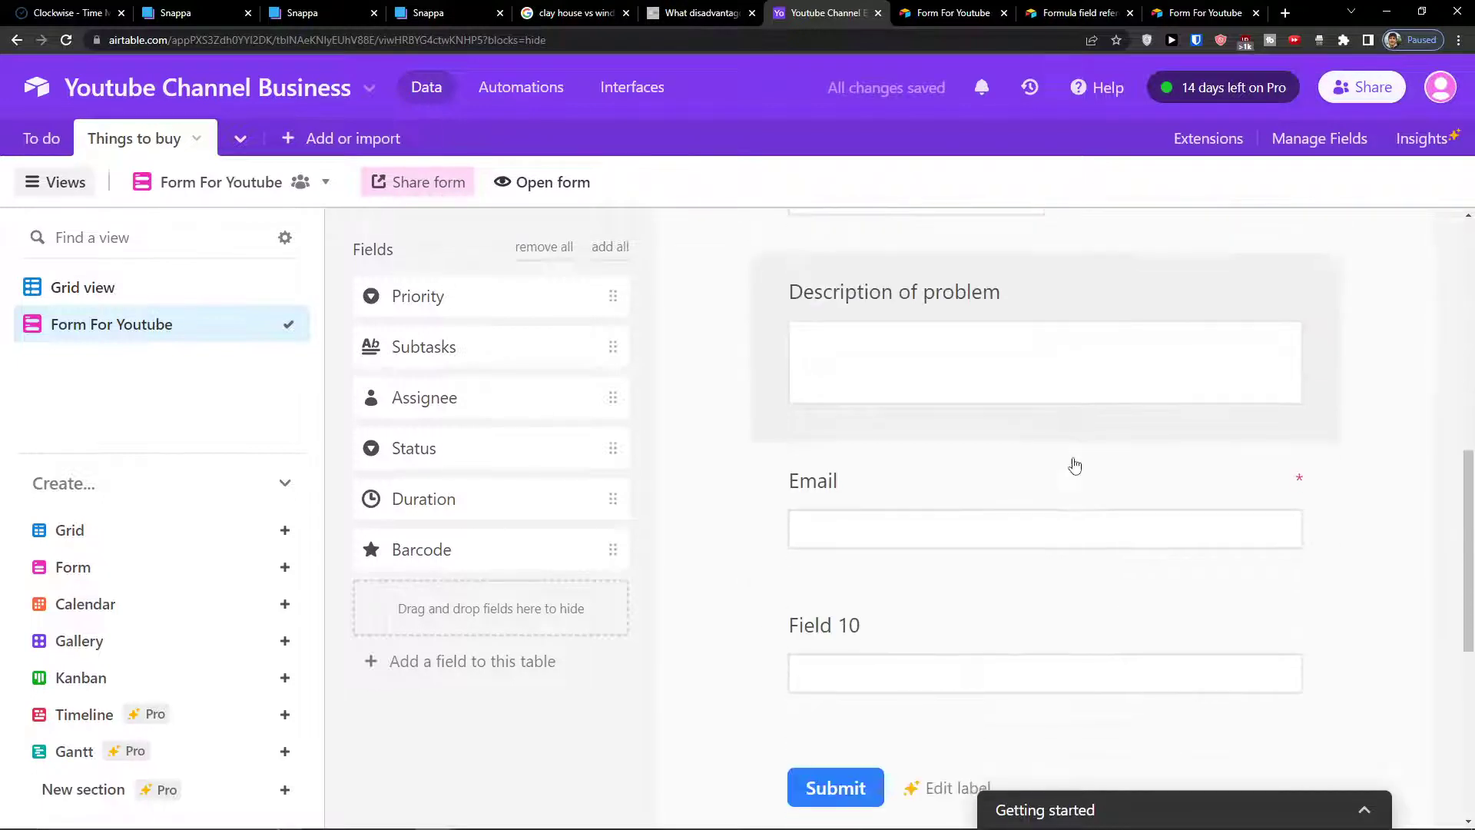
{"action": "scroll", "coordinate": [963, 451], "scroll_direction": "up", "scroll_amount": 1}
{"action": "scroll", "coordinate": [892, 431], "scroll_direction": "up", "scroll_amount": 2}
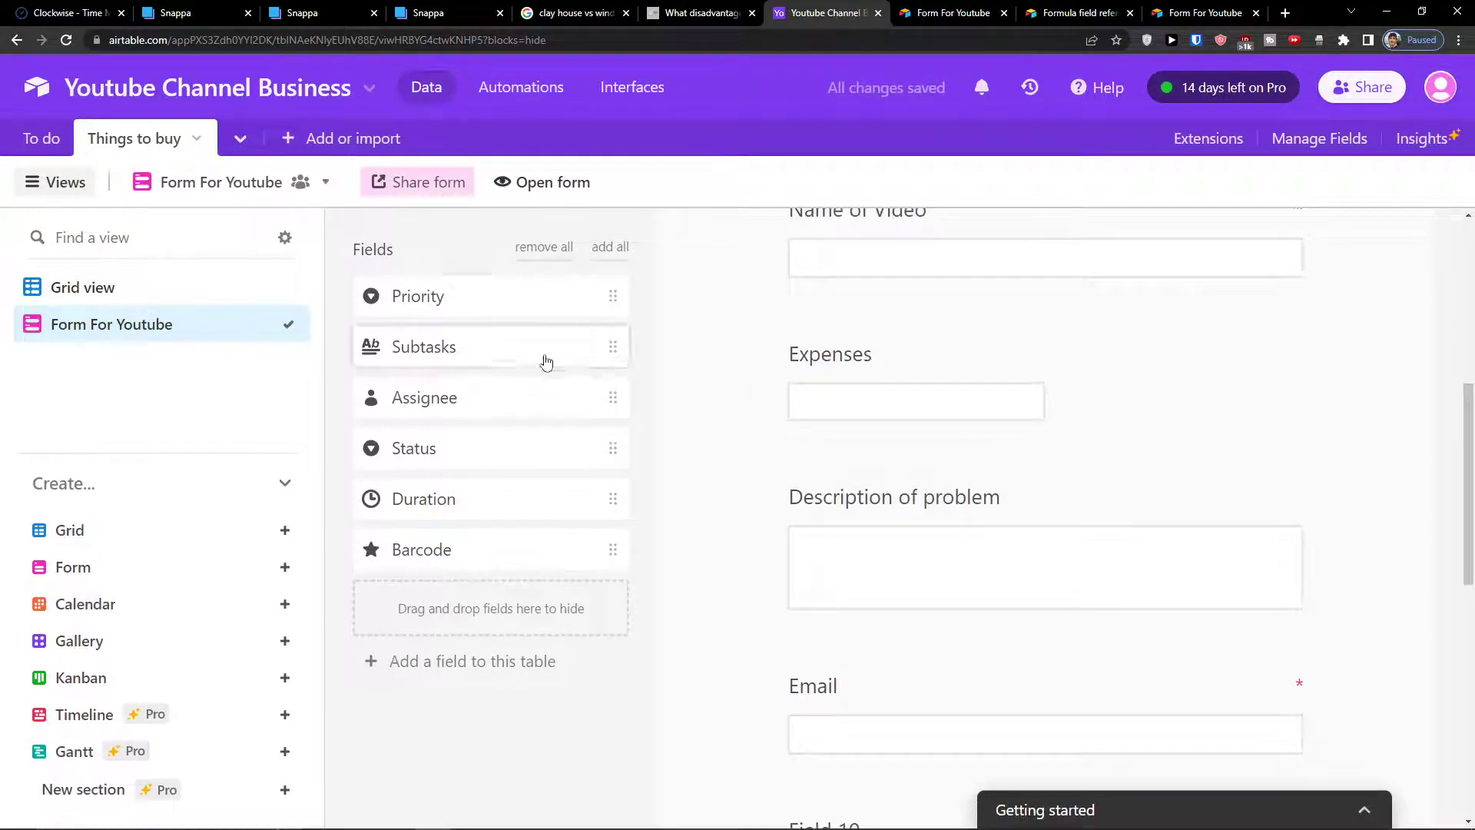
{"action": "scroll", "coordinate": [747, 382], "scroll_direction": "down", "scroll_amount": 5}
{"action": "left_click_drag", "start_coordinate": [491, 302], "coordinate": [947, 559]}
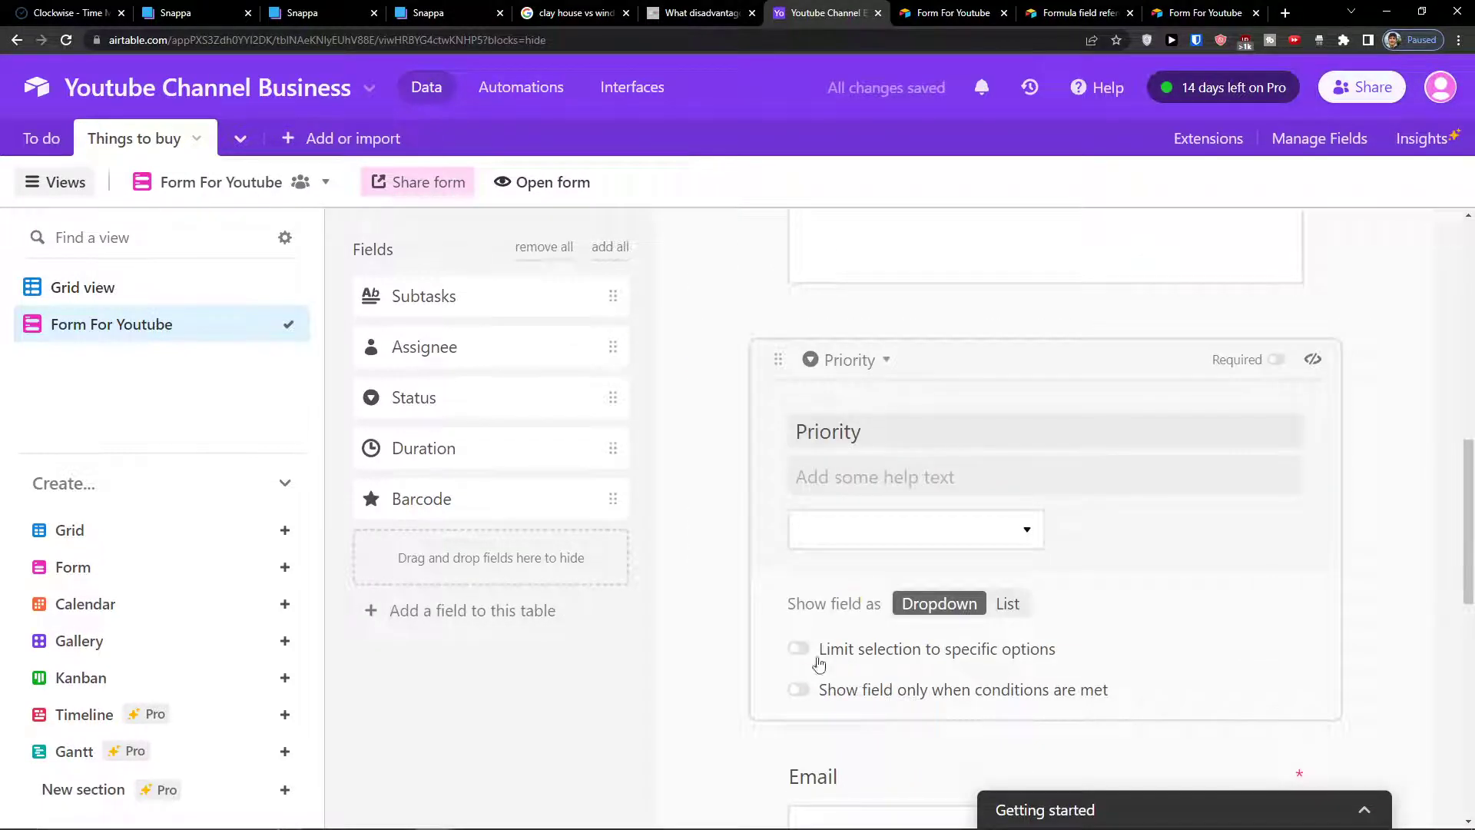
{"action": "left_click", "coordinate": [863, 527]}
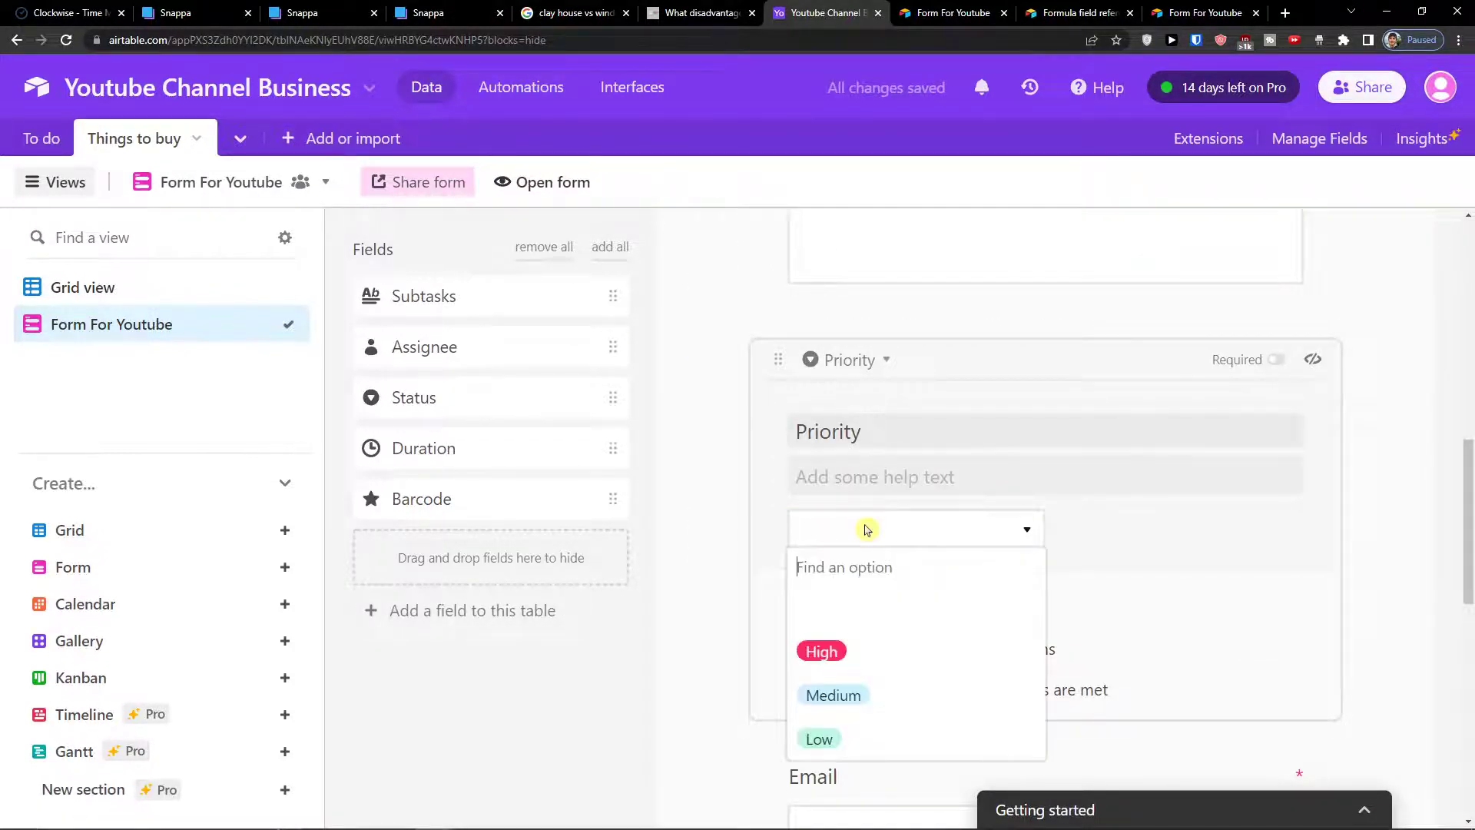
{"action": "left_click", "coordinate": [863, 527]}
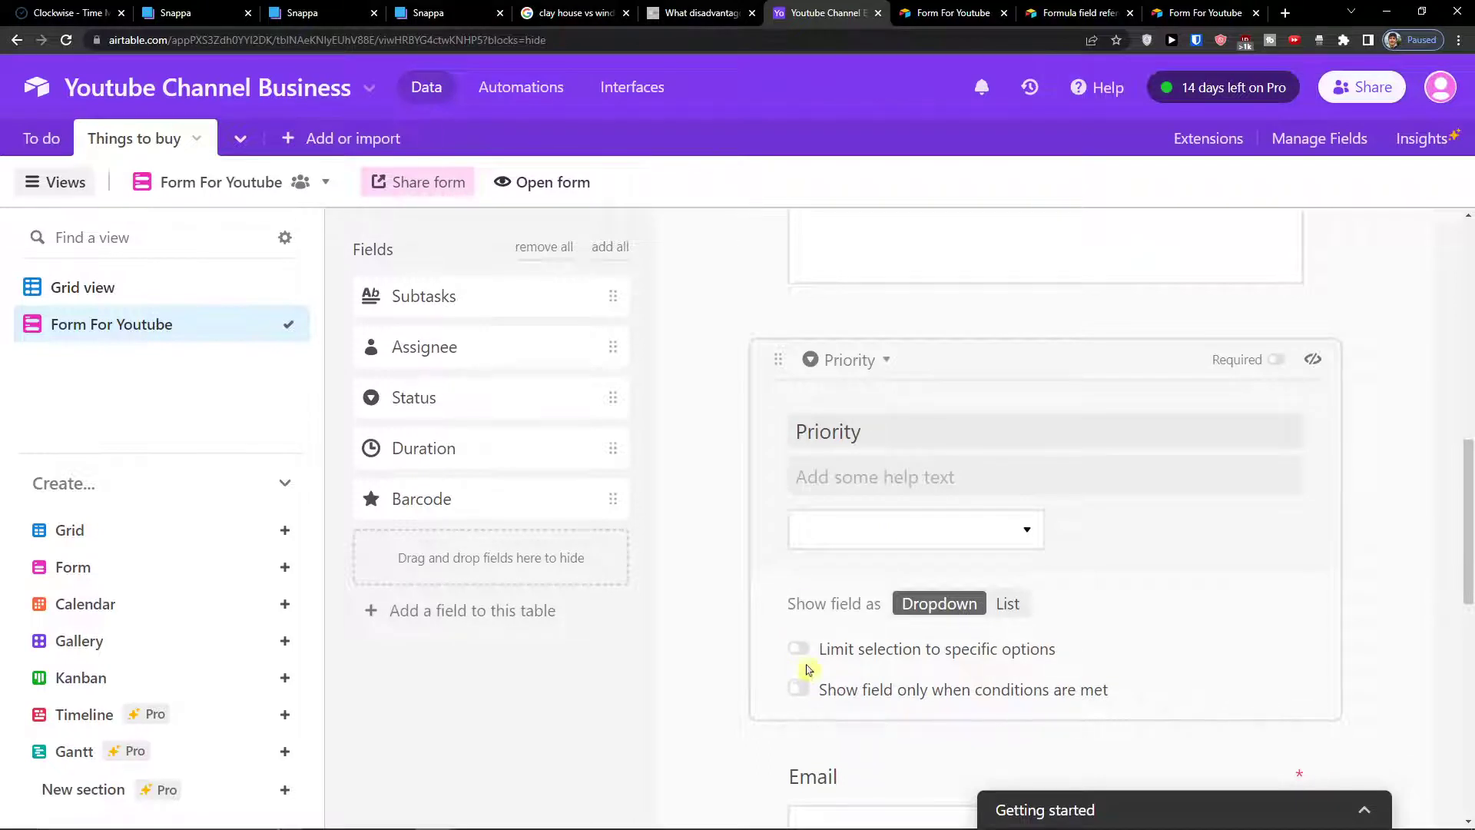
{"action": "left_click", "coordinate": [1006, 604]}
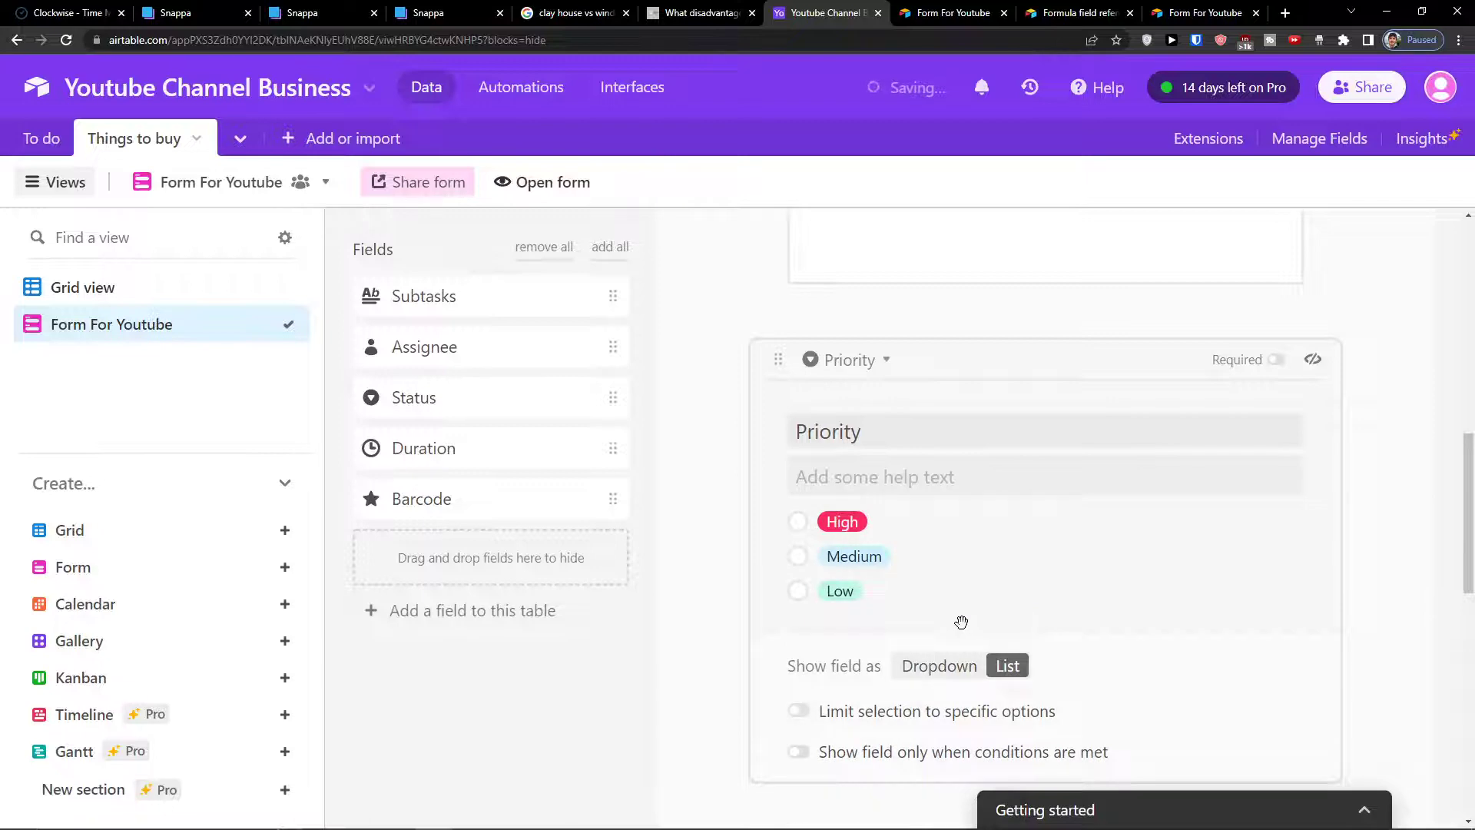
{"action": "left_click", "coordinate": [967, 676]}
{"action": "scroll", "coordinate": [1004, 333], "scroll_direction": "up", "scroll_amount": 5}
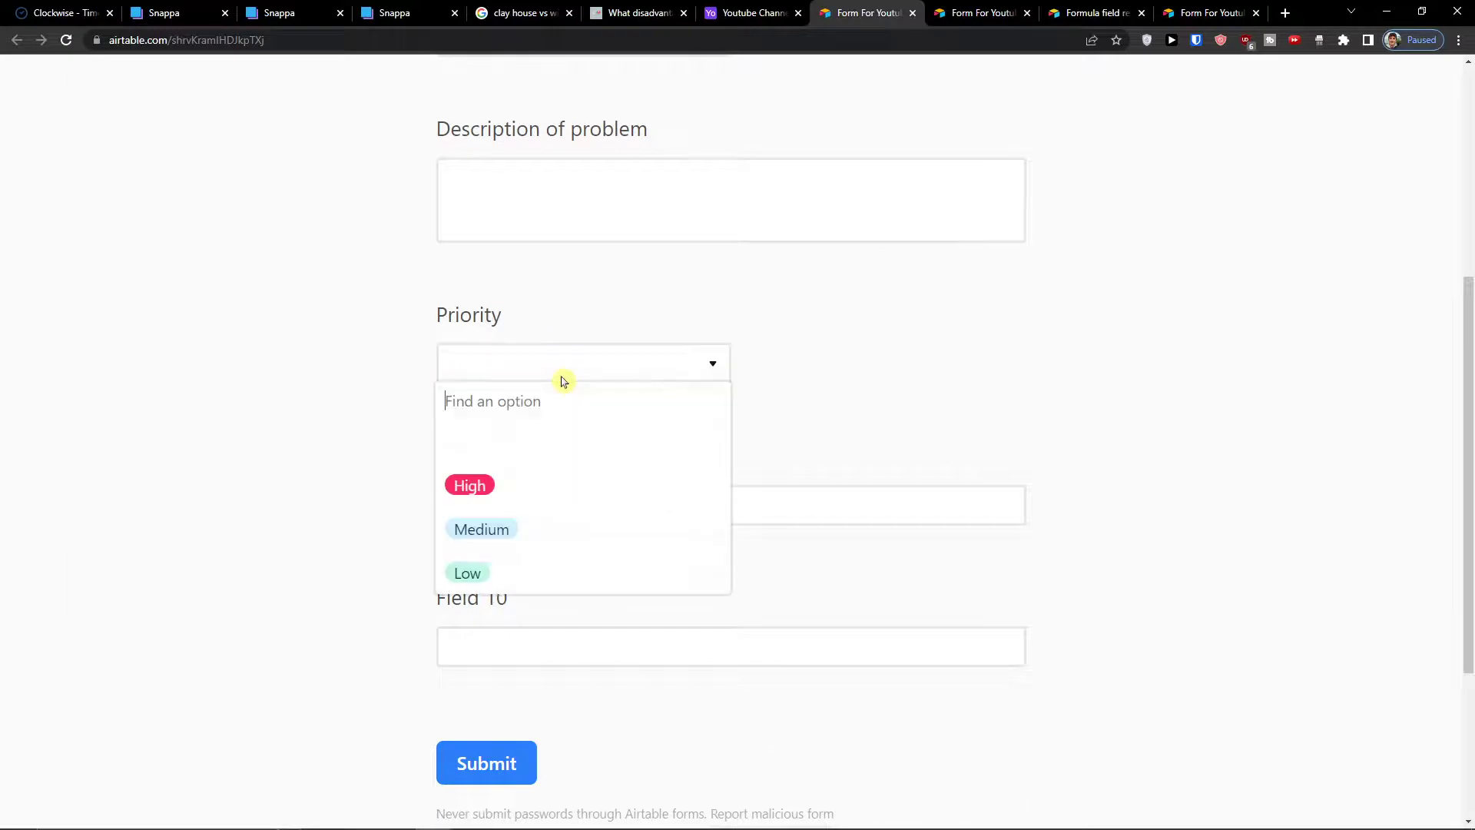
- Check the live form's Priority dropdown offers High, Medium and Low, then close it
{"action": "left_click", "coordinate": [636, 713]}
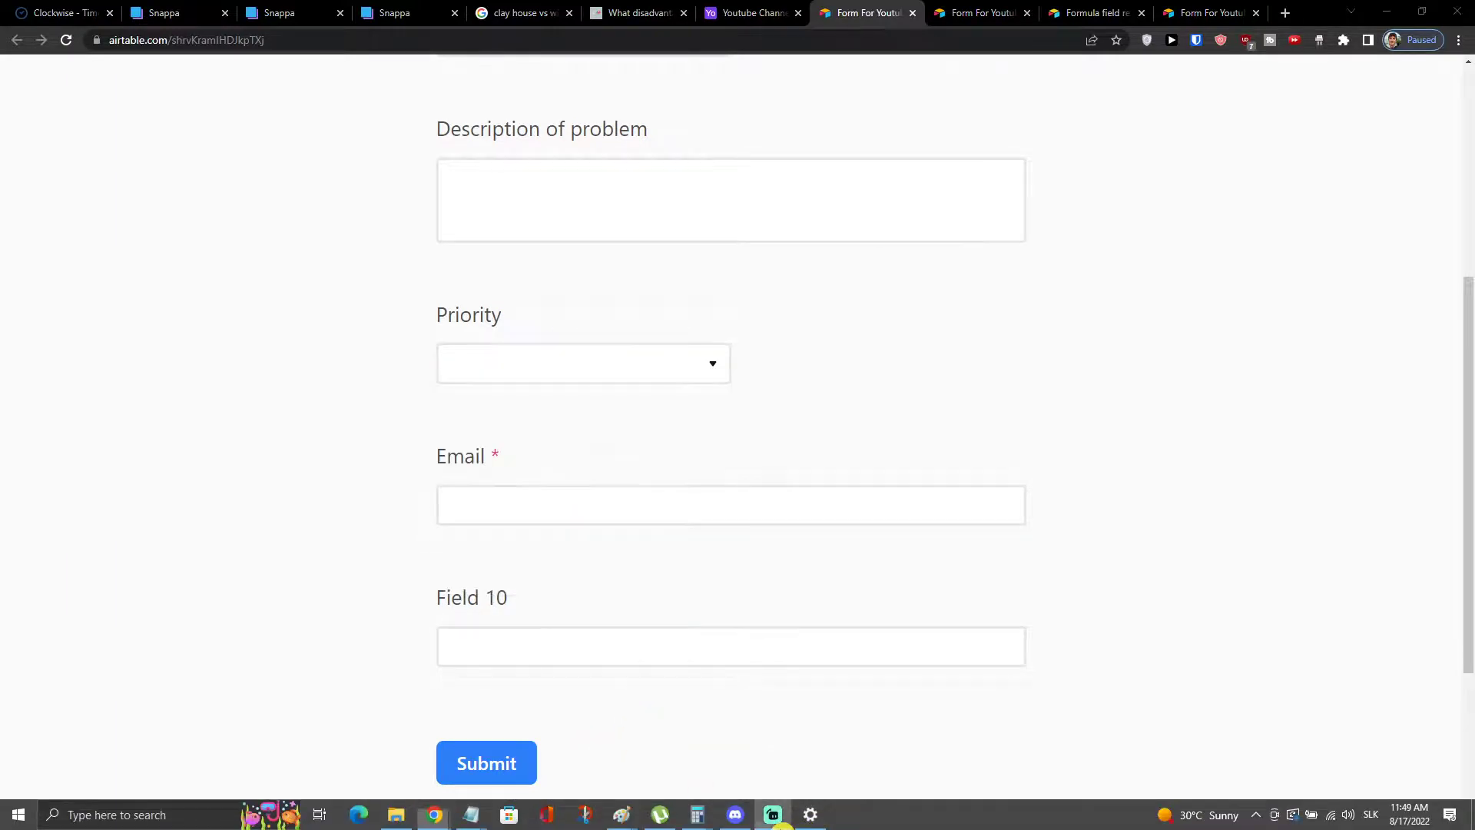